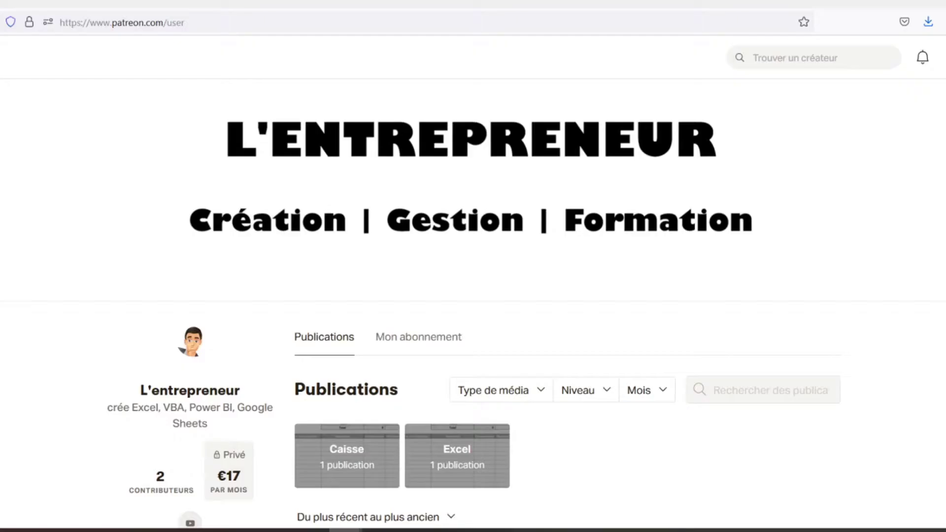
- Examine the publications on L'entrepreneur's Patreon page, including the Feuilles de caisse post and its caisse.xlsx attachment
scroll(473, 305, "down", 3)
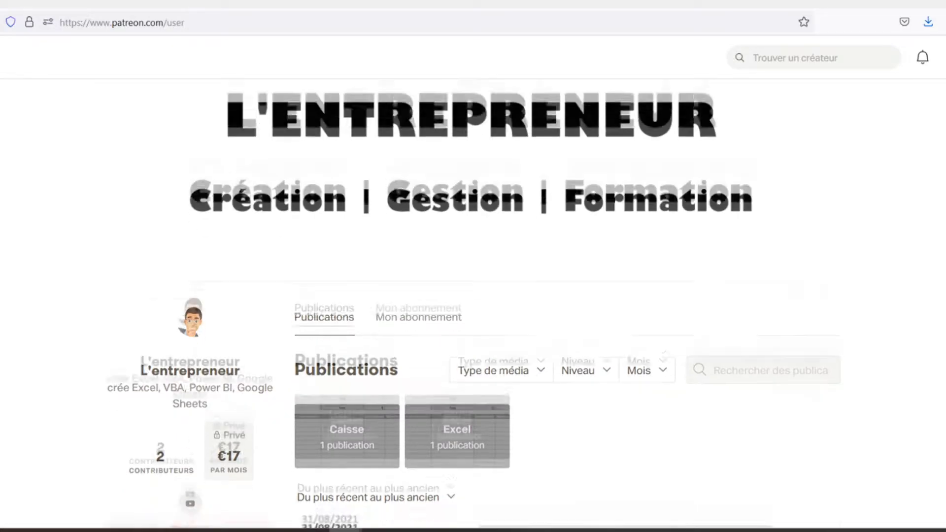
scroll(473, 306, "down", 3)
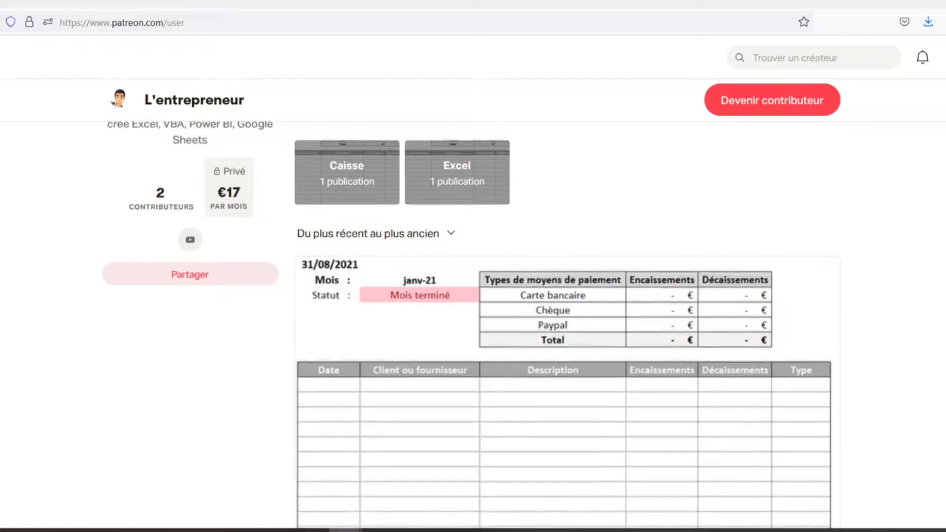
scroll(473, 305, "down", 2)
scroll(473, 305, "down", 2)
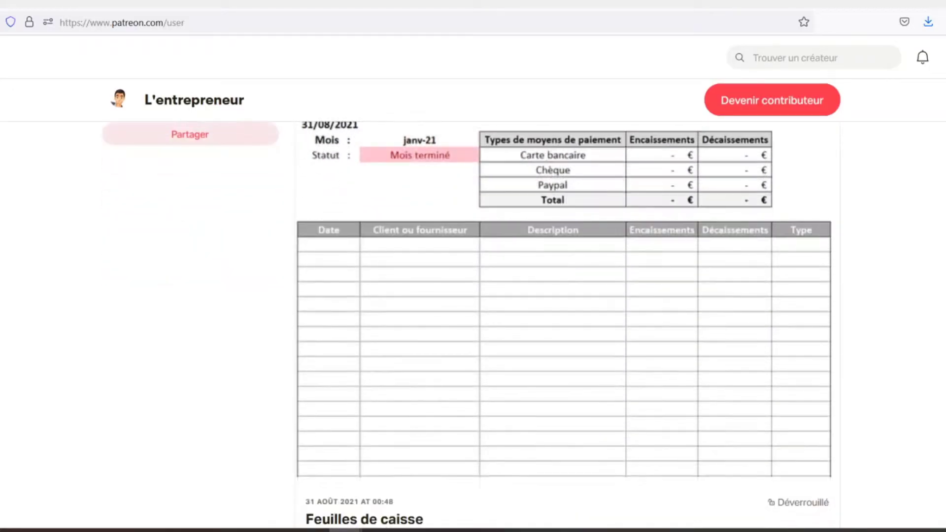
scroll(473, 306, "down", 2)
scroll(473, 305, "down", 2)
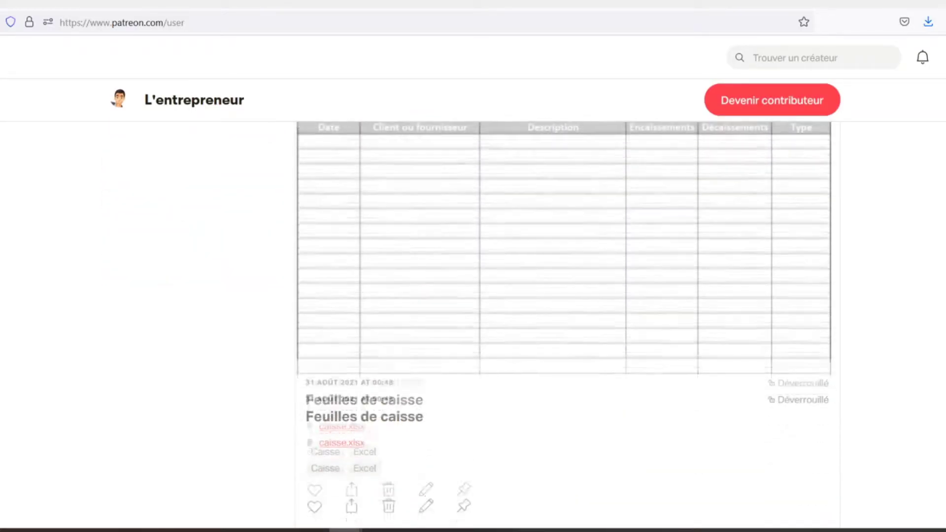
scroll(473, 305, "down", 2)
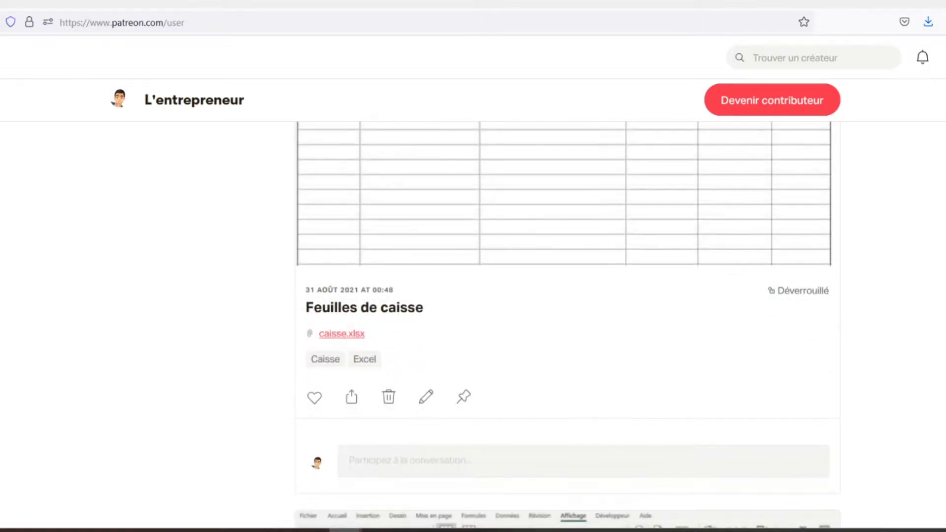
scroll(473, 306, "down", 2)
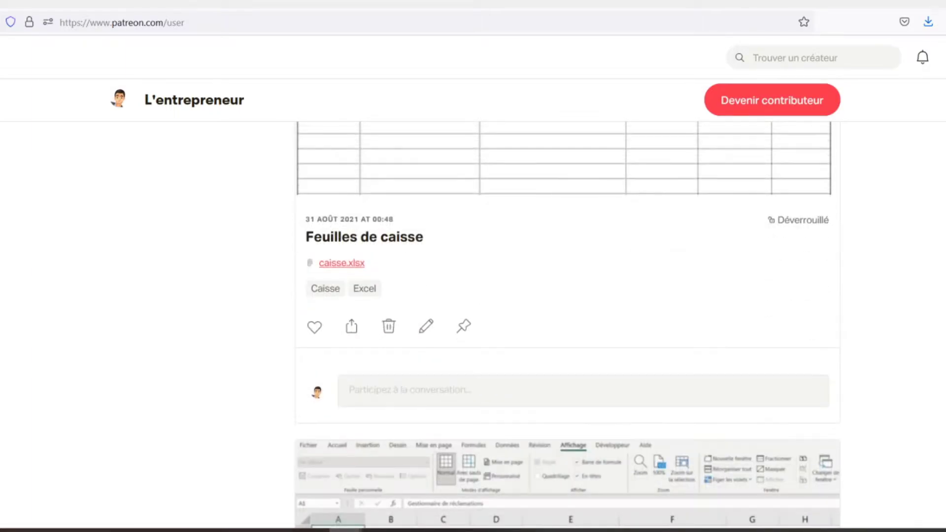
scroll(473, 306, "down", 1)
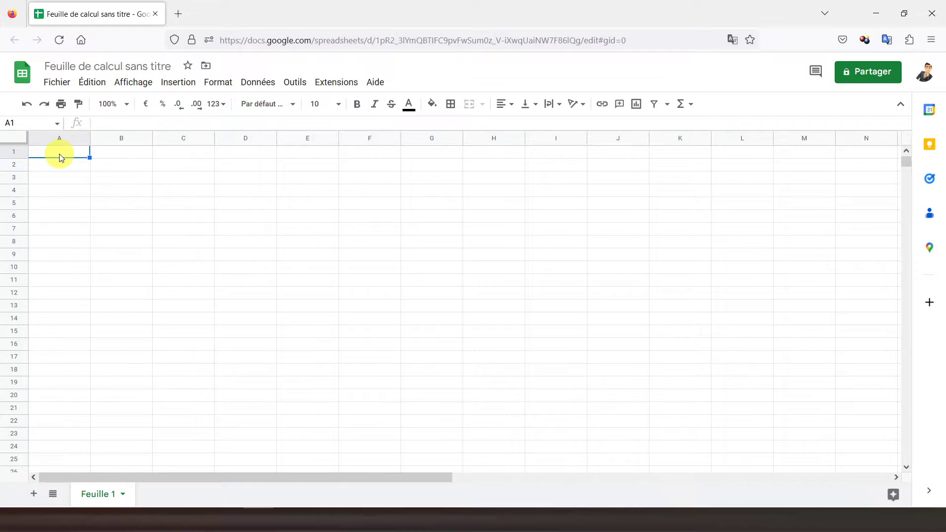
- Enter the headers Nom, Prénoms, Adresse, Ville and Région in cells A1 to E1
type("Nom")
key("Tab")
type("Prén")
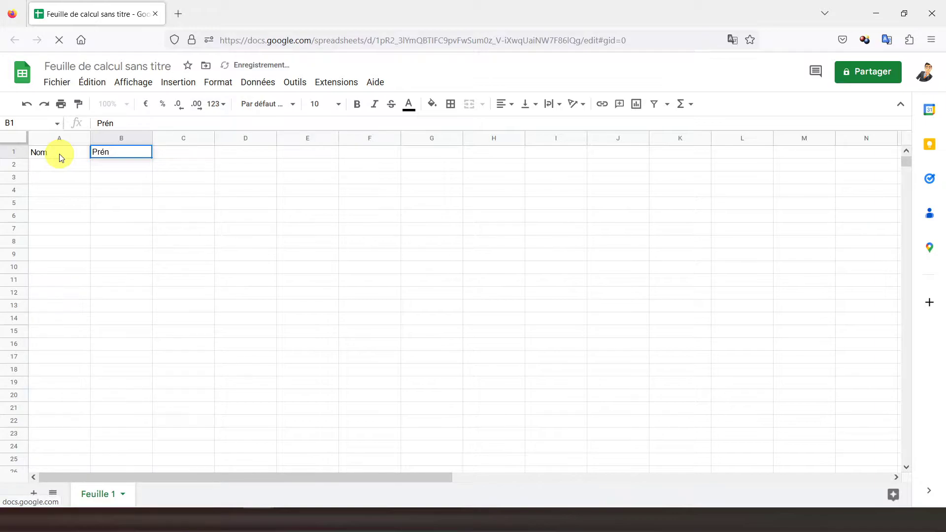
type("oms")
key("Tab")
type("Adresse")
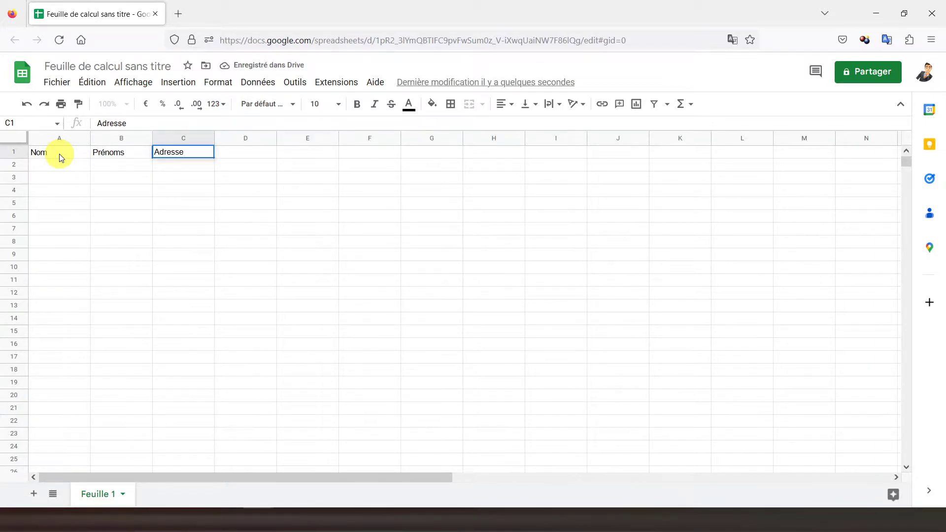
key("Tab")
type("Ville")
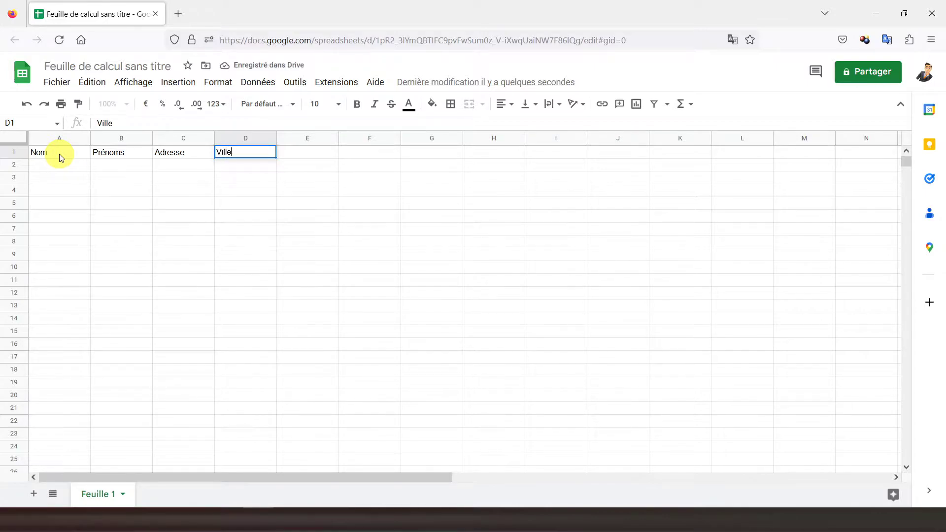
key("Tab")
type("Régio")
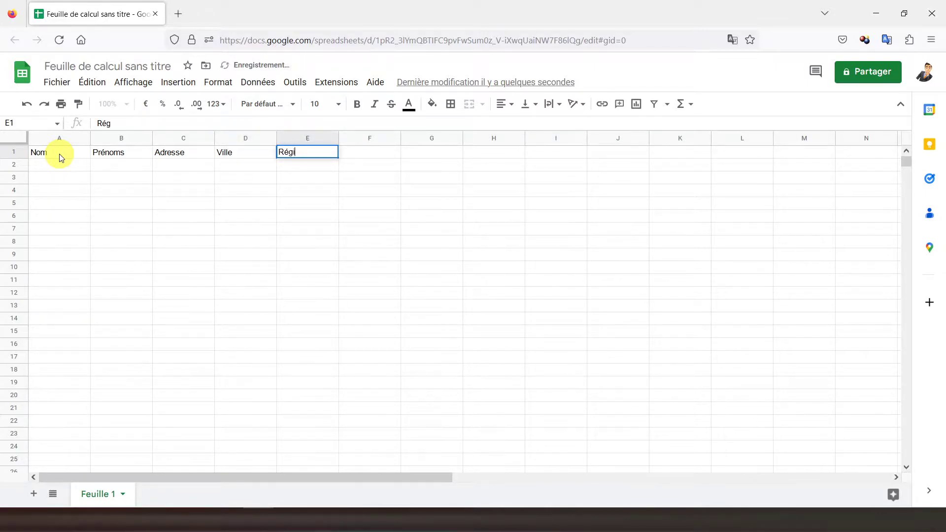
key("Tab")
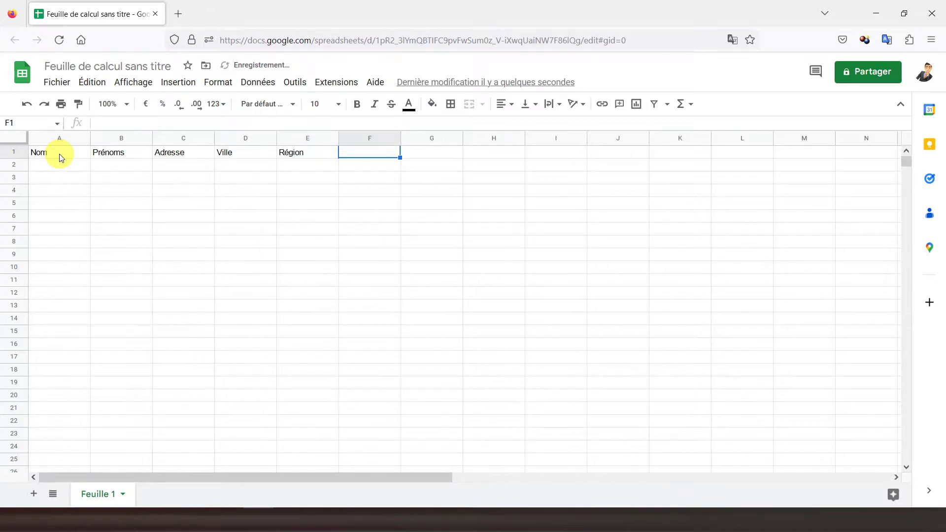
- Add the headers Origine, Etat, Relance 1 and Relance 2 in cells F1 to I1
type("Origine")
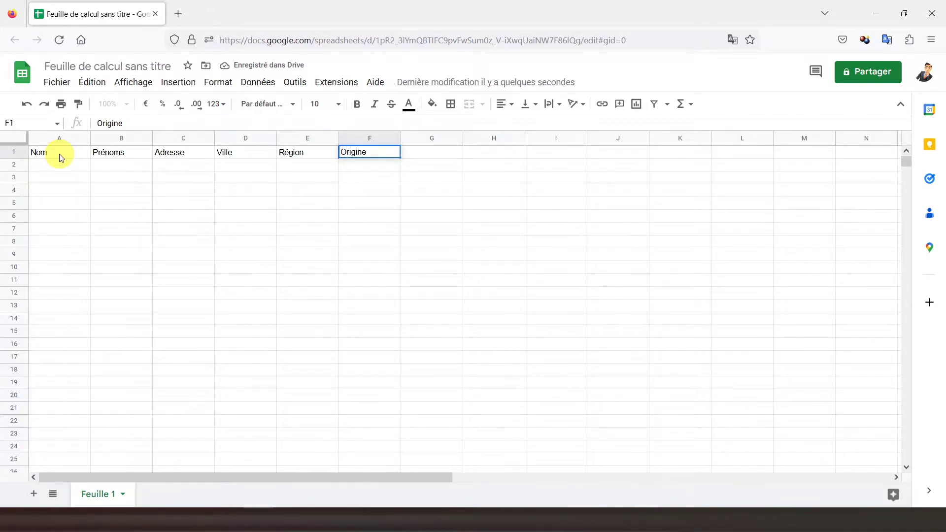
key("Tab")
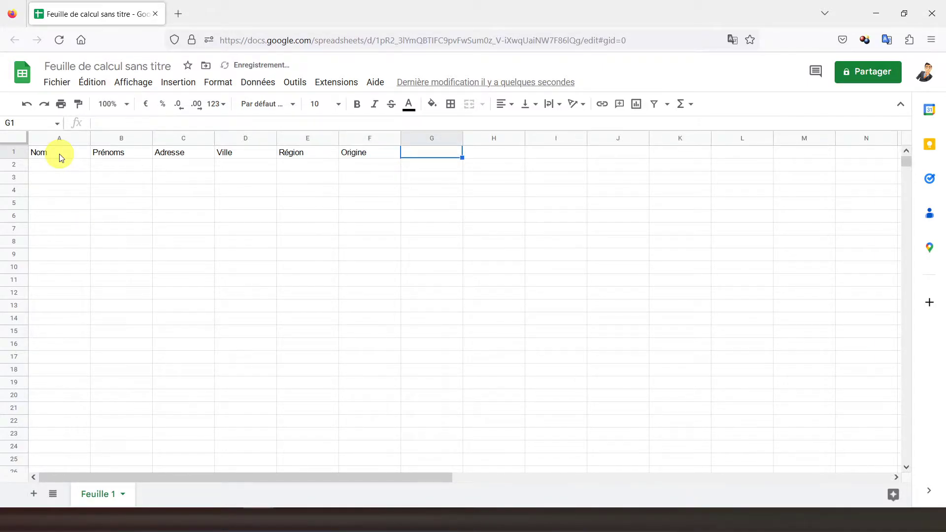
type("Etat")
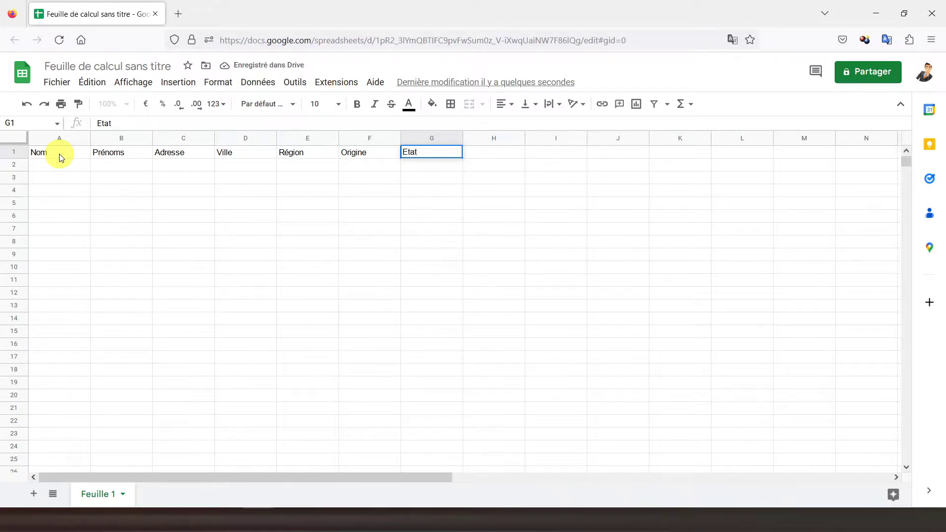
key("Tab")
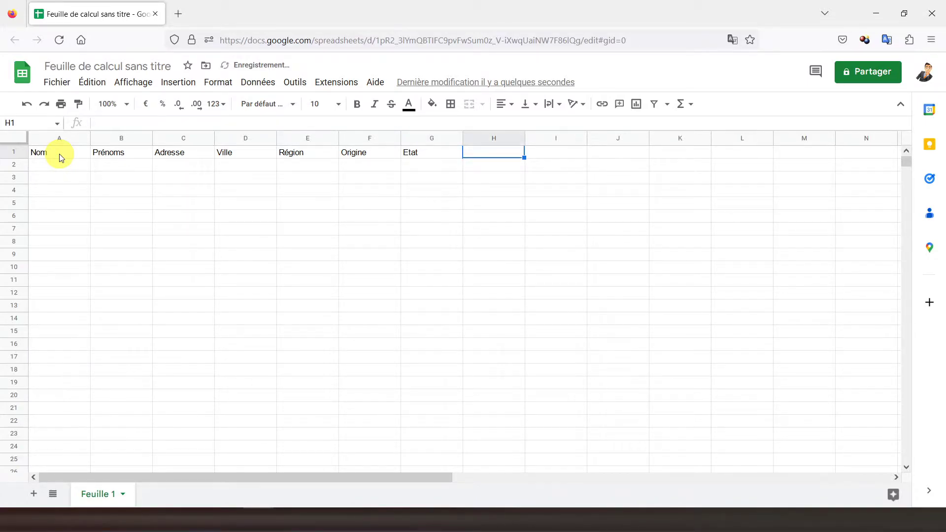
type("Rela")
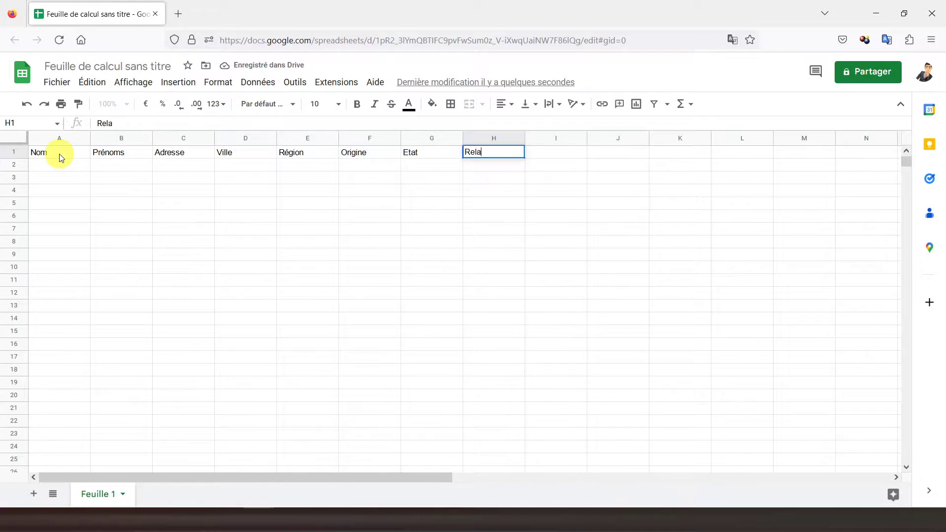
type("nce 1")
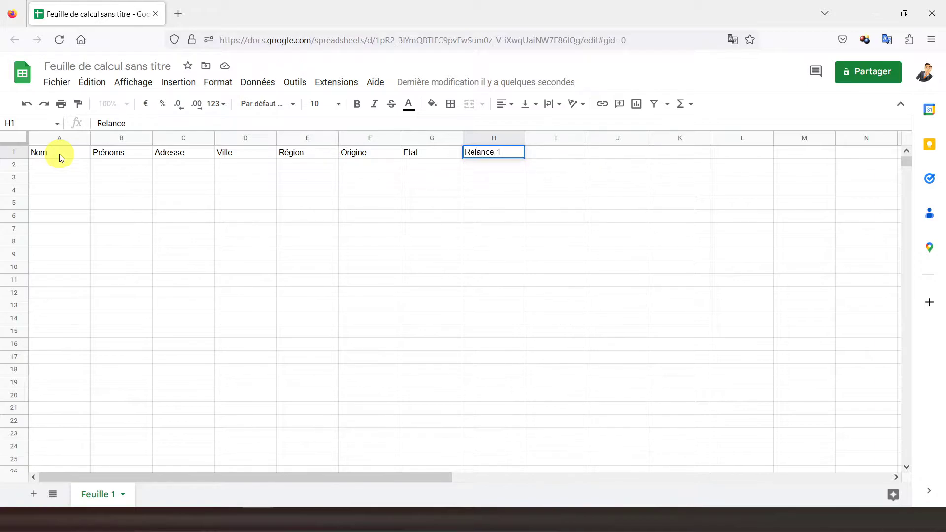
key("Tab")
type("Re")
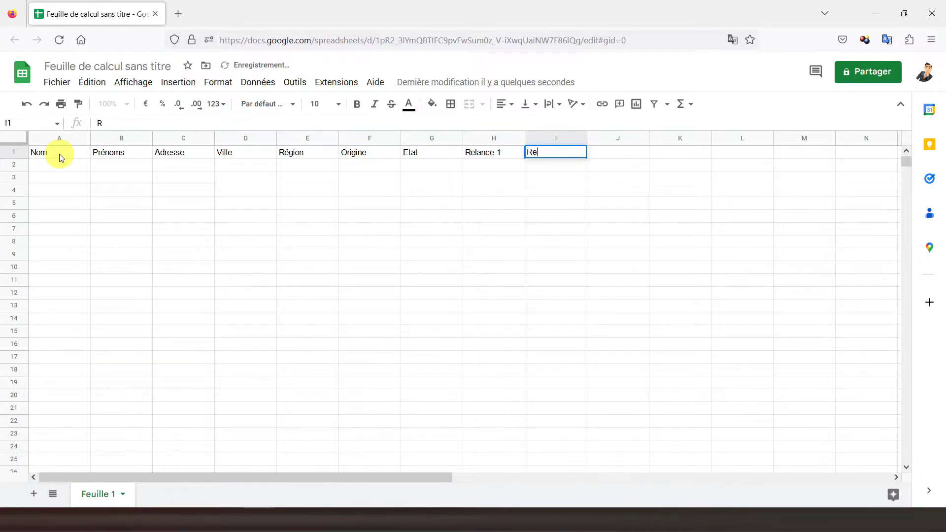
type("lance 2")
key("Return")
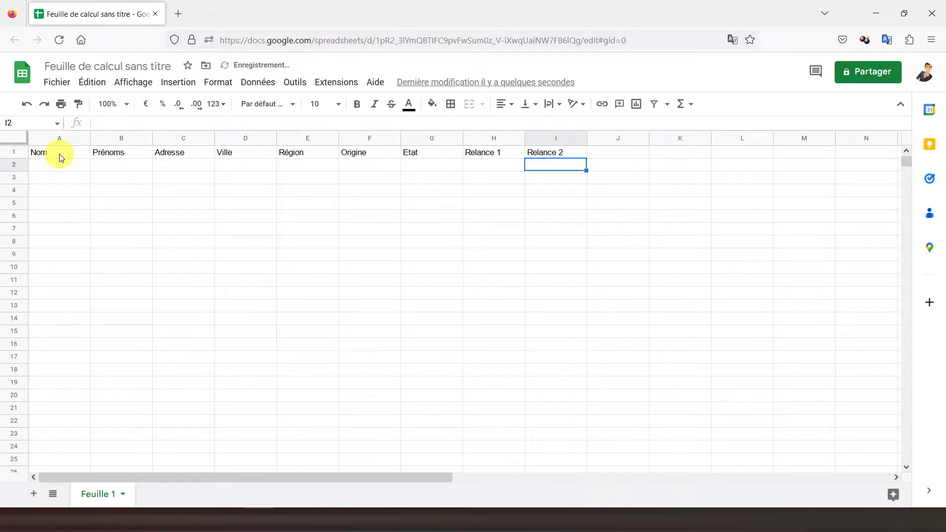
- Format the header row A1:I1 with bold text, all borders and centred horizontal alignment
left_click_drag(51, 152, 536, 154)
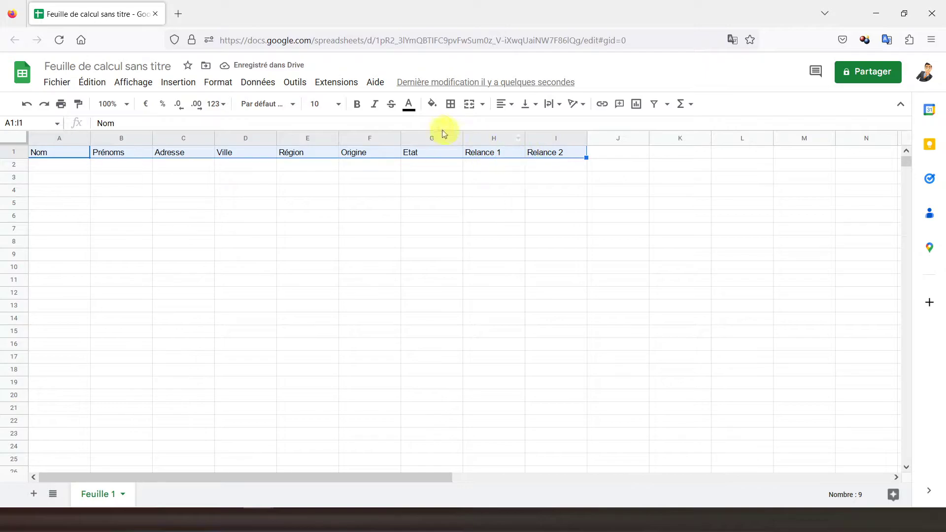
left_click(357, 104)
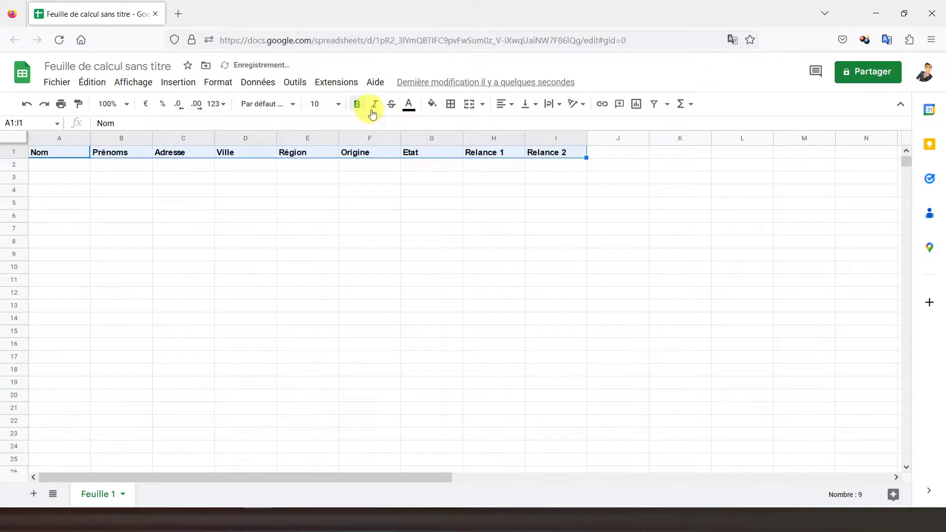
left_click(458, 114)
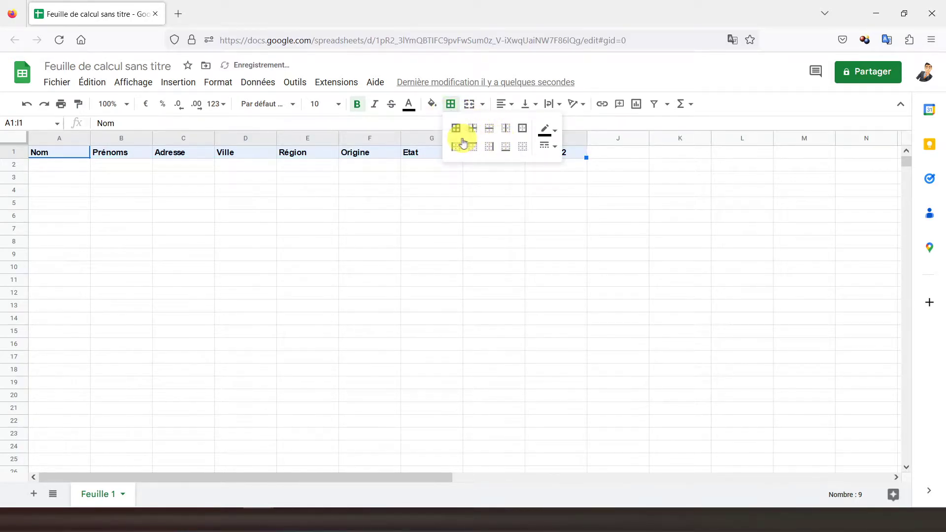
left_click(458, 134)
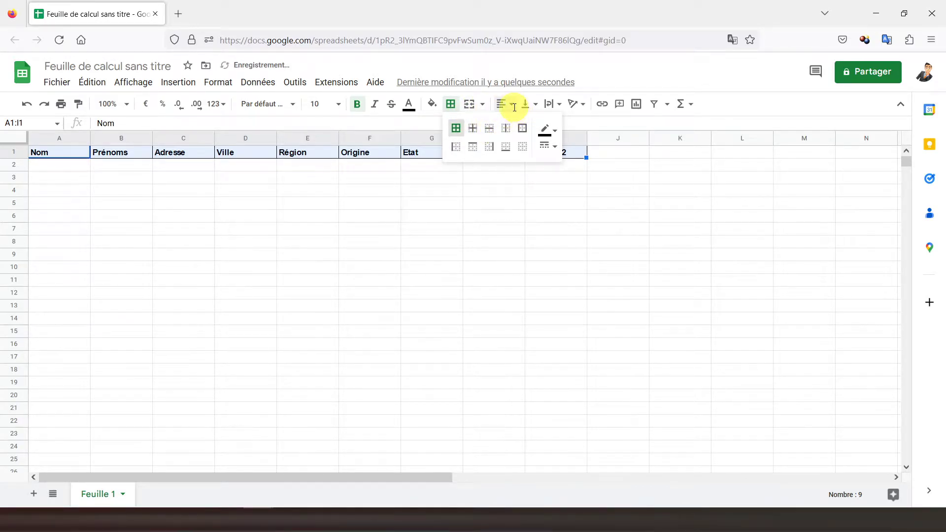
left_click(513, 104)
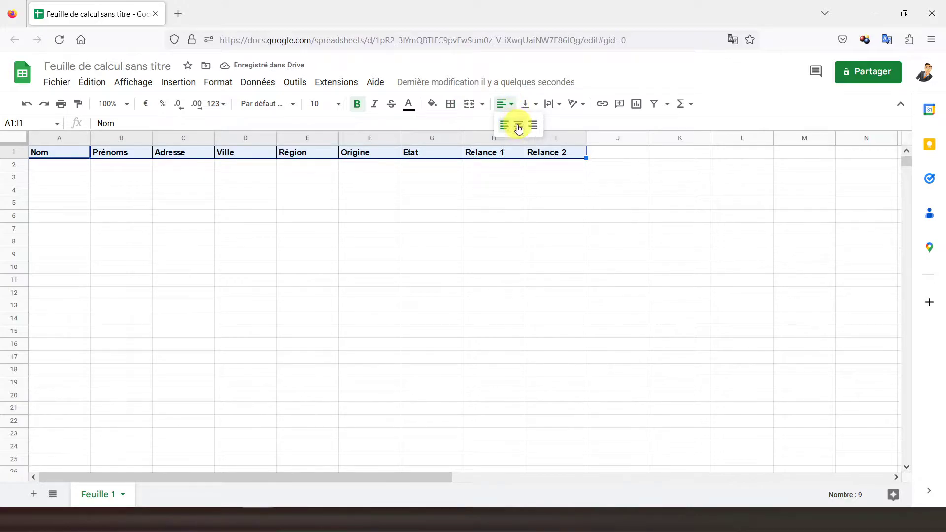
left_click(517, 126)
- Apply an outer border around the range A2:I1000 below the headers
left_click(72, 168)
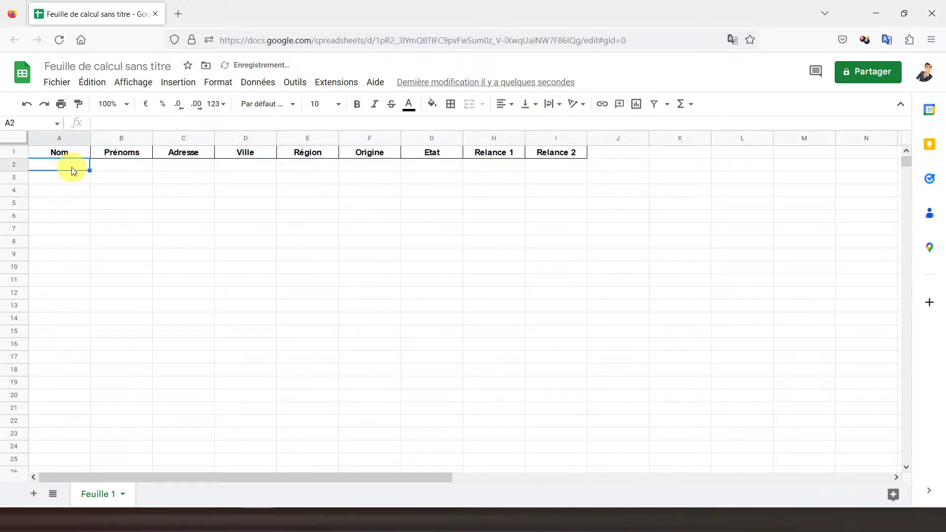
key("shift+Right")
key("shift+Right")
key("shift+Right")
key("shift+Right")
key("shift+Right")
key("shift+Right")
key("shift+Right")
key("shift+Right")
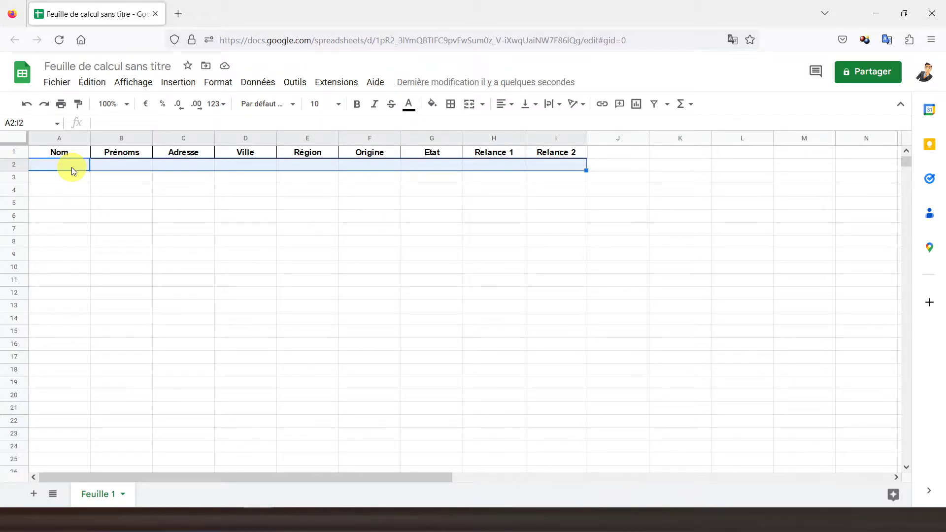
key("ctrl+shift+Down")
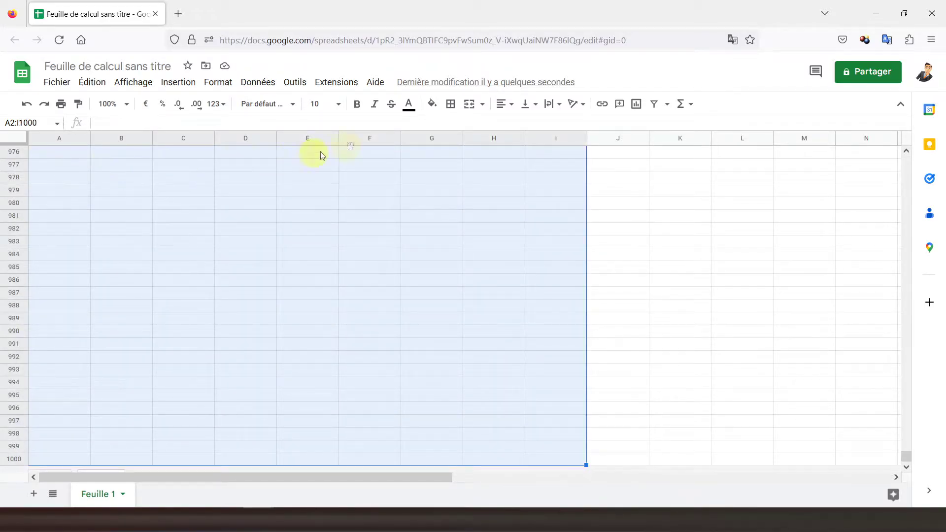
left_click(452, 110)
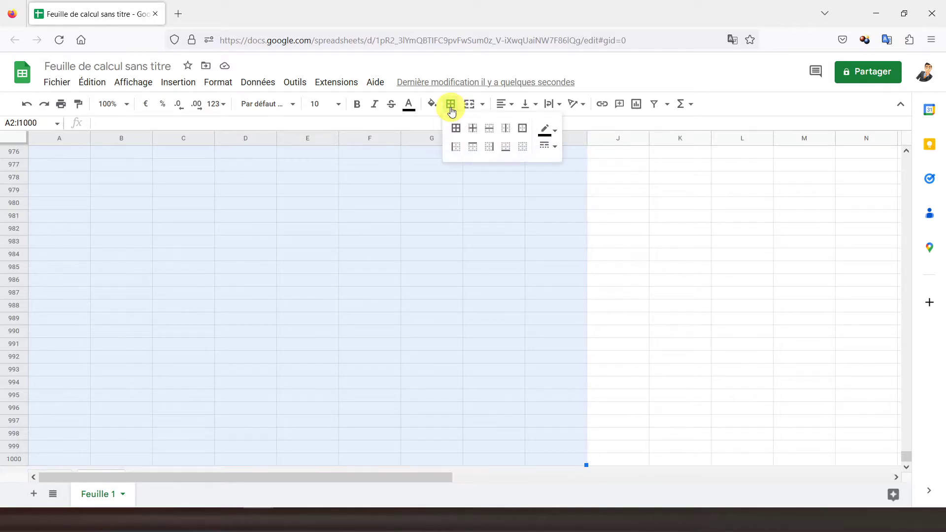
left_click(522, 128)
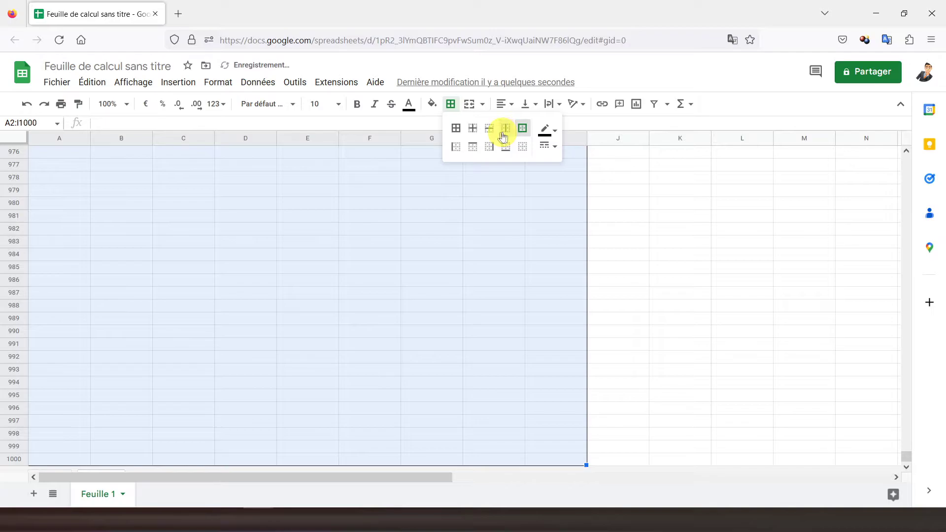
- Add inner borders to A2:I1000 with a dashed line style
left_click(473, 130)
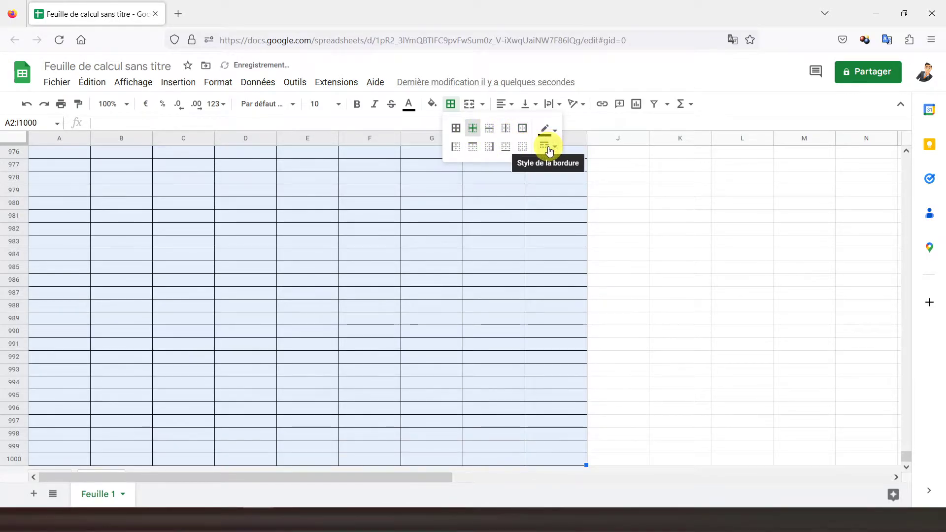
left_click(549, 146)
left_click(572, 210)
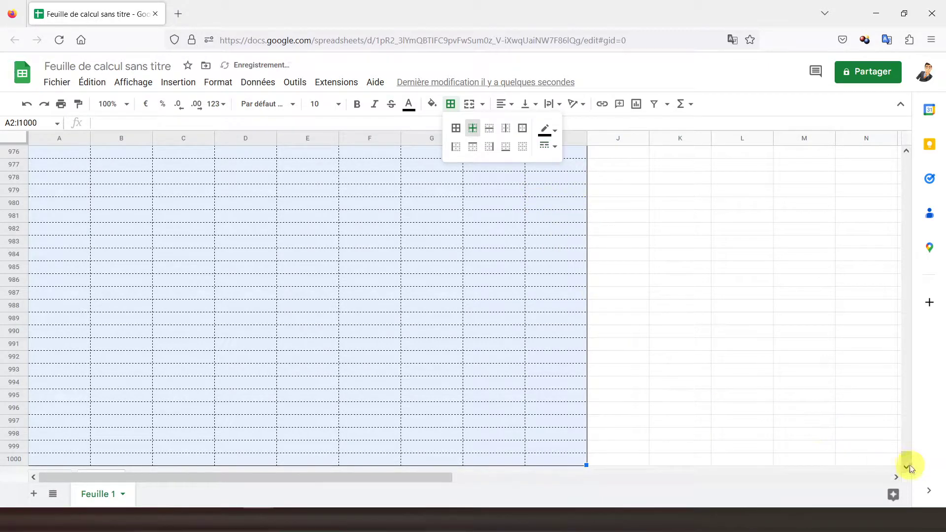
- Centre the contents of columns A to I horizontally
left_click_drag(907, 459, 899, 150)
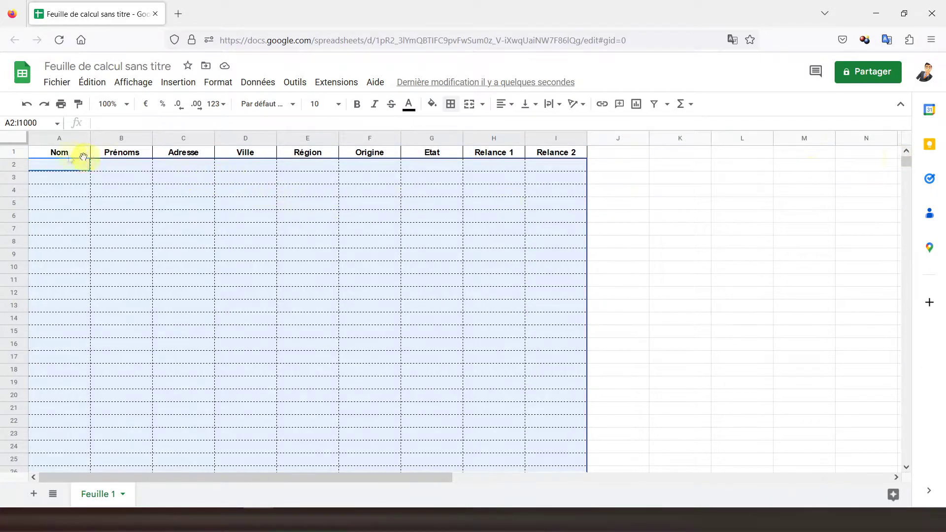
left_click(48, 156)
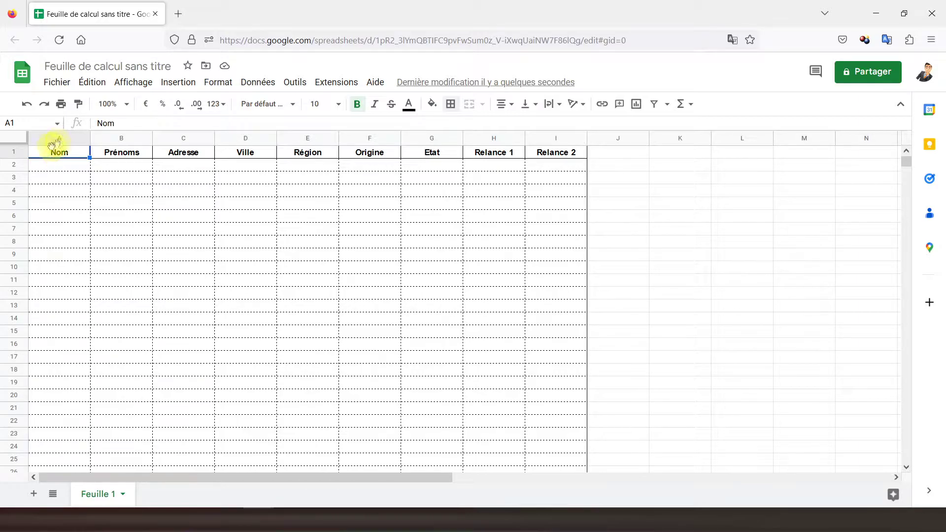
left_click_drag(60, 139, 536, 155)
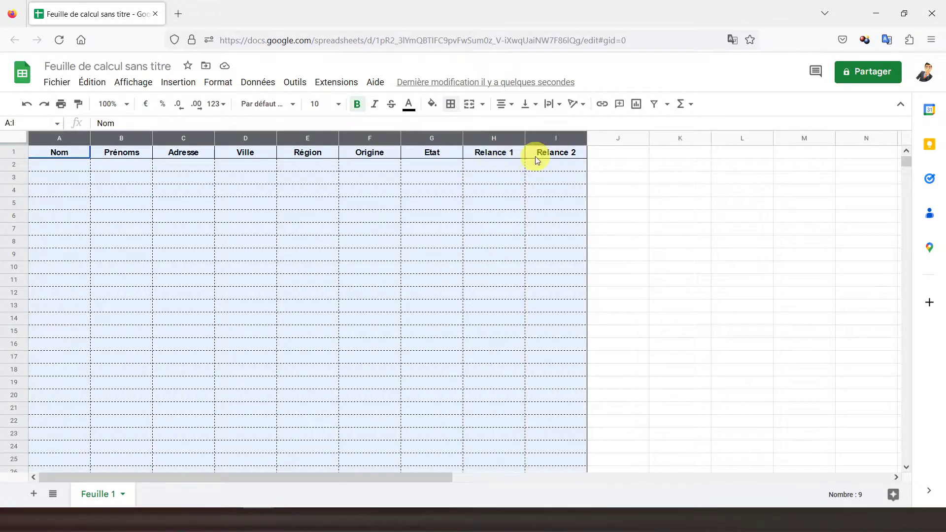
left_click(507, 113)
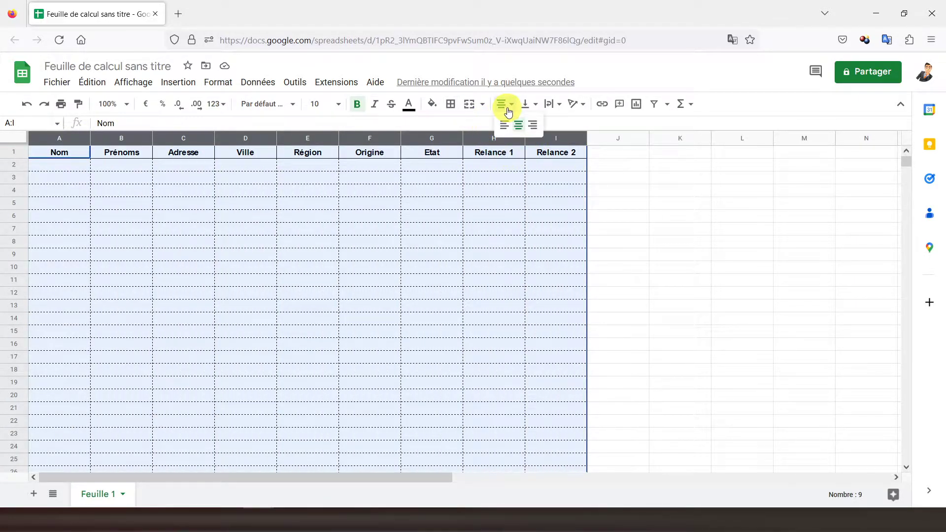
left_click(520, 123)
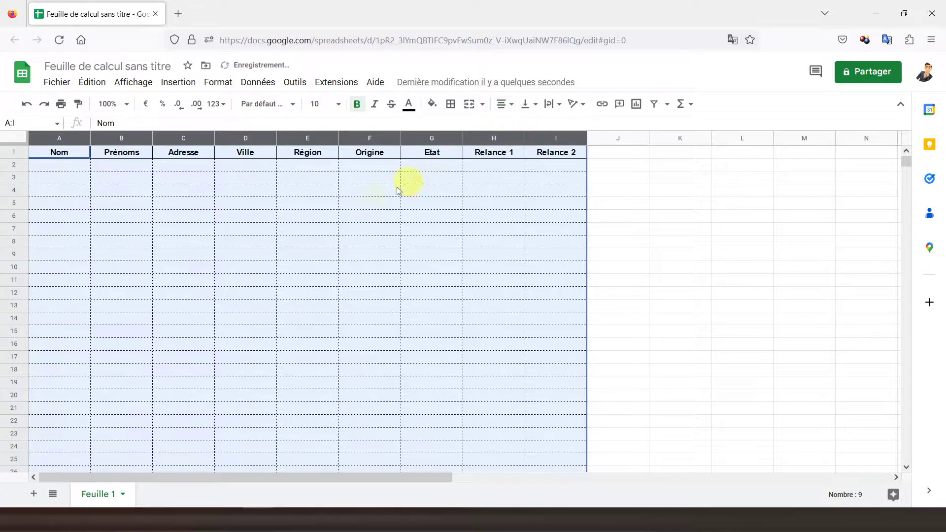
left_click(54, 162)
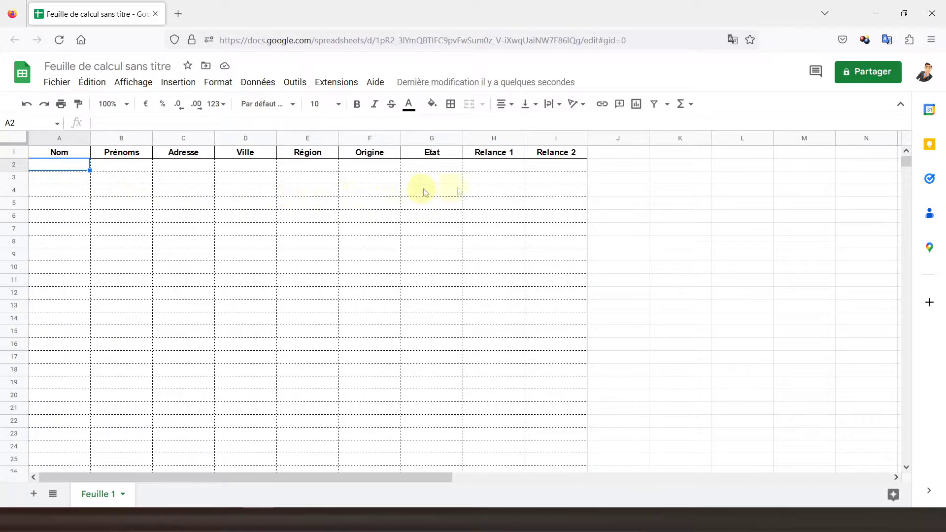
- Resize column J to a width of 10 pixels
left_click(614, 137)
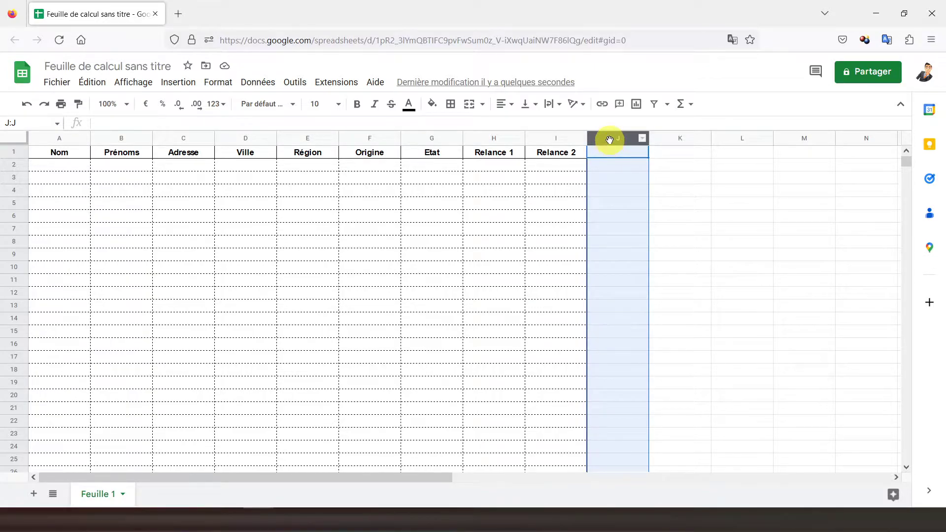
right_click(610, 140)
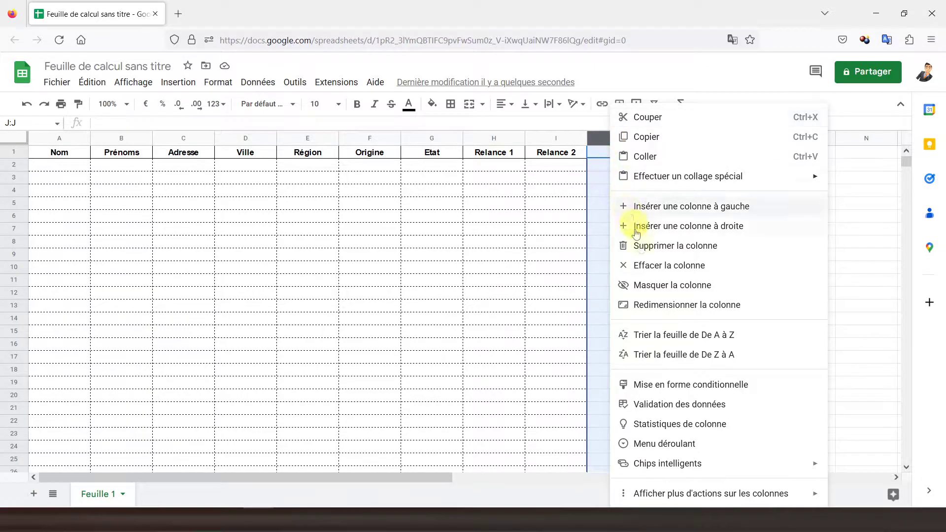
left_click(640, 308)
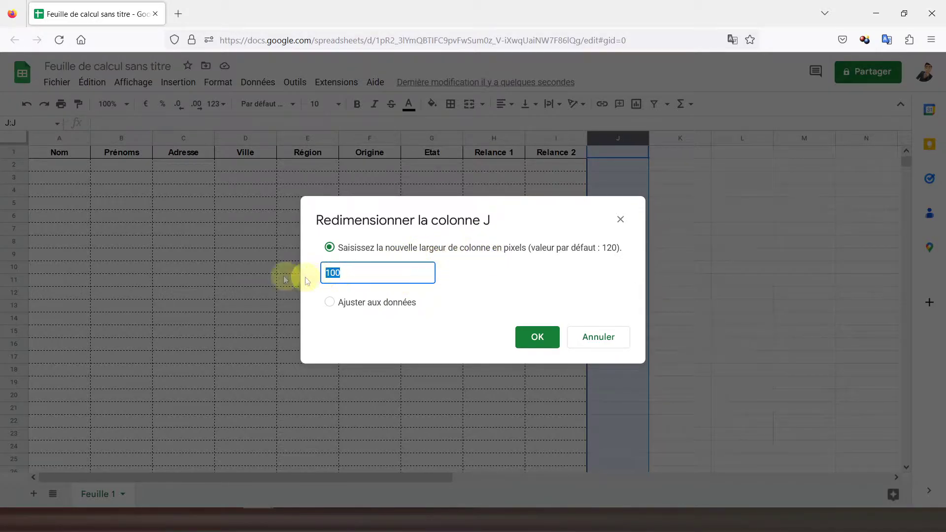
type("10")
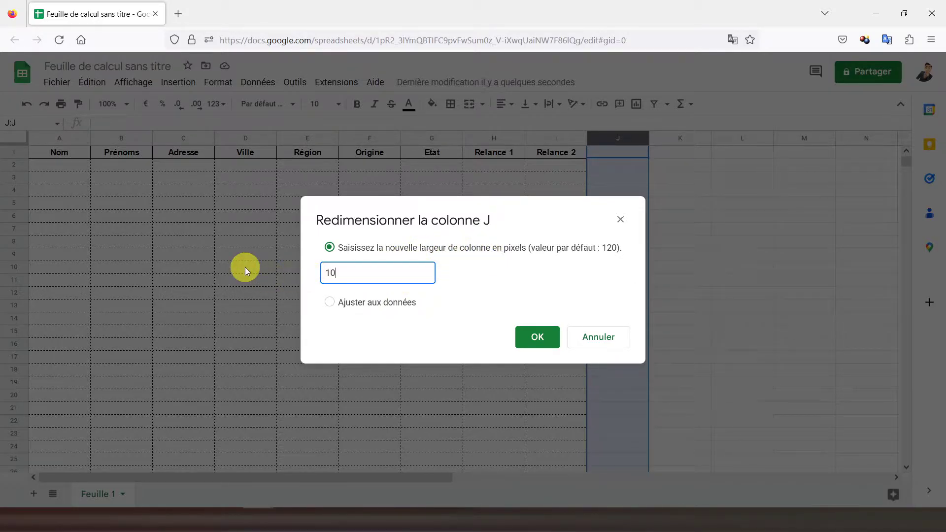
left_click(537, 338)
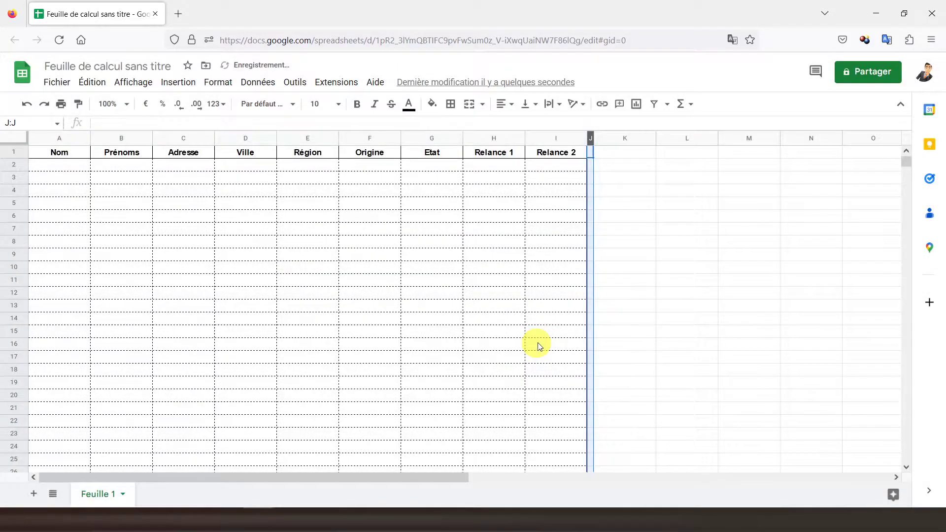
- Enter the header Région in cell K1
left_click(623, 153)
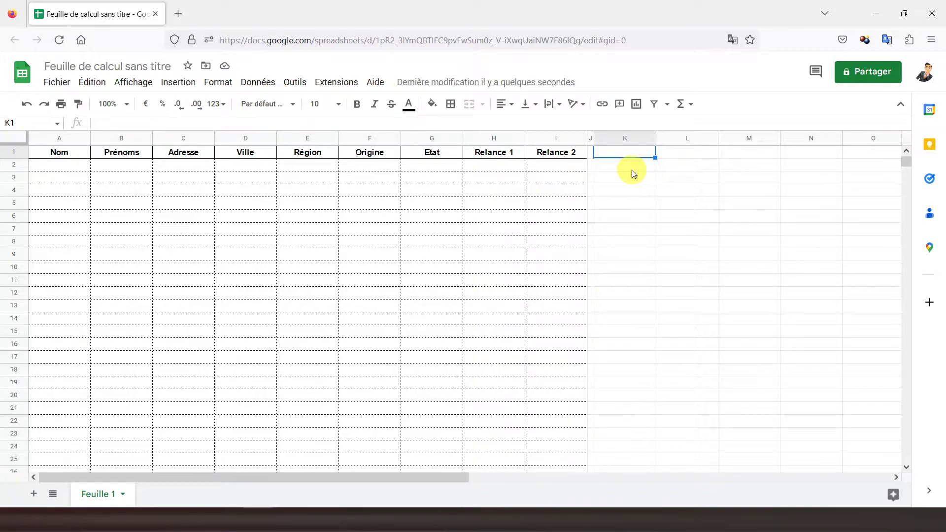
type("Rég")
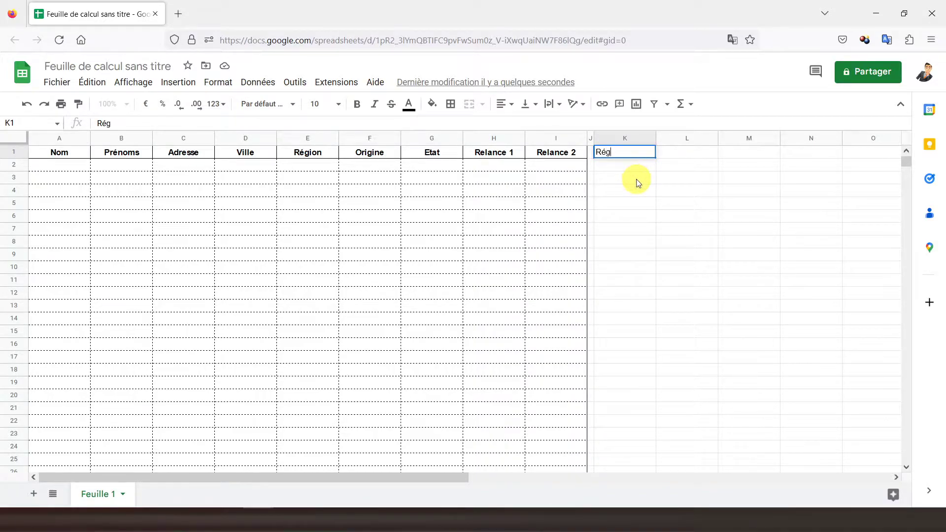
type("ion")
key("Tab")
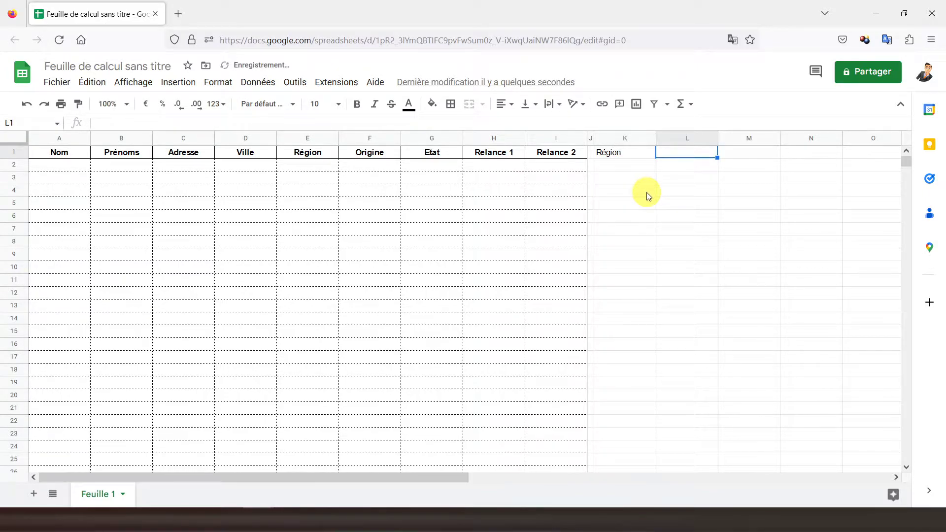
- Merge cells K1:L1 and format the Région header as centred, bold text
left_click_drag(637, 153, 682, 153)
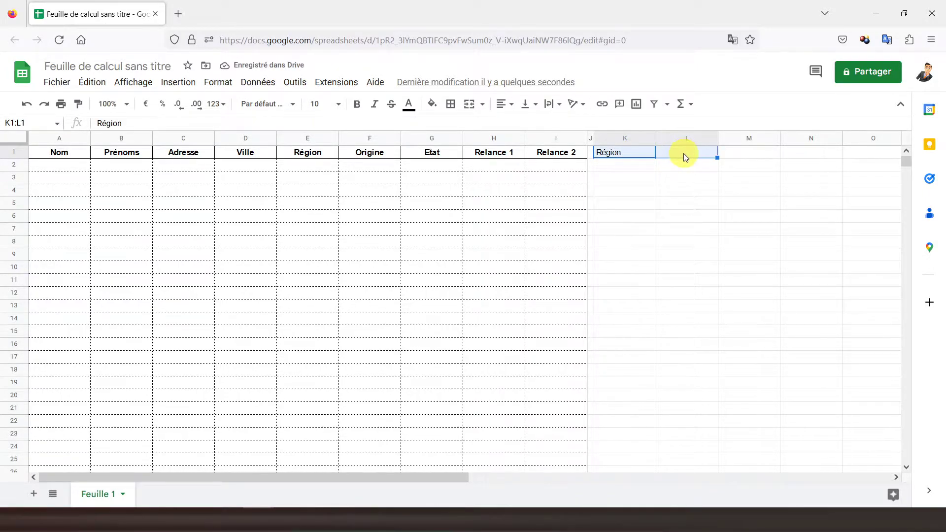
left_click(470, 107)
left_click(505, 104)
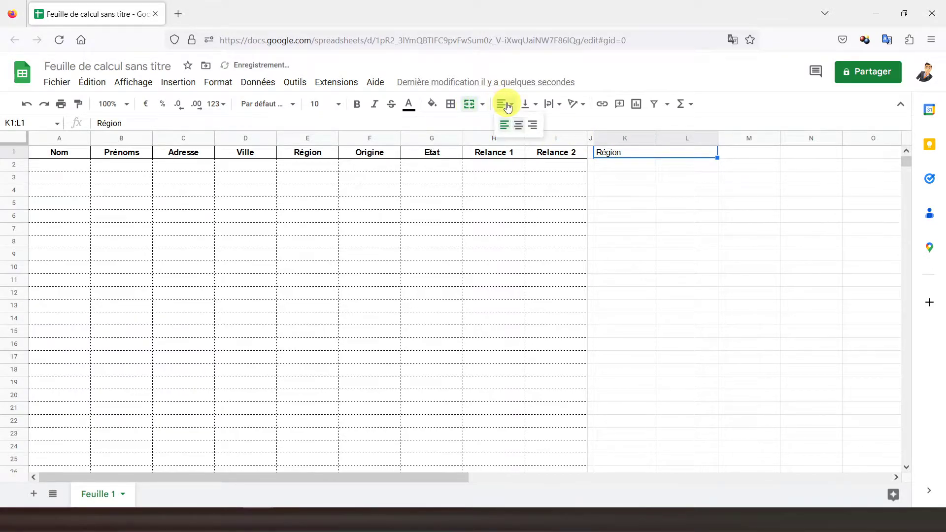
left_click(520, 123)
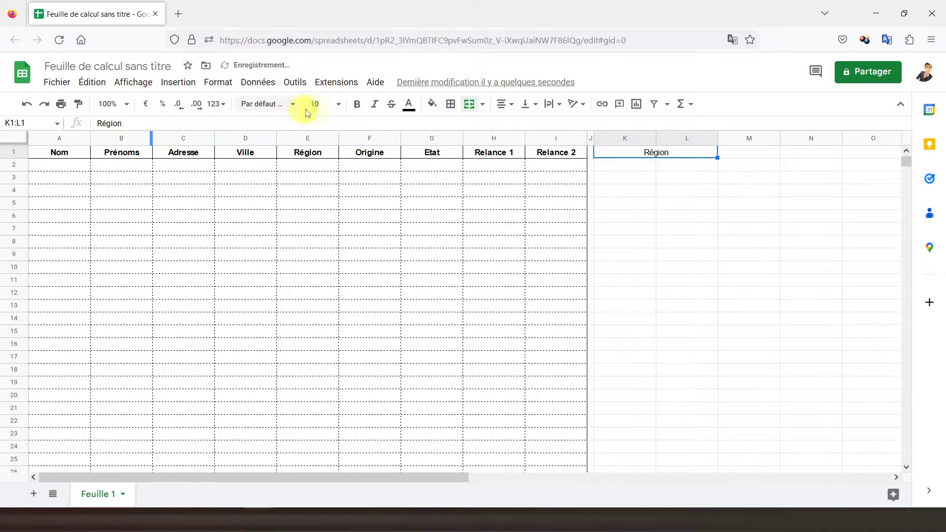
left_click(355, 108)
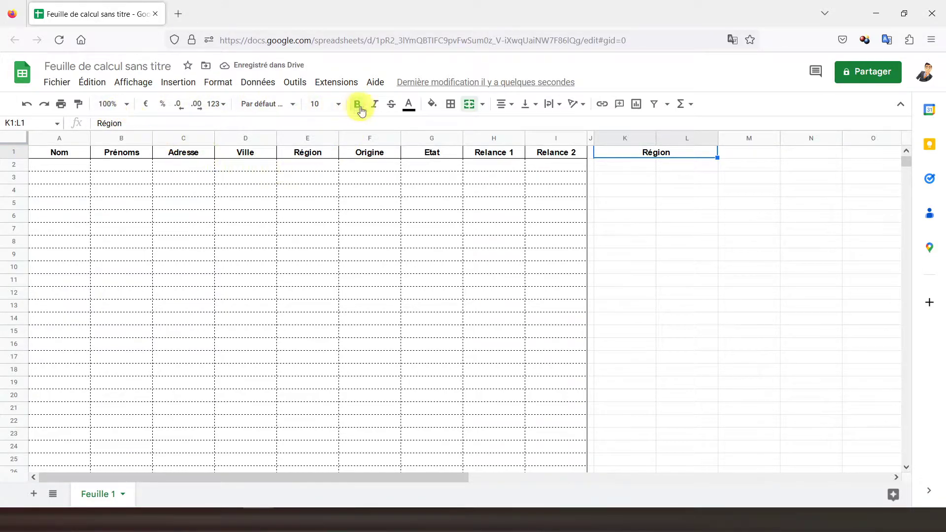
- Apply an outer border with a thin solid line style around the merged Région header K1:L1
left_click(450, 104)
left_click(523, 130)
left_click(547, 146)
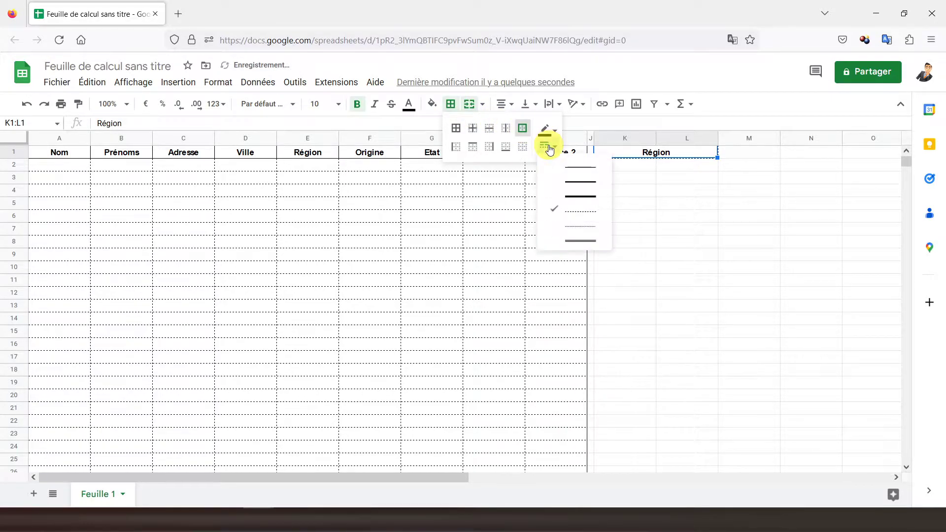
left_click(573, 169)
- Enter Auvergne-Rhônes-Alpes in cell K2 as the first region under the Région header
left_click(610, 170)
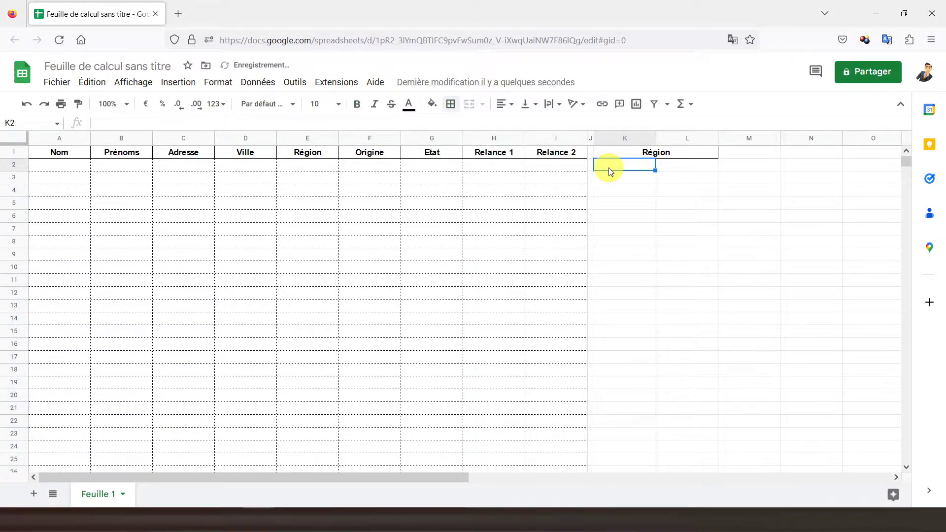
type("Auvergne")
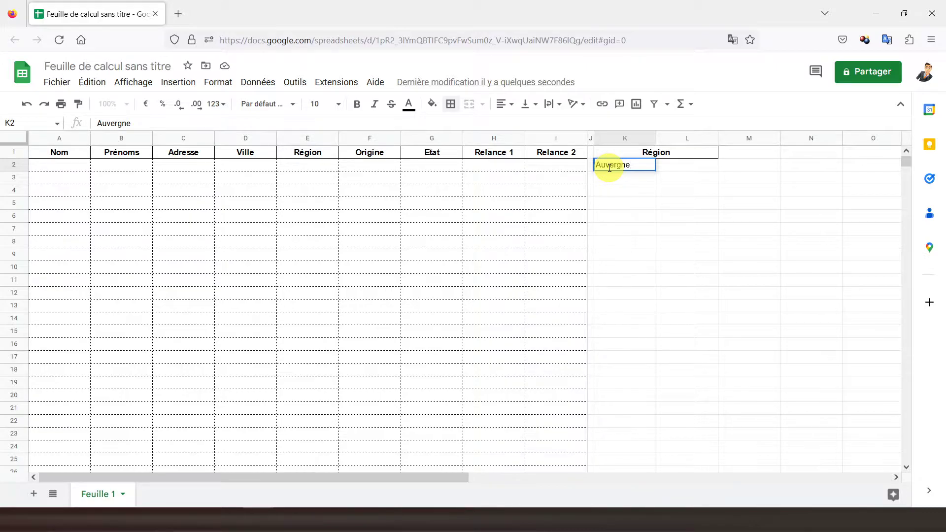
type("Rhones")
key("BackSpace")
key("BackSpace")
key("BackSpace")
key("BackSpace")
type("ônes-Alpes")
key("Return")
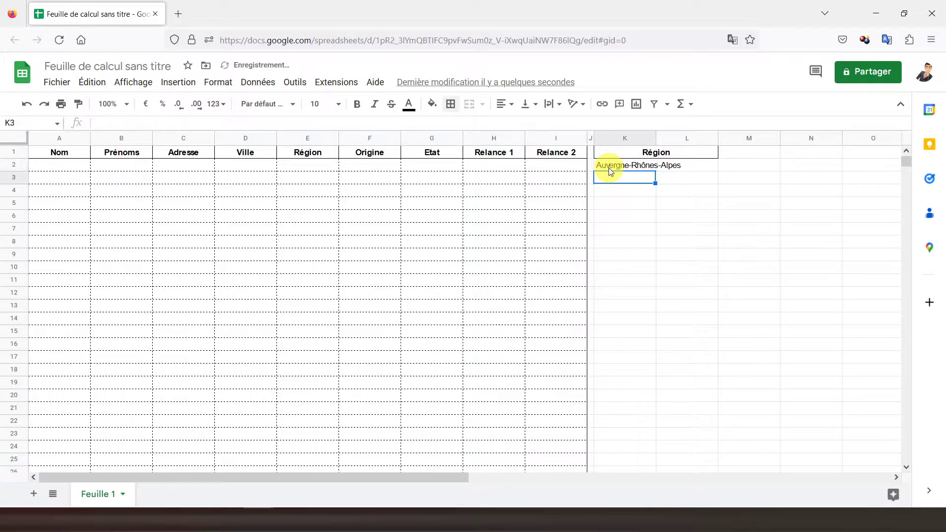
- Add the region Bourgogne-Franche-Comté in cell K3
type("Bourgogne")
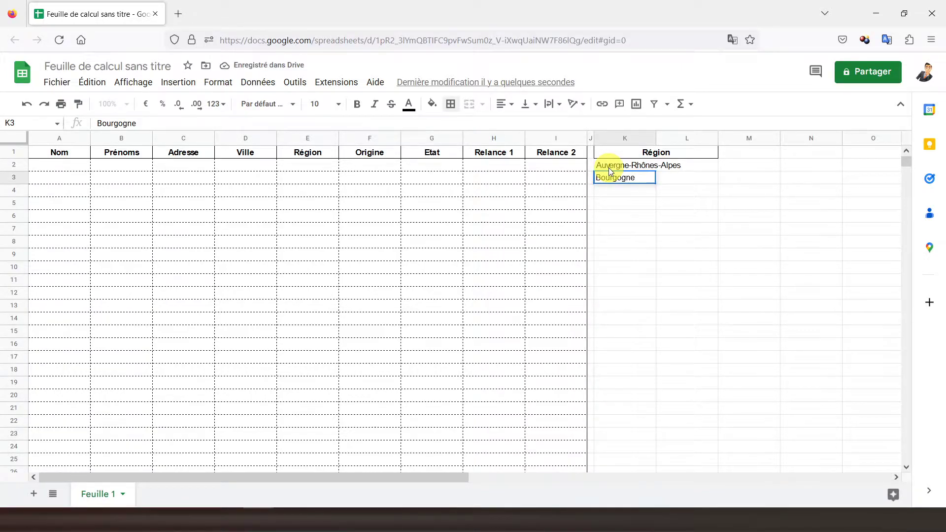
type("-Franche")
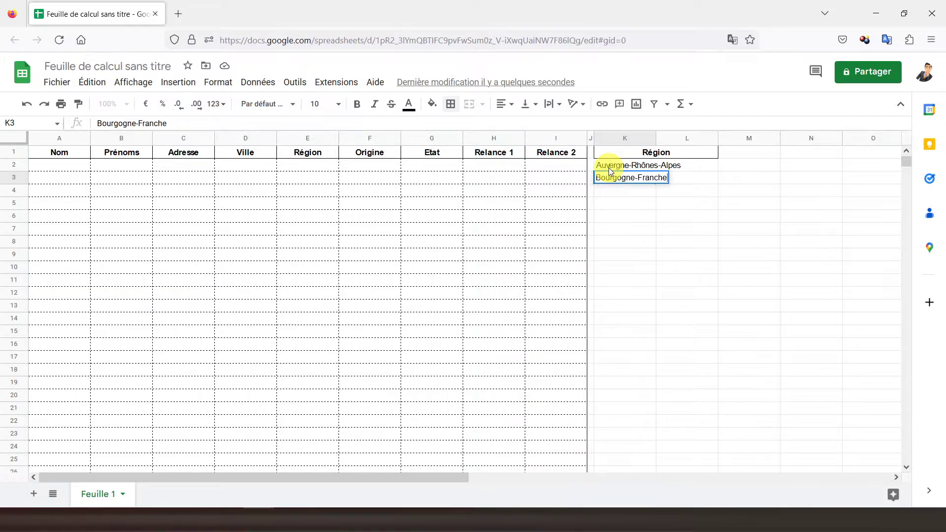
type("-Comté")
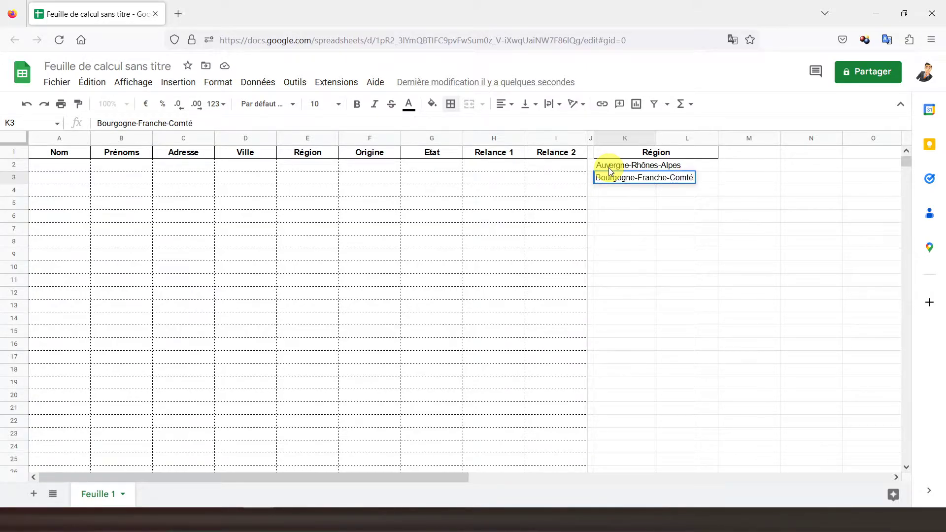
key("Return")
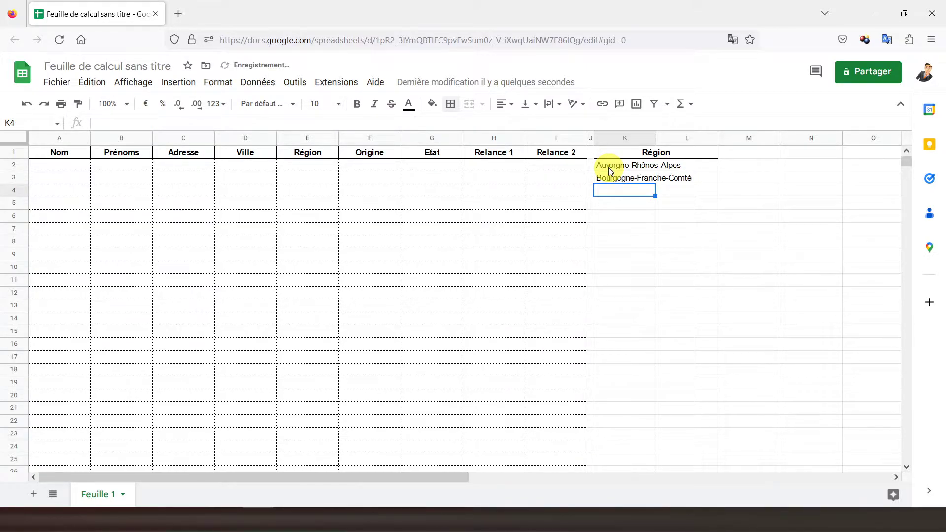
- Add the regions Bretagne and Centre-Val de Loire in cells K4 and K5
type("Bretagne")
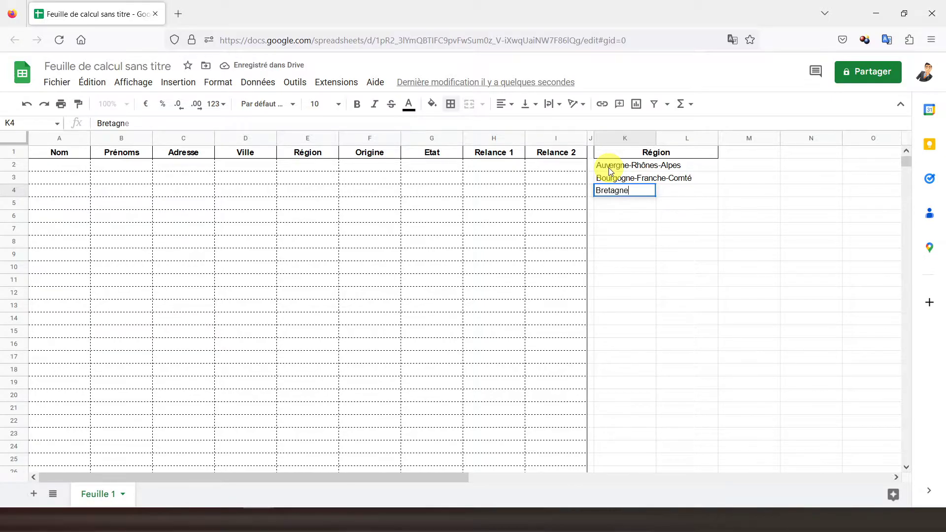
key("Return")
type("Centre")
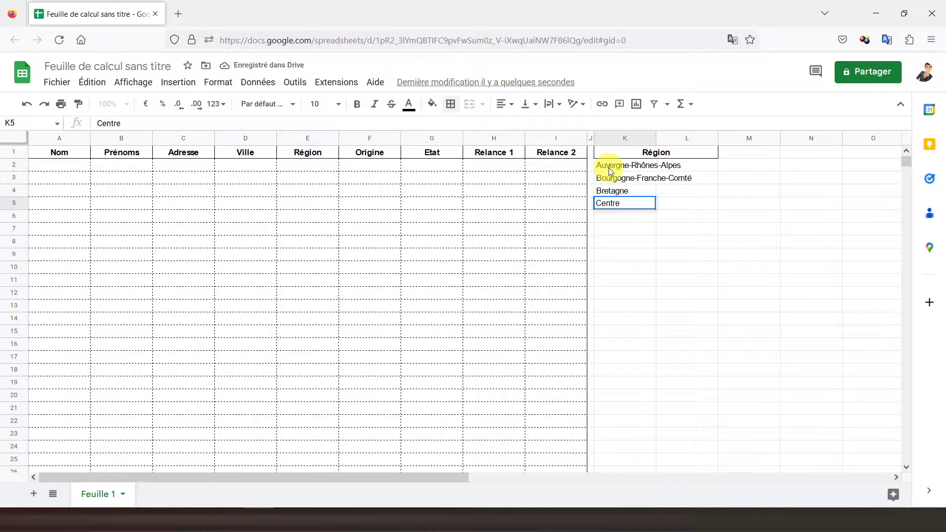
type("-Val de Loi")
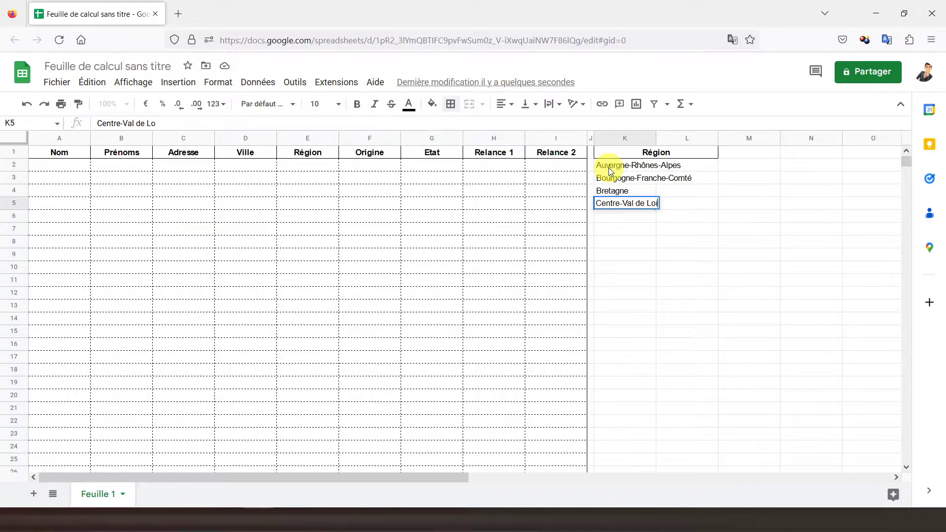
type("re")
key("Return")
- Add the regions Grand Est and Hauts-de-France in cells K6 and K7
type("G")
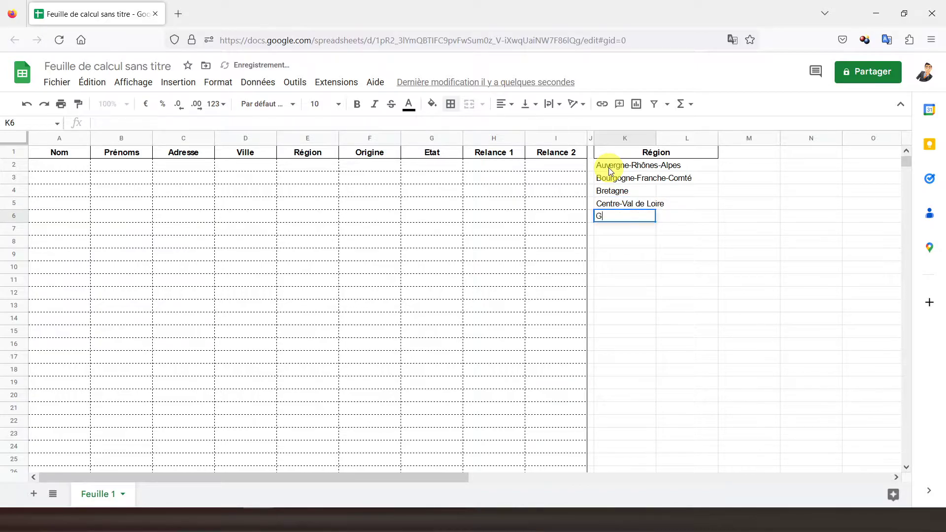
type("rand Est")
key("Return")
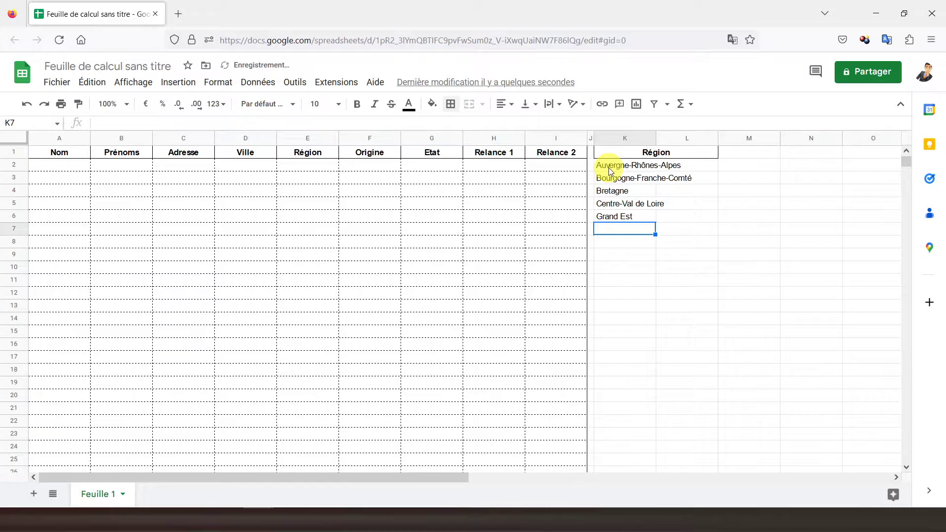
type("Hauts-de-France")
key("Return")
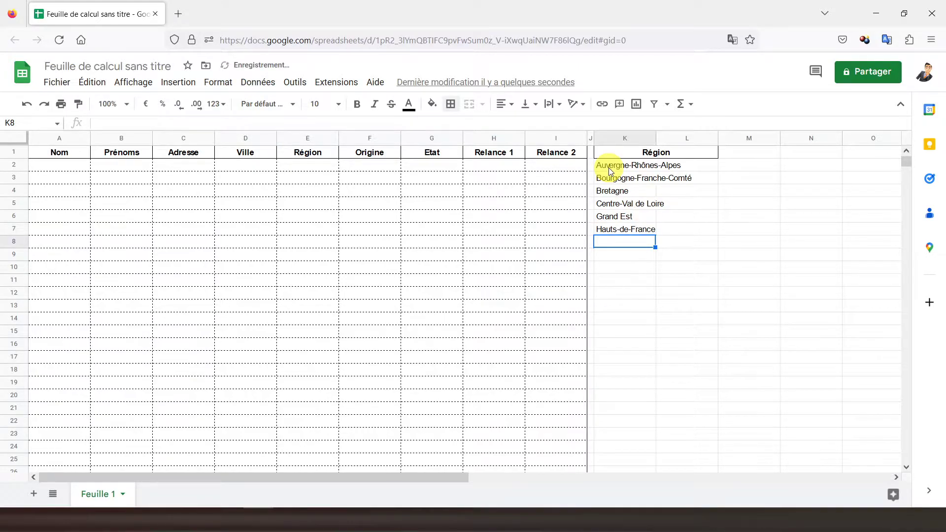
- Add the regions Ile-de-France and Normandie in cells K8 and K9
type("Ile")
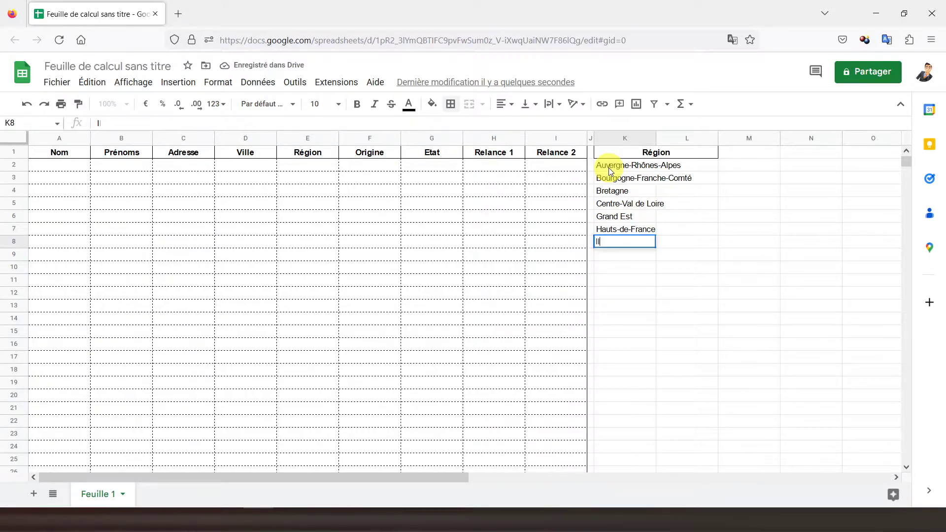
type("-de-France")
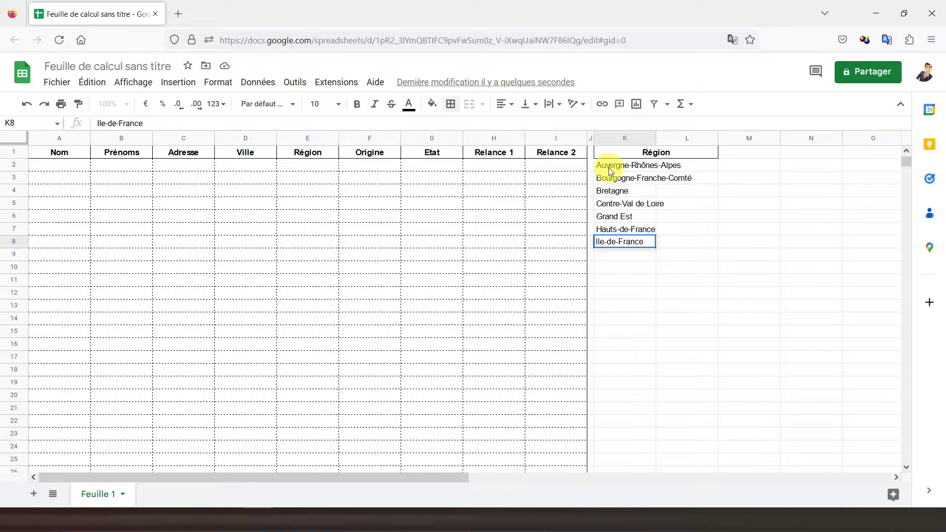
key("Return")
type("Normandie")
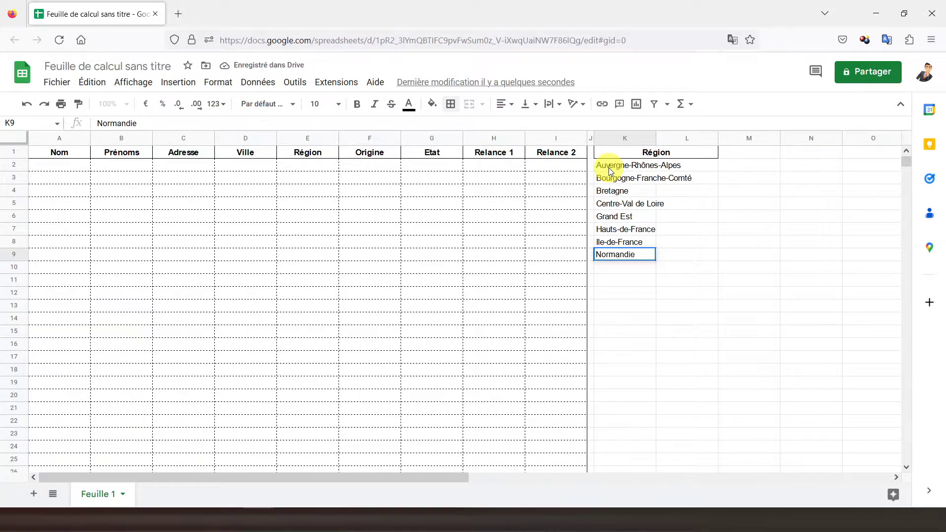
key("Return")
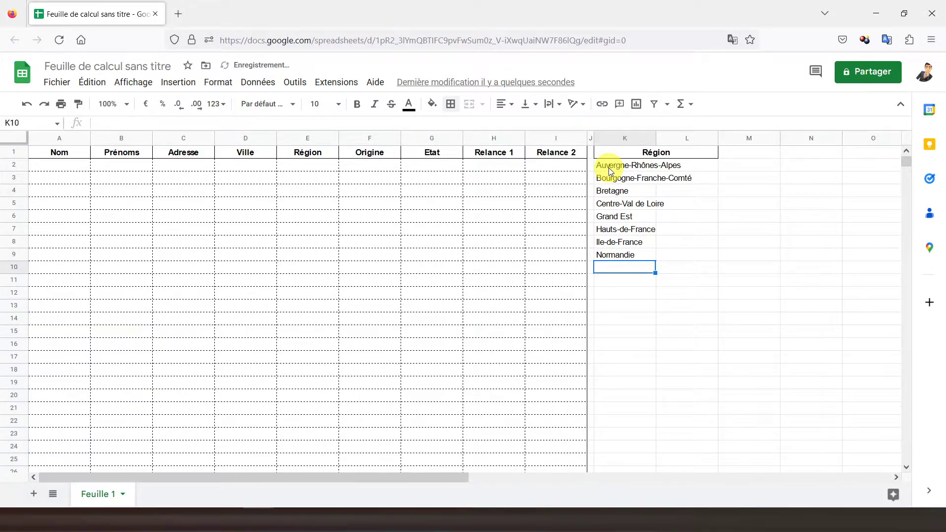
- Add the regions Nouvelle-Aquitaine and Occitanie in cells K10 and K11
type("Nouve")
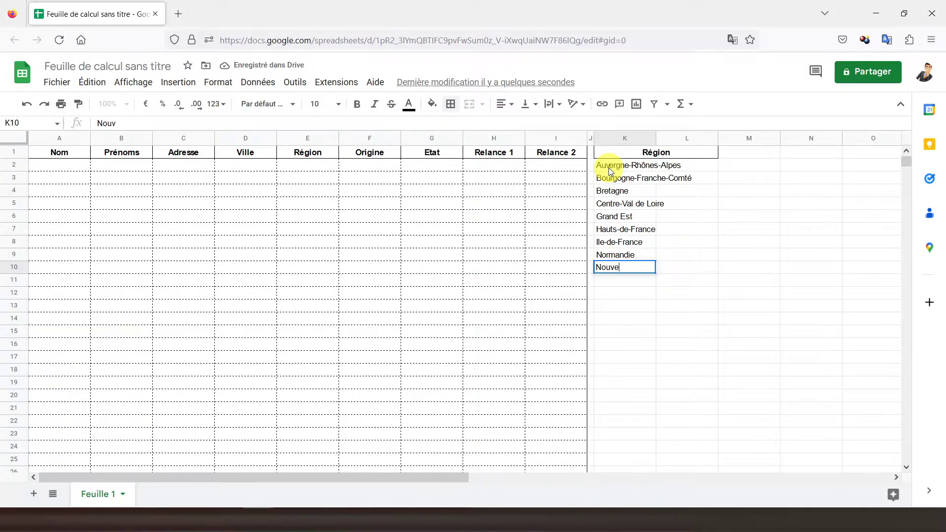
type("lle-Aquitaine")
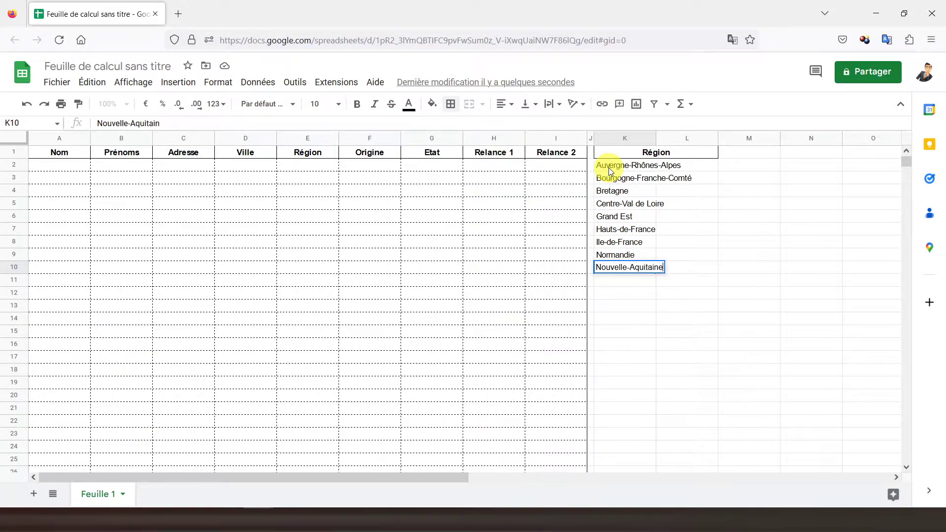
key("Return")
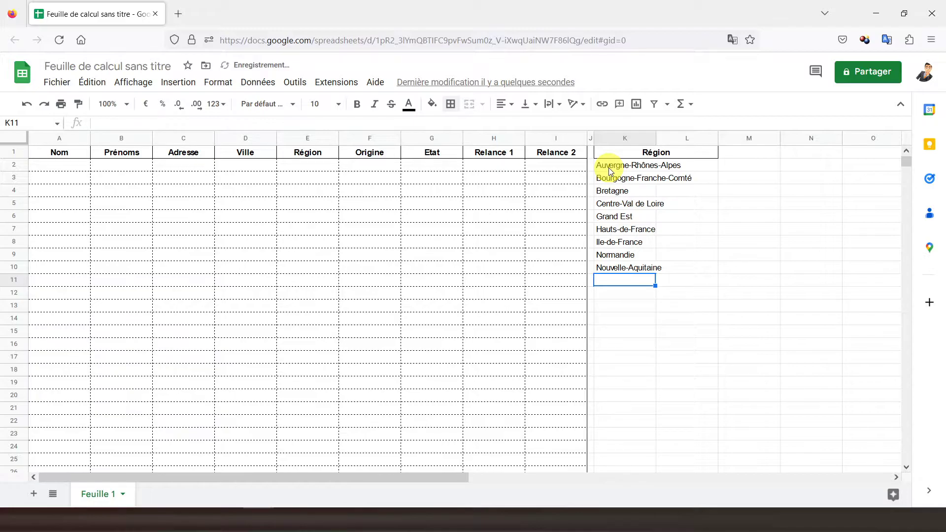
type("Occitanie")
key("Return")
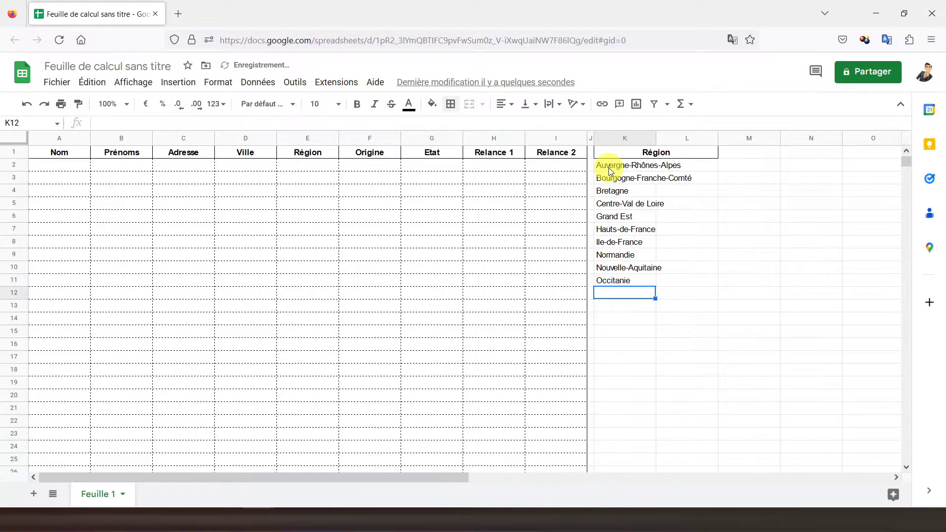
- Complete the region list with Pays de la Loire in cell K12 and PACA in cell K13
type("Pa")
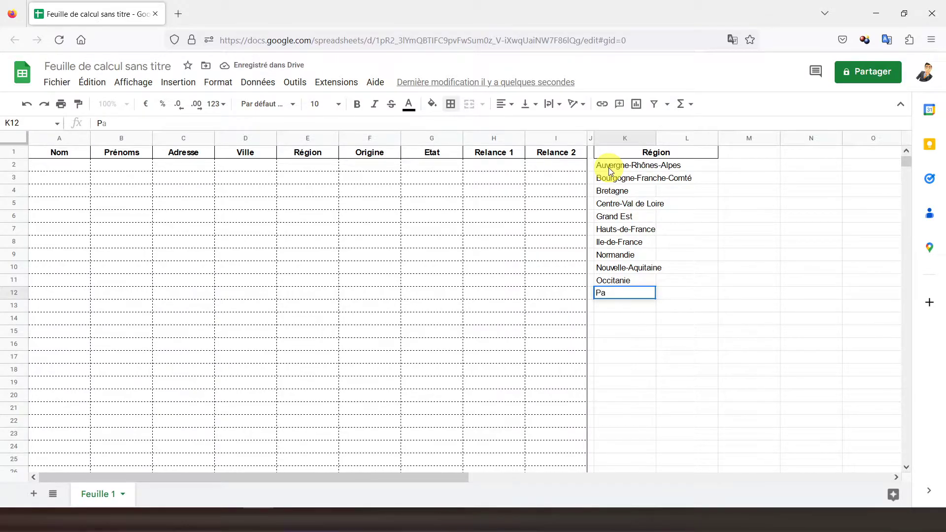
type("ys de la Loire")
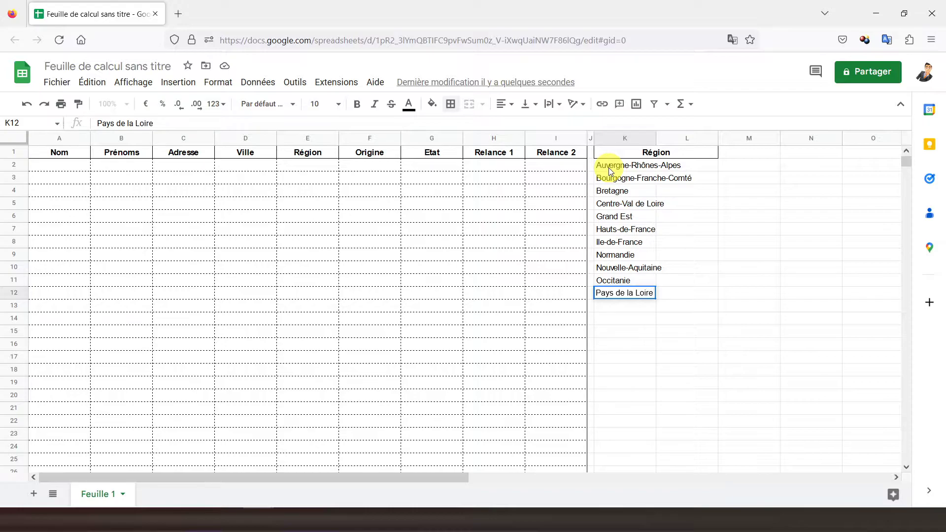
key("Return")
type("Pro")
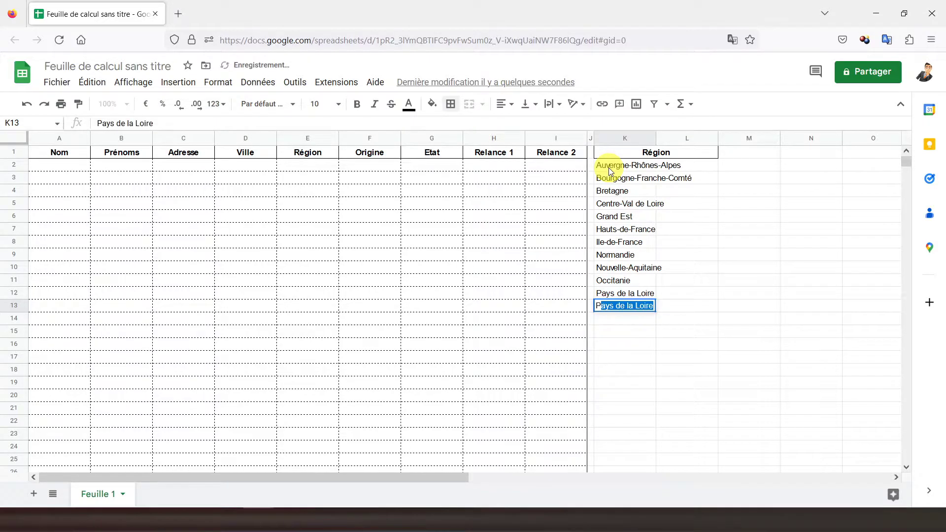
key("BackSpace")
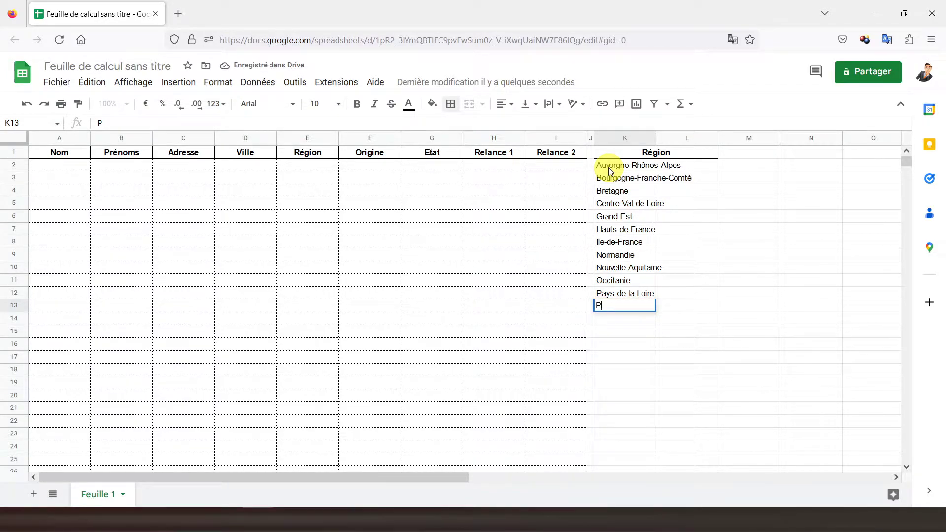
type("ACA")
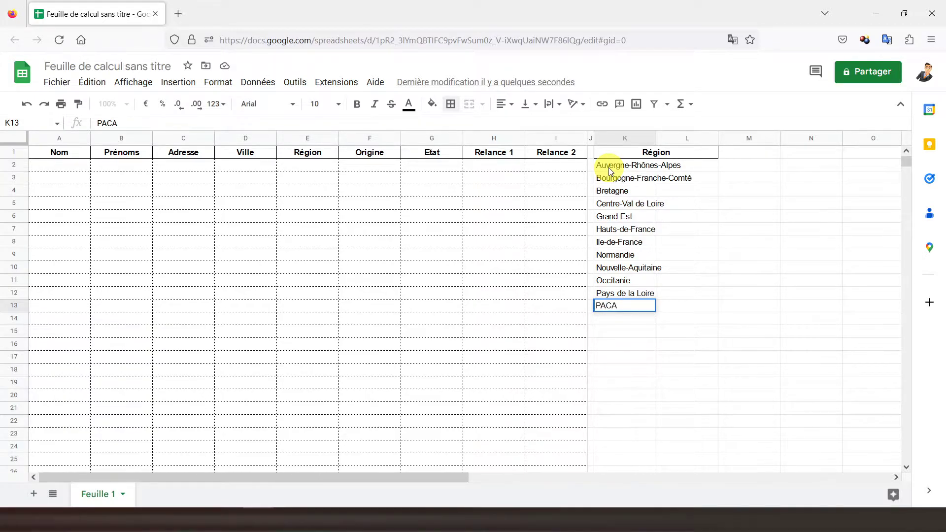
key("Return")
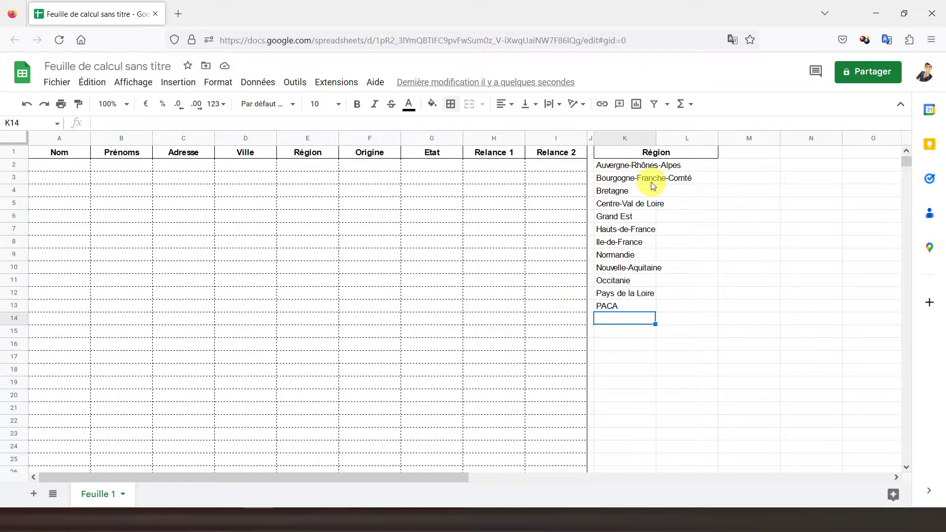
- Fit column K to its contents and give the region list K2:K13 a solid outer border with dashed inner lines
double_click(655, 139)
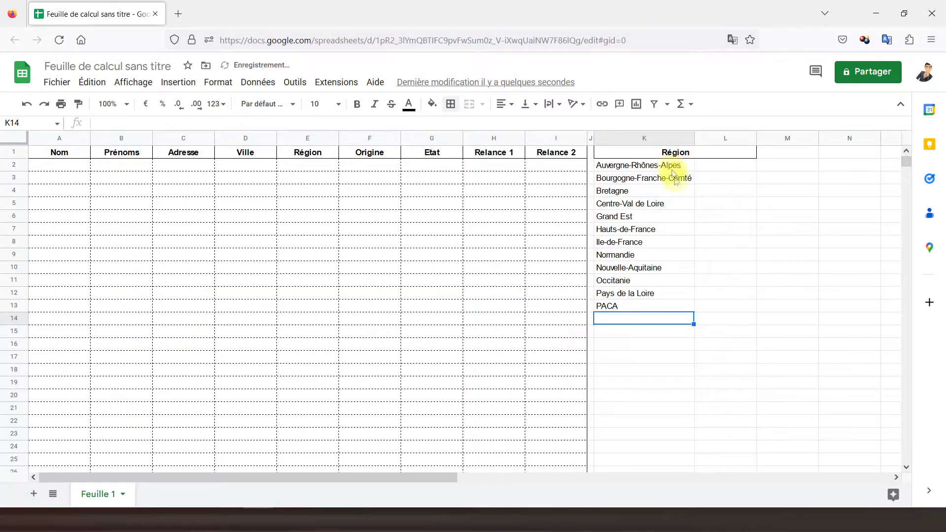
left_click_drag(627, 171, 634, 306)
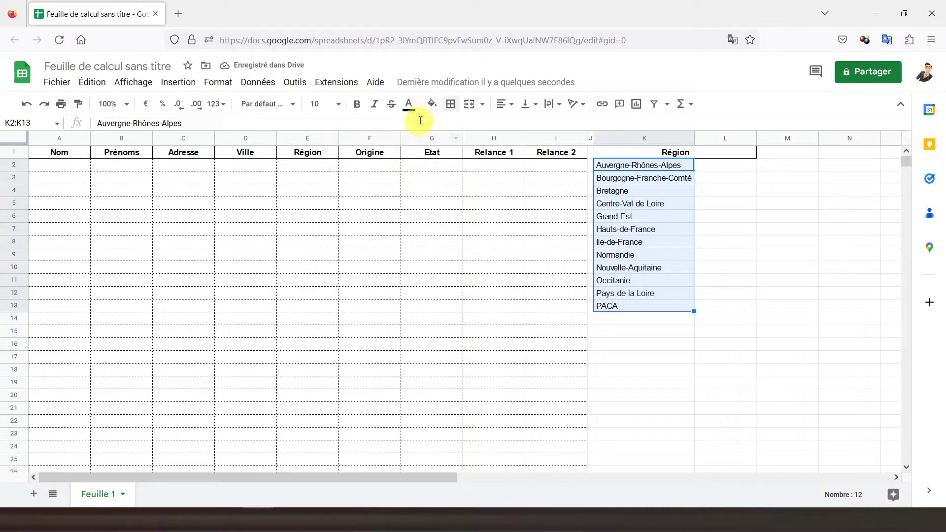
left_click(451, 104)
left_click(522, 129)
left_click(472, 128)
left_click(551, 148)
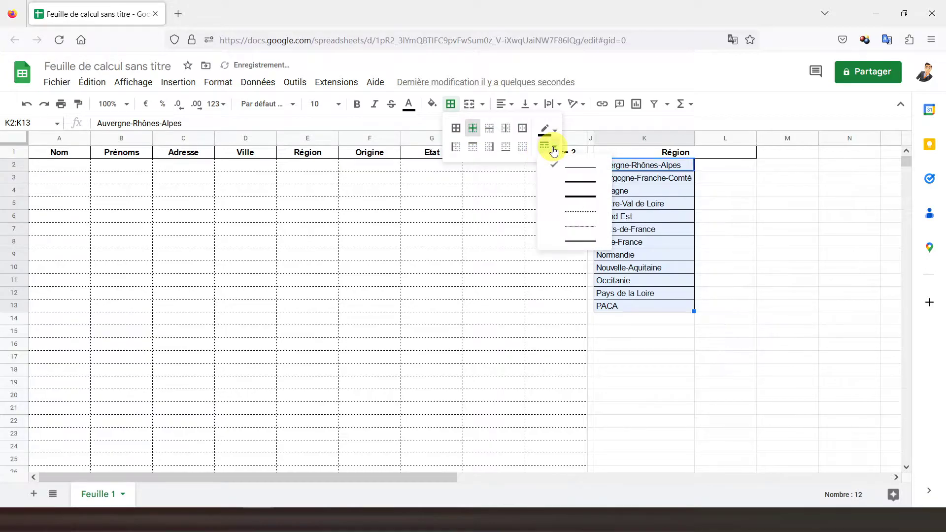
left_click(574, 211)
left_click(667, 206)
- Copy the formatting of the region list K2:K13 onto the adjacent cells L2:L13
left_click_drag(659, 164, 631, 311)
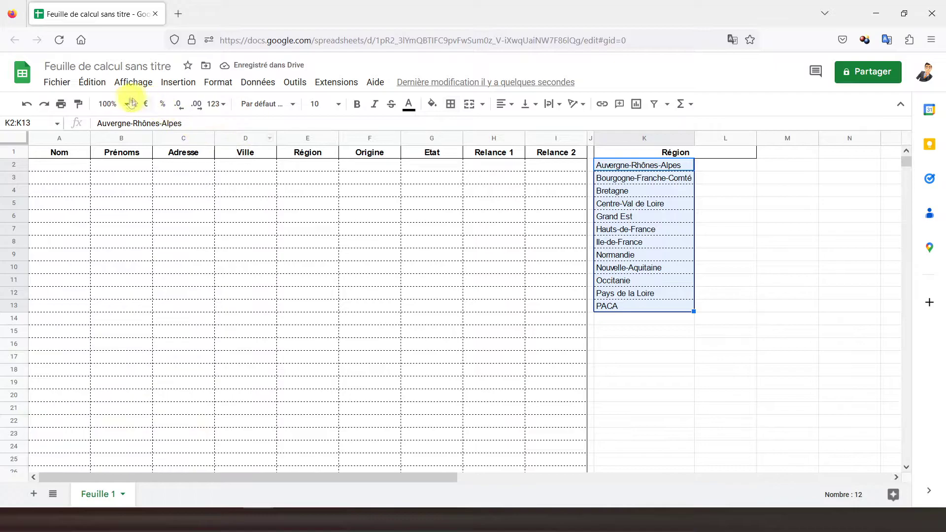
left_click(78, 104)
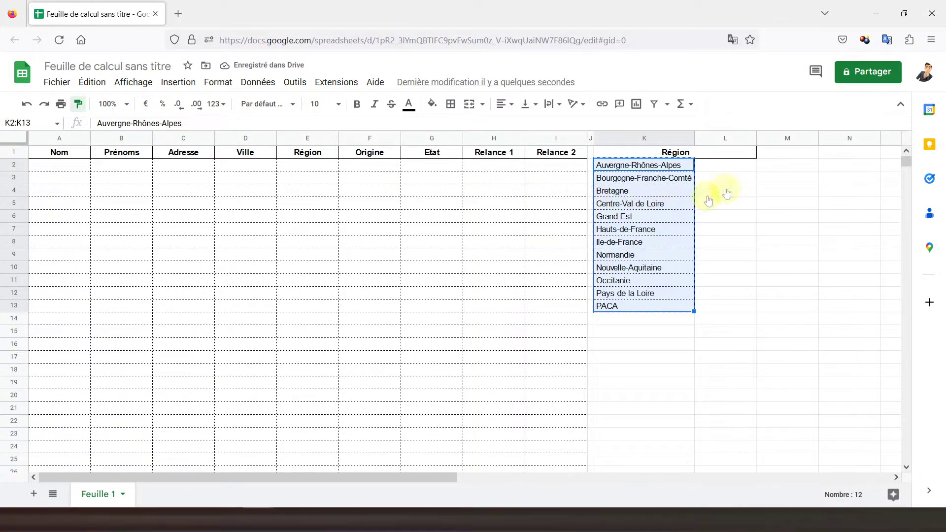
left_click(718, 167)
left_click(671, 215)
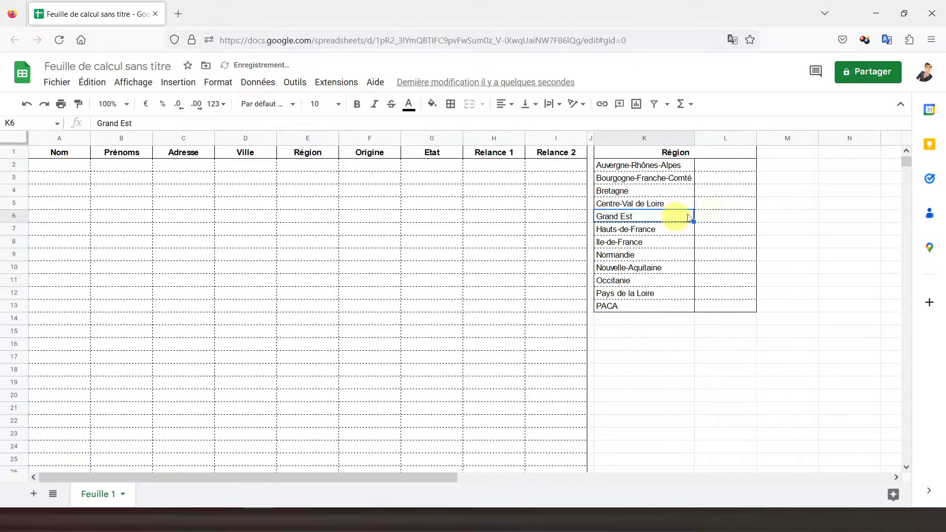
left_click(718, 167)
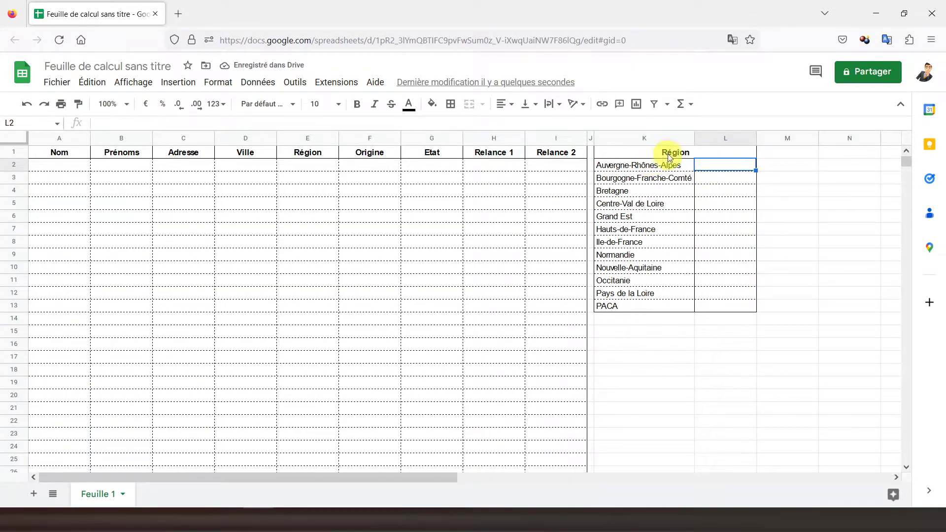
left_click(725, 200)
left_click(724, 267)
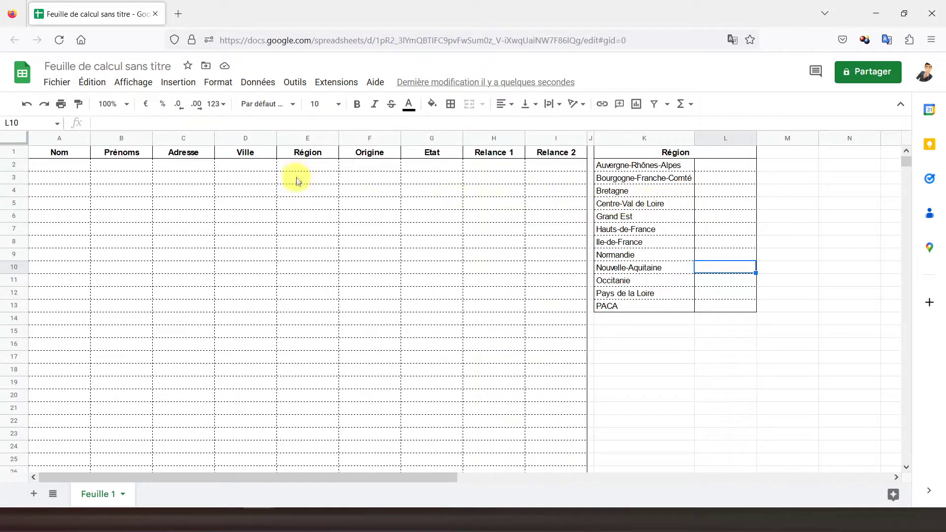
left_click(244, 164)
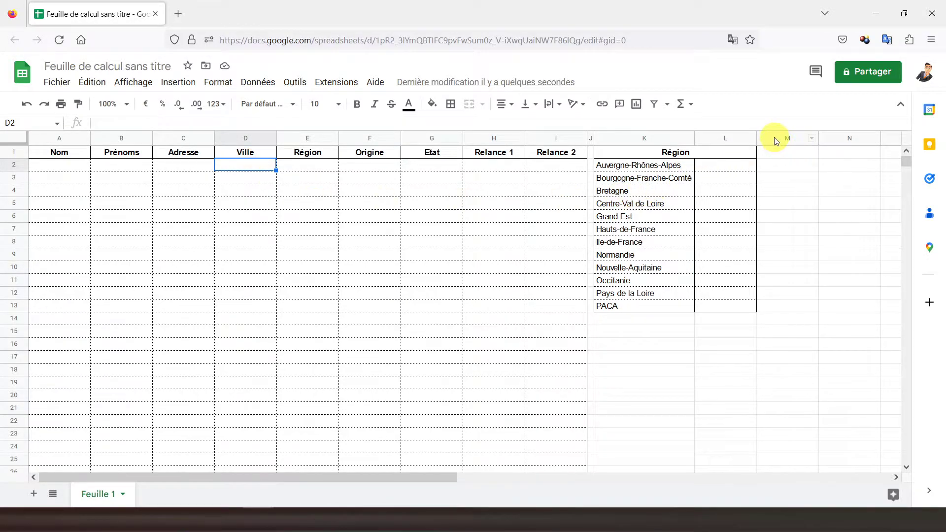
- Insert a dropdown in the Région column cells E2:E1000, using the criterion Menu déroulant (depuis une plage)
left_click(319, 167)
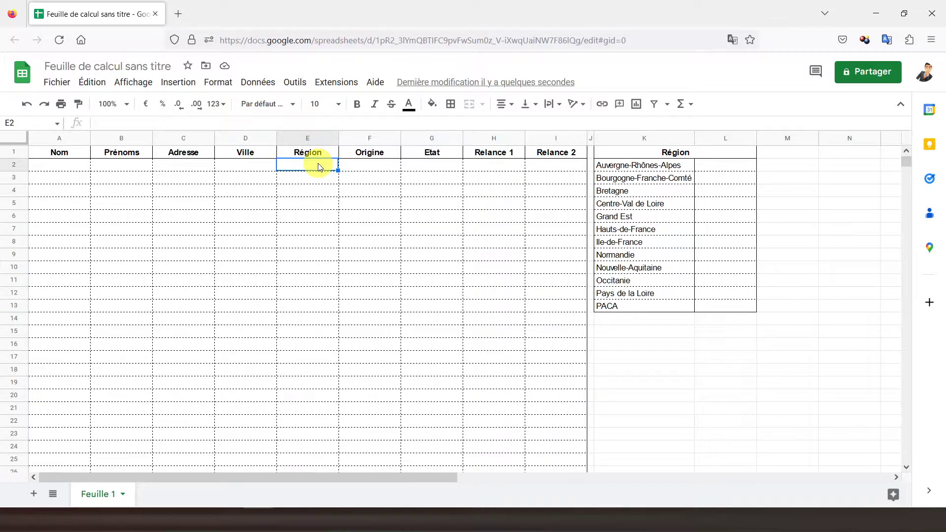
key("ctrl+shift+Down")
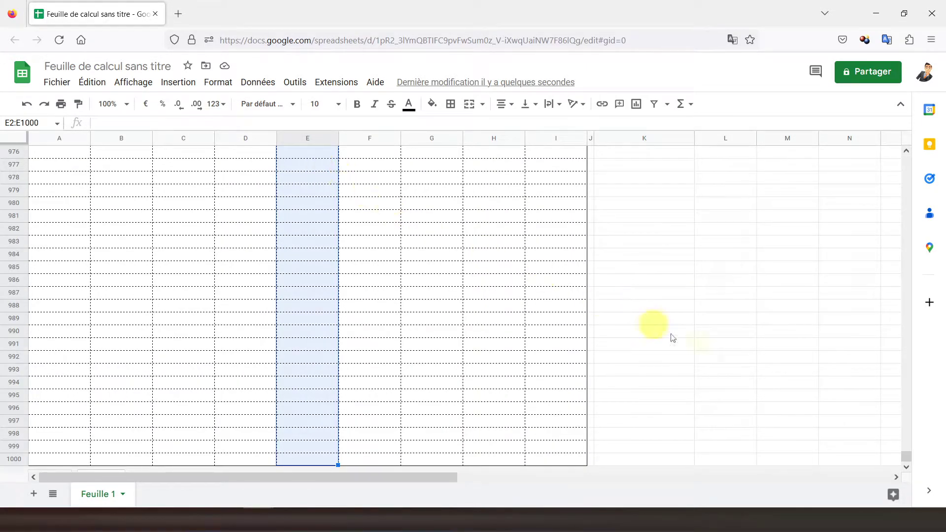
left_click_drag(904, 453, 884, 129)
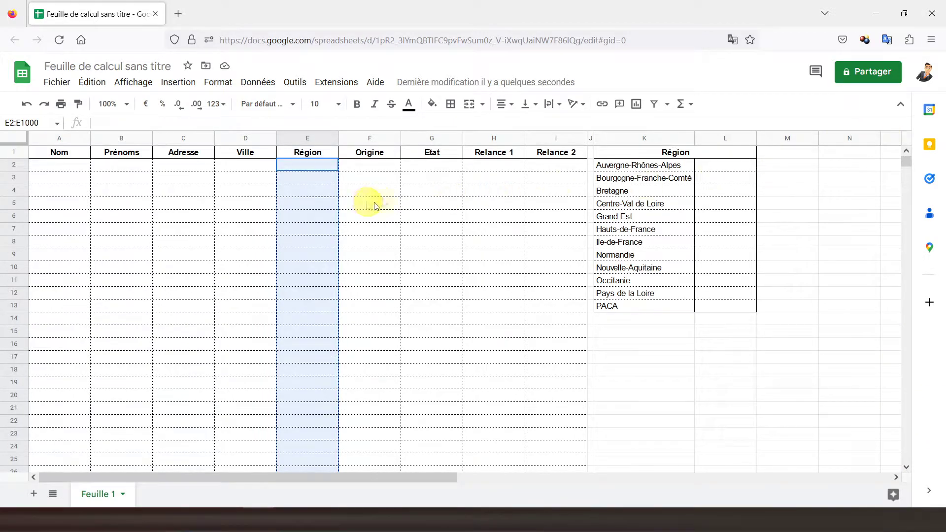
left_click(182, 92)
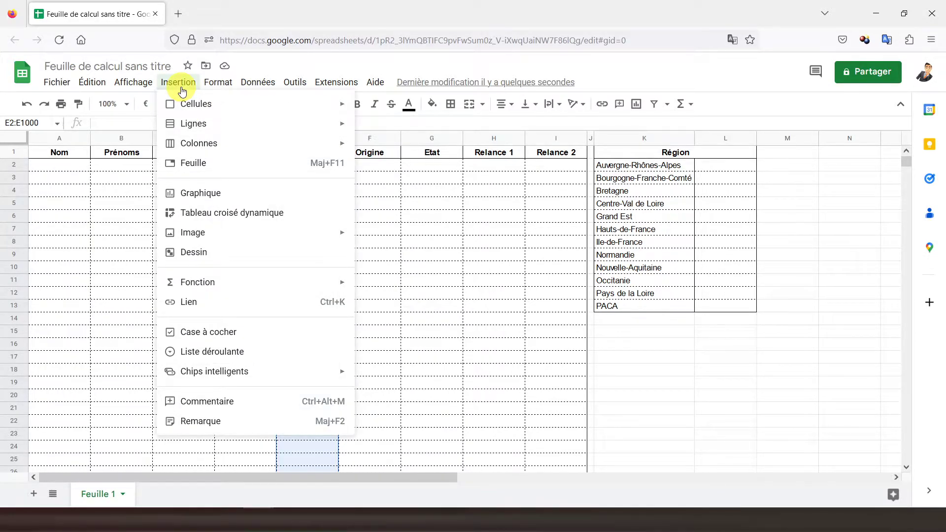
left_click(213, 353)
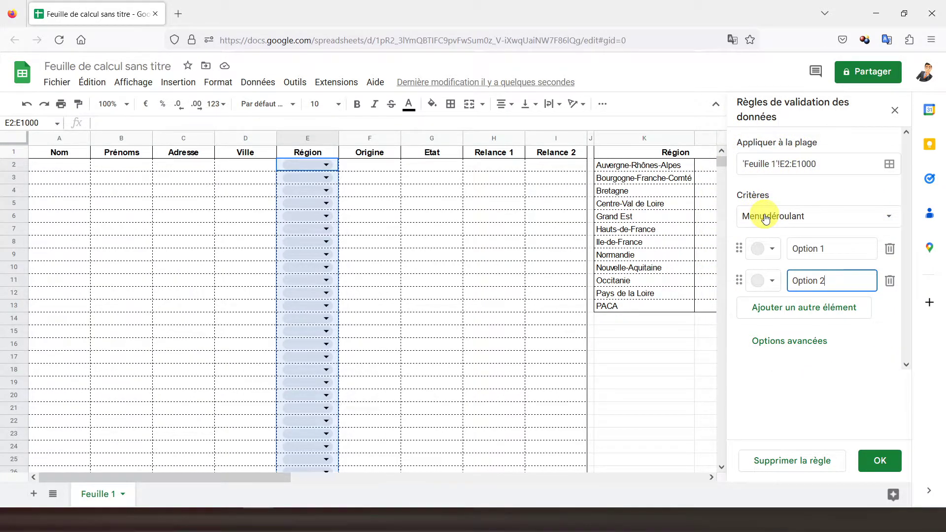
left_click(890, 222)
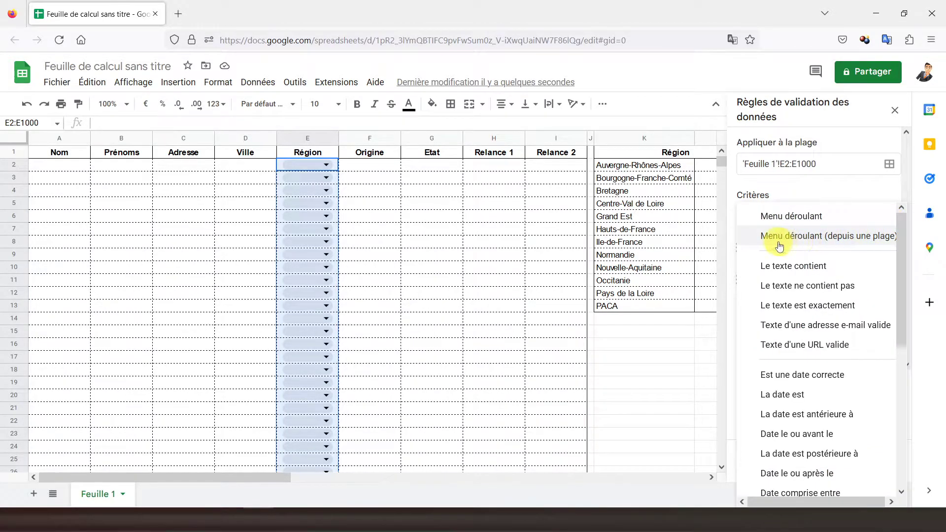
left_click(831, 237)
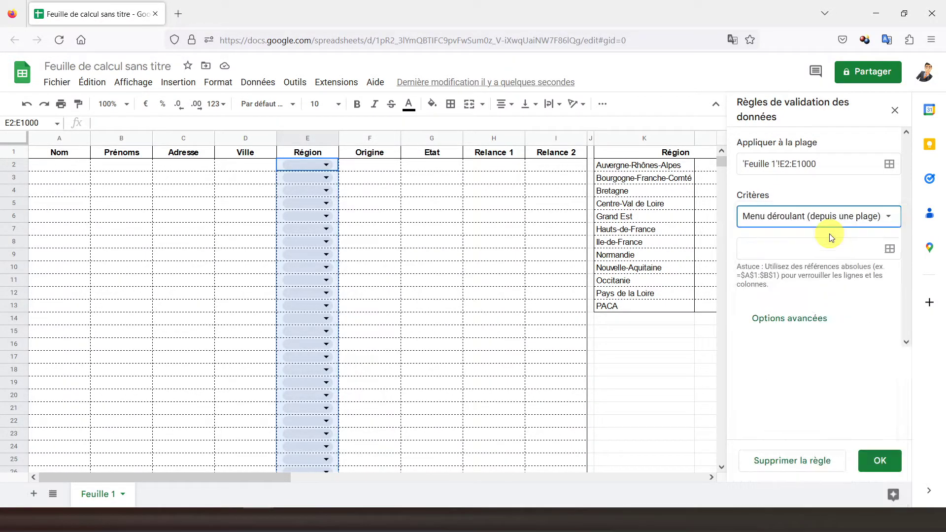
- Set the source range of the Région dropdown to 'Feuille 1'!K2:K13
left_click(789, 253)
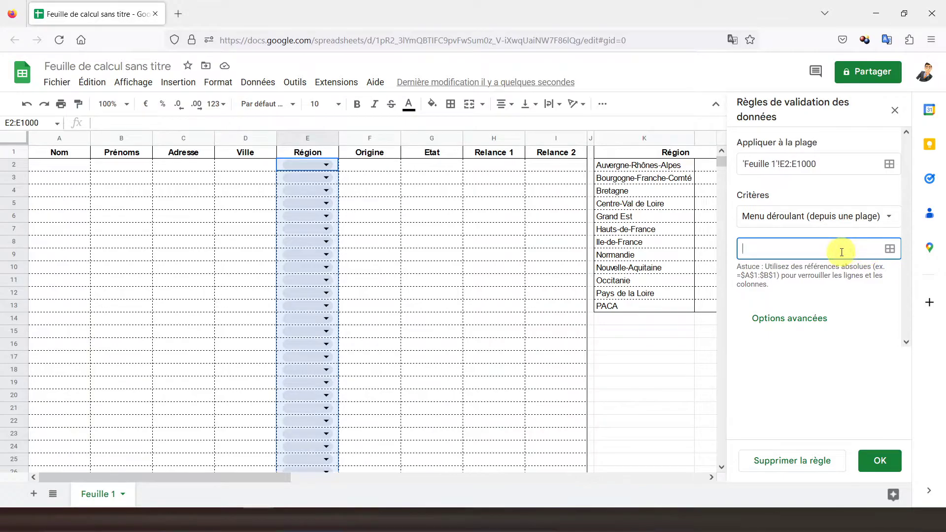
left_click(890, 251)
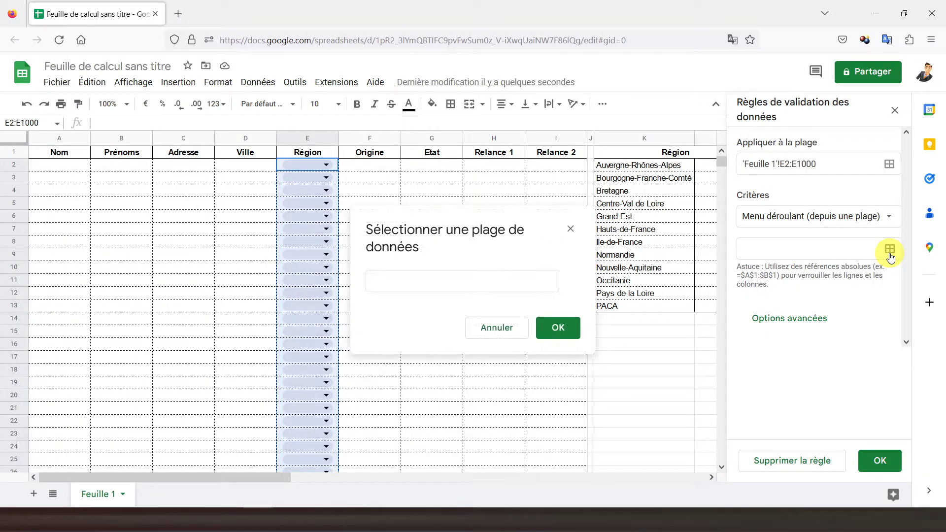
left_click(418, 279)
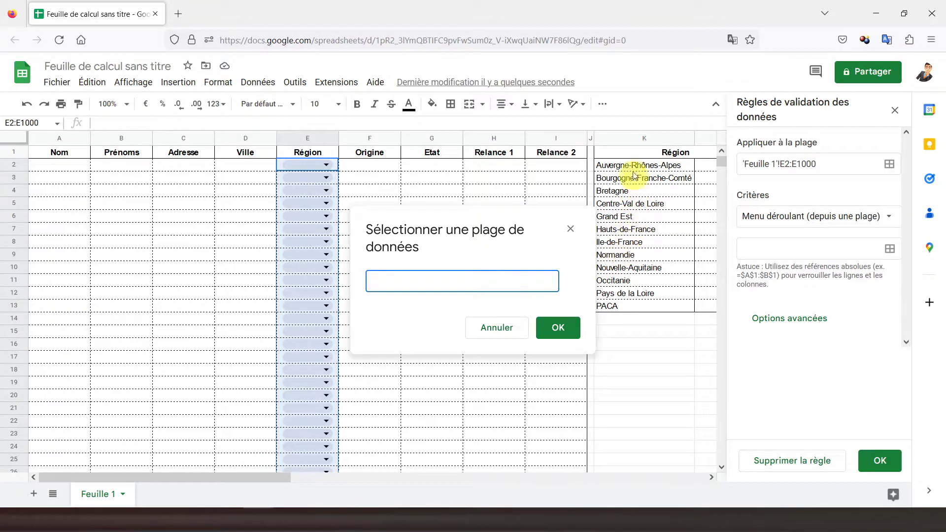
left_click_drag(628, 170, 633, 306)
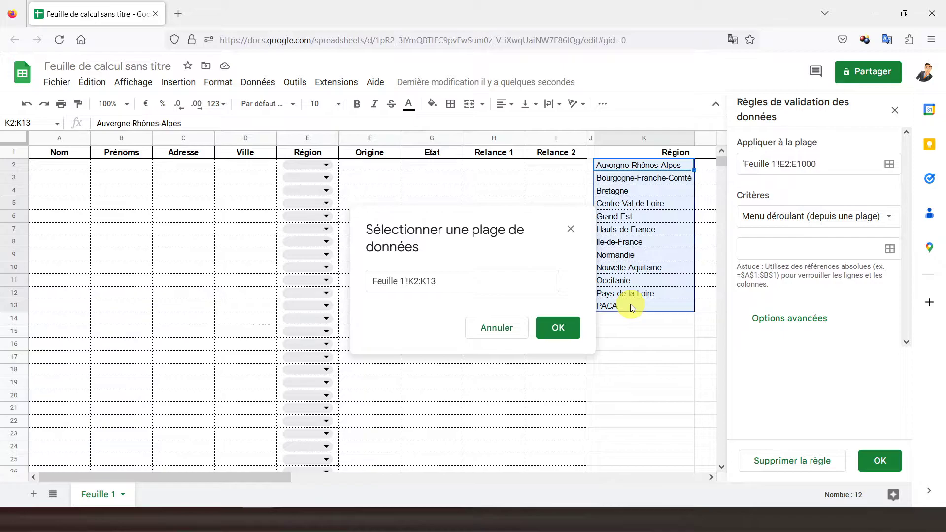
left_click(558, 327)
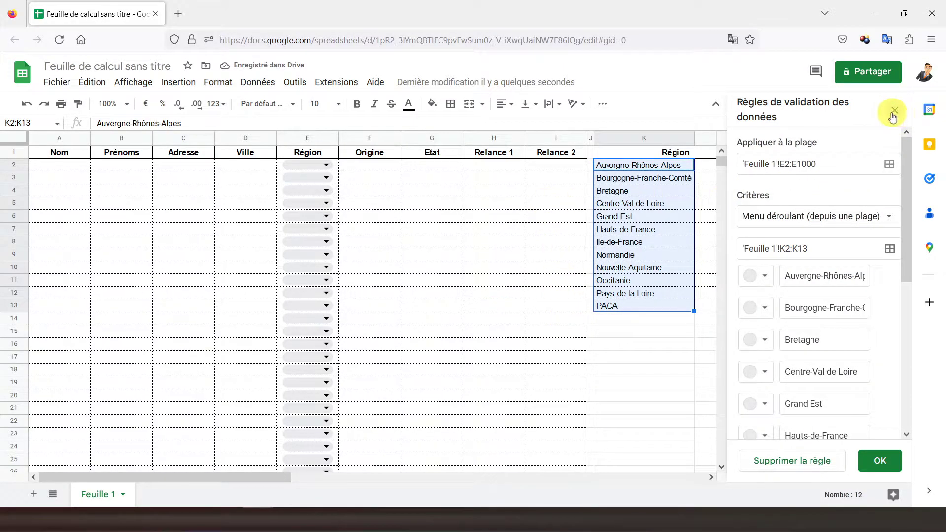
- Close the data validation rules and check the options offered by the Région dropdown in cell E3
left_click(894, 113)
left_click(375, 192)
left_click(324, 176)
left_click(325, 177)
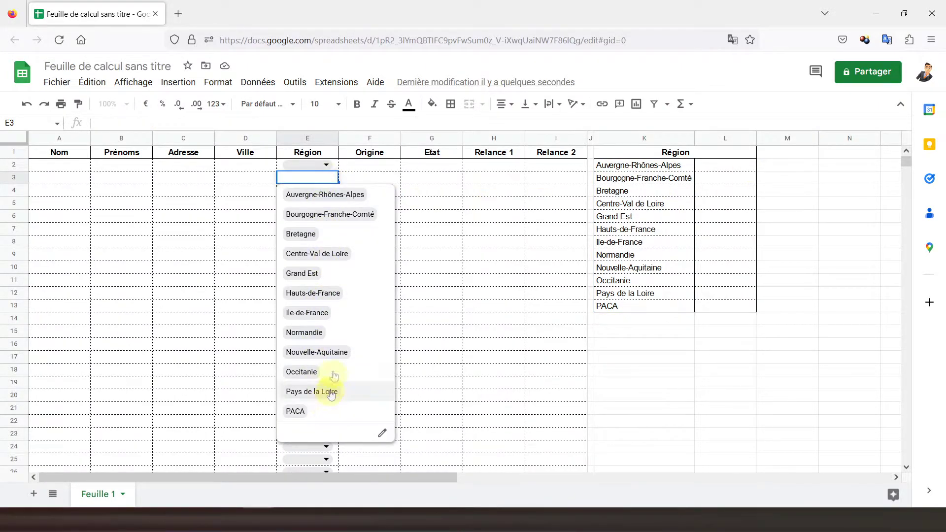
left_click(431, 190)
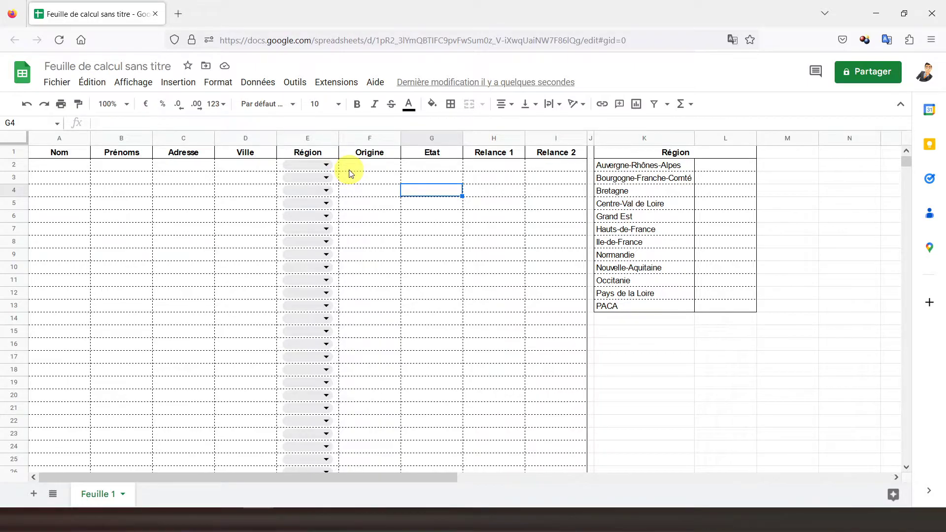
- Choose test regions in the Région dropdowns: Bretagne in E2, Grand Est in E3, Normandie in E4 and PACA in E5
left_click(326, 164)
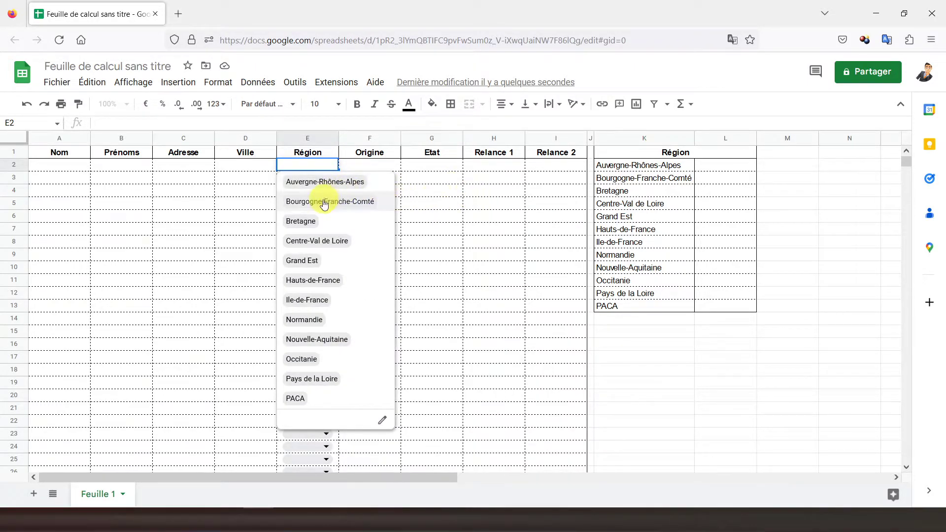
left_click(314, 219)
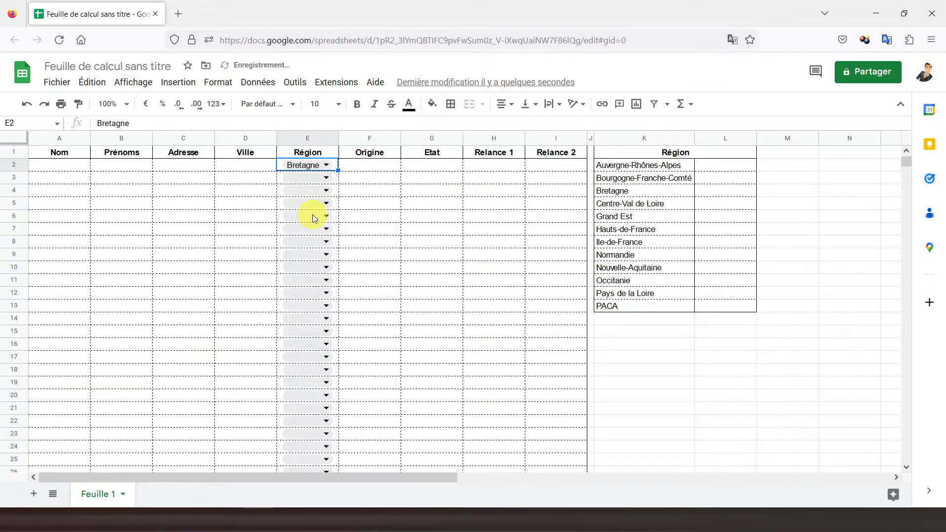
left_click(326, 177)
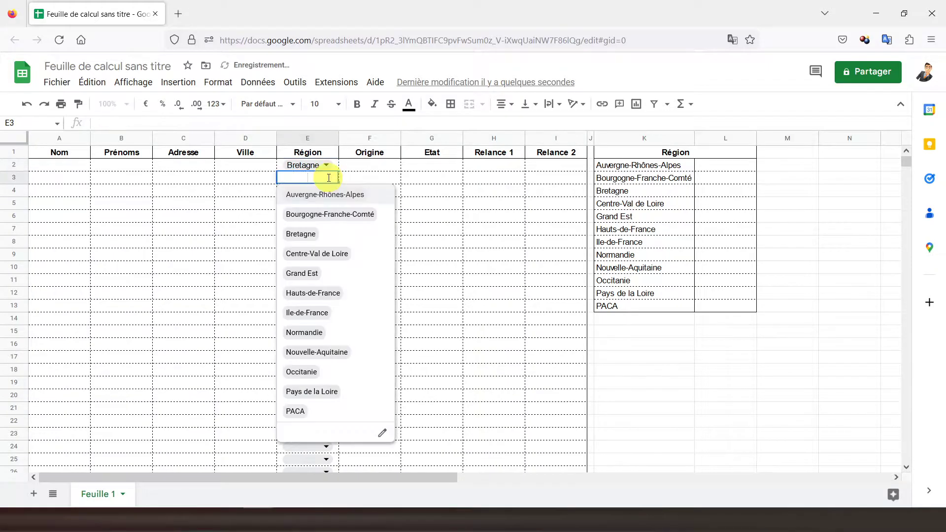
left_click(313, 273)
left_click(325, 192)
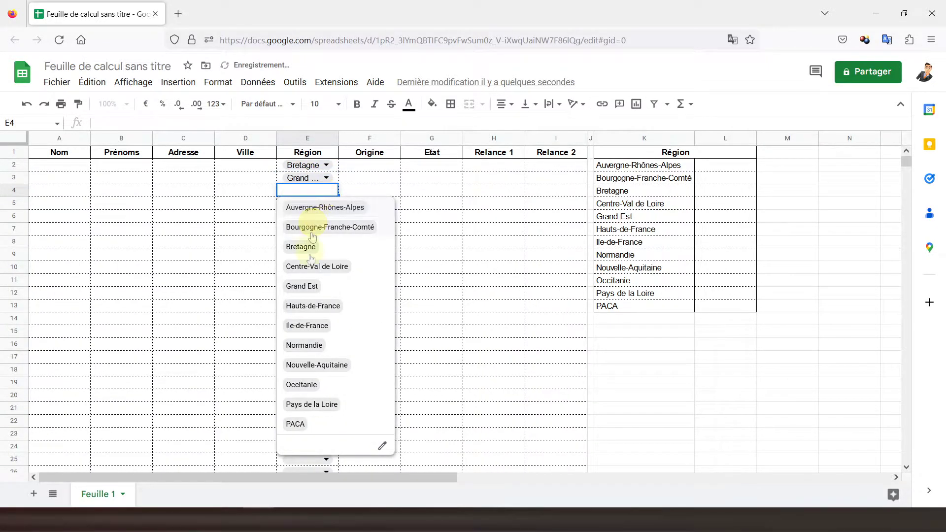
left_click(312, 347)
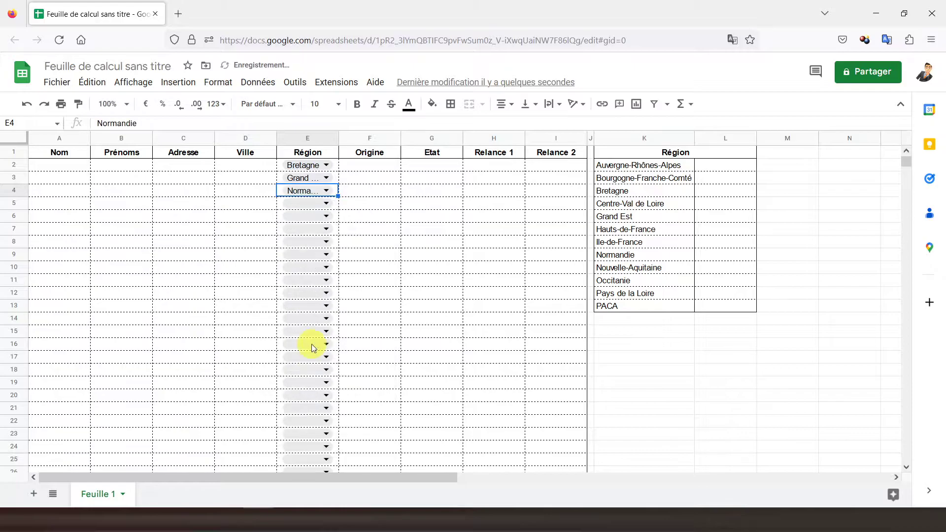
left_click(324, 204)
left_click(296, 437)
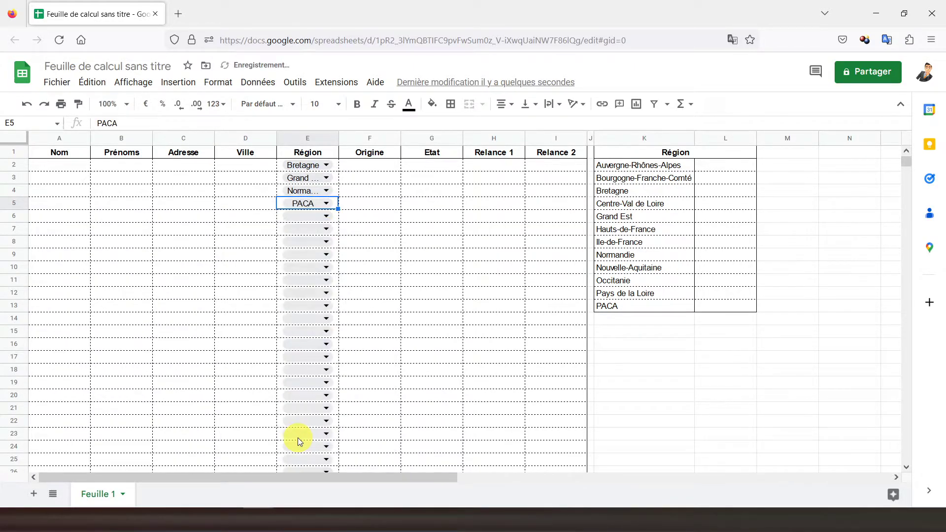
- Enter the formula =NB.SI(E2:E1000;K2) in cell L2 to count the contacts in the first region
left_click(719, 166)
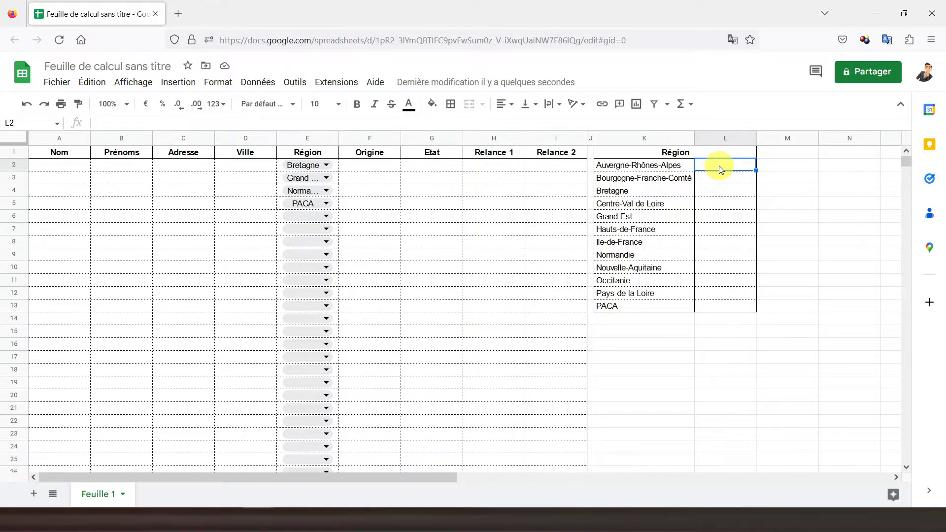
type("=n")
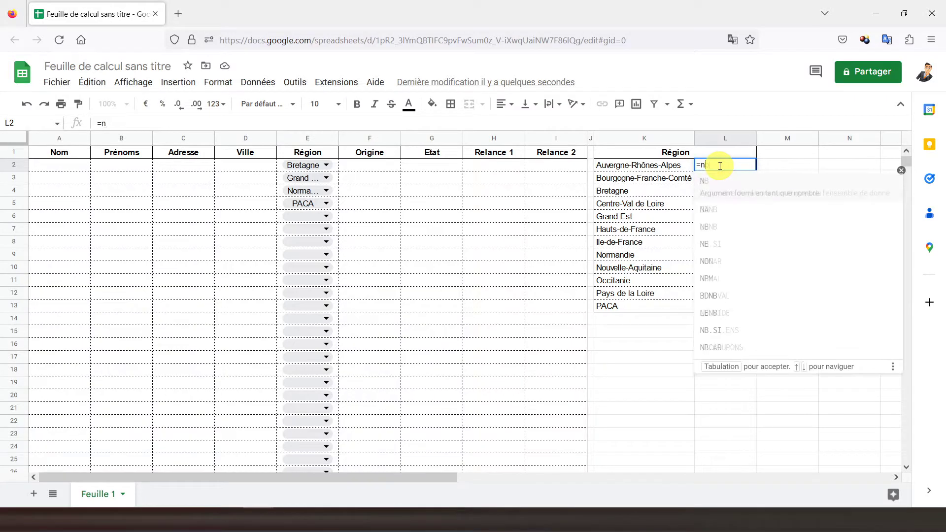
type("b.")
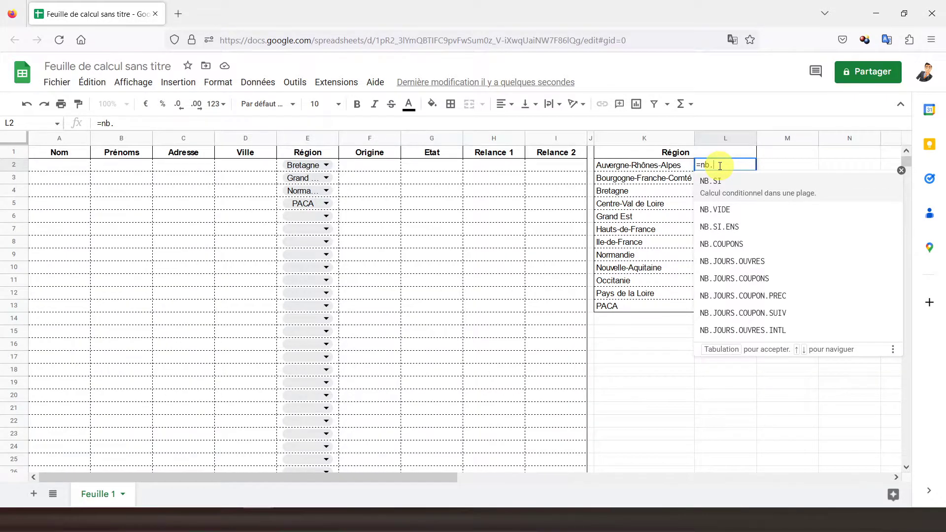
type("si(")
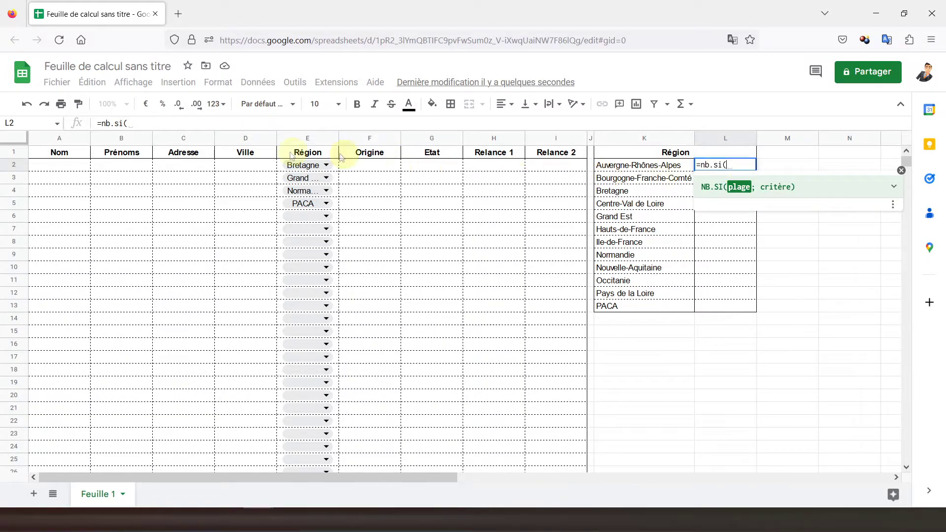
left_click(282, 165)
left_click_drag(283, 164, 284, 177)
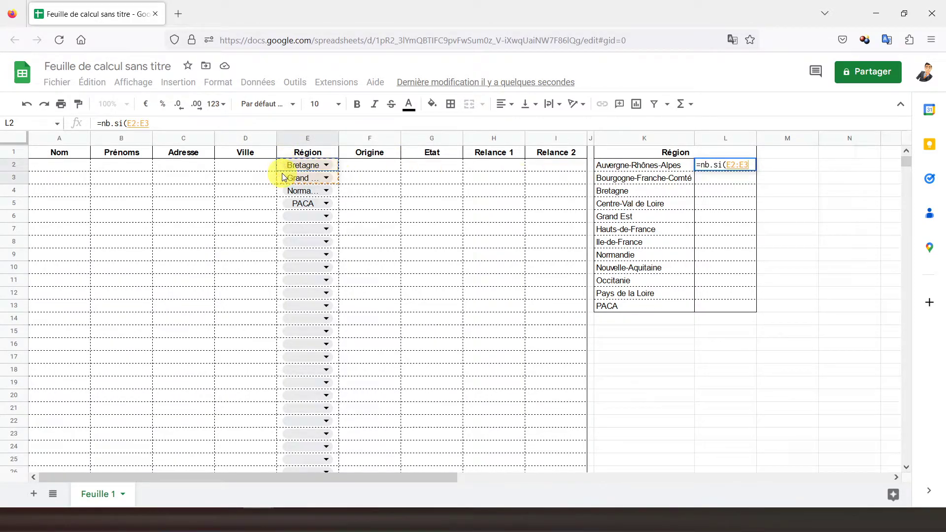
left_click(170, 124)
key("BackSpace")
type("1000")
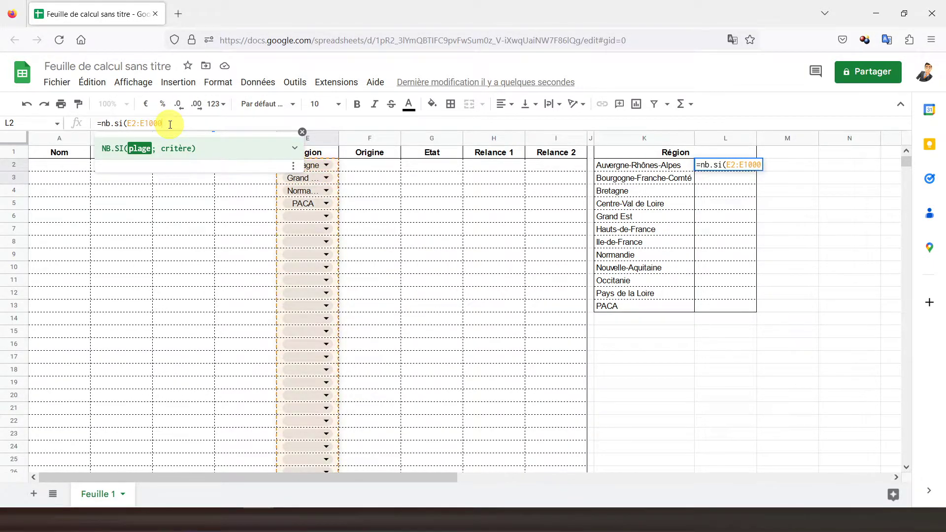
type(";")
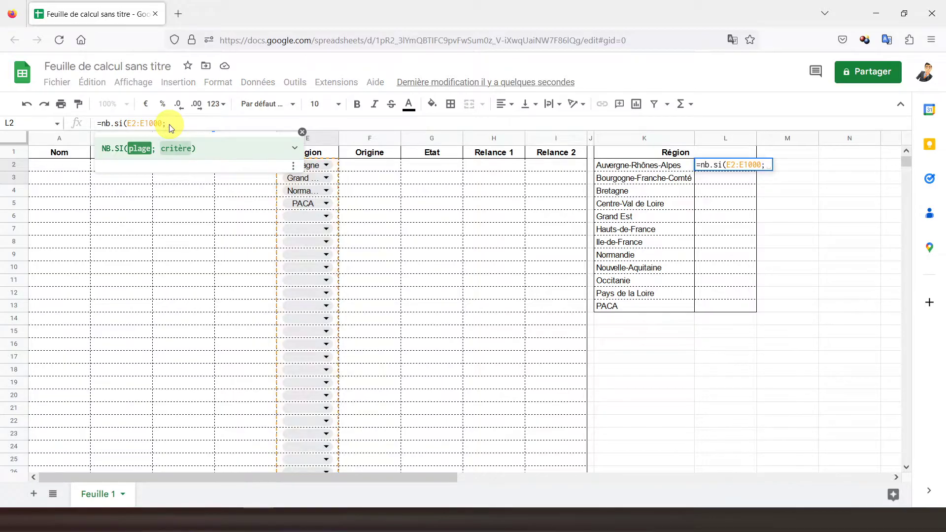
left_click(625, 169)
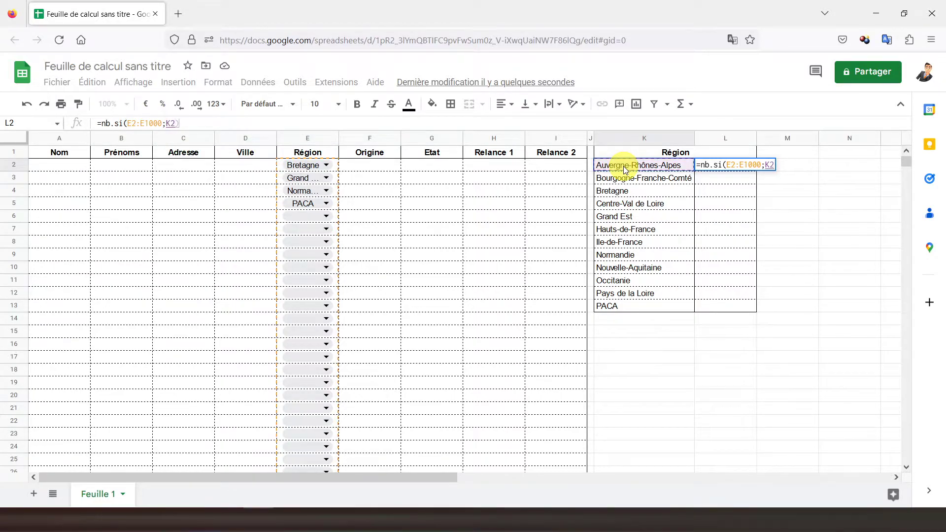
key("Return")
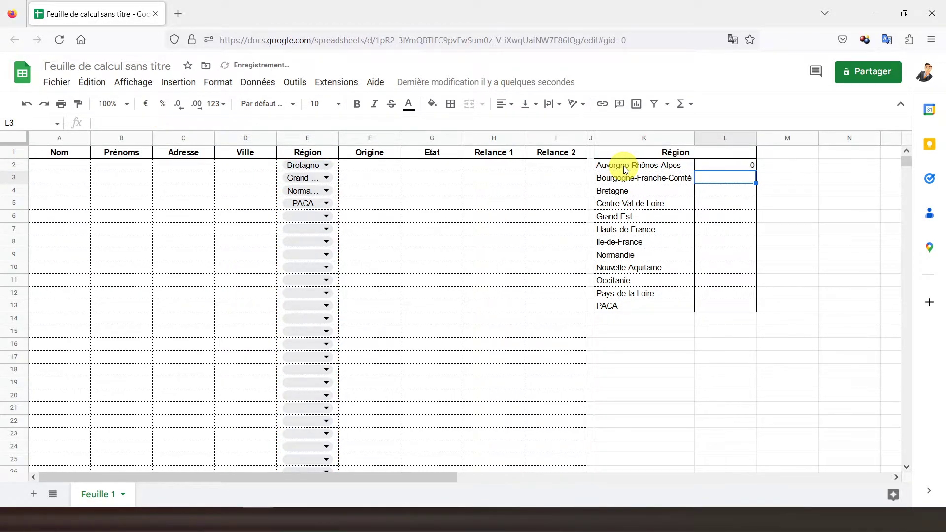
- Test the count formula in L2 by choosing Auvergne-Rhônes-Alpes in the Région dropdown of cell E6
left_click(719, 165)
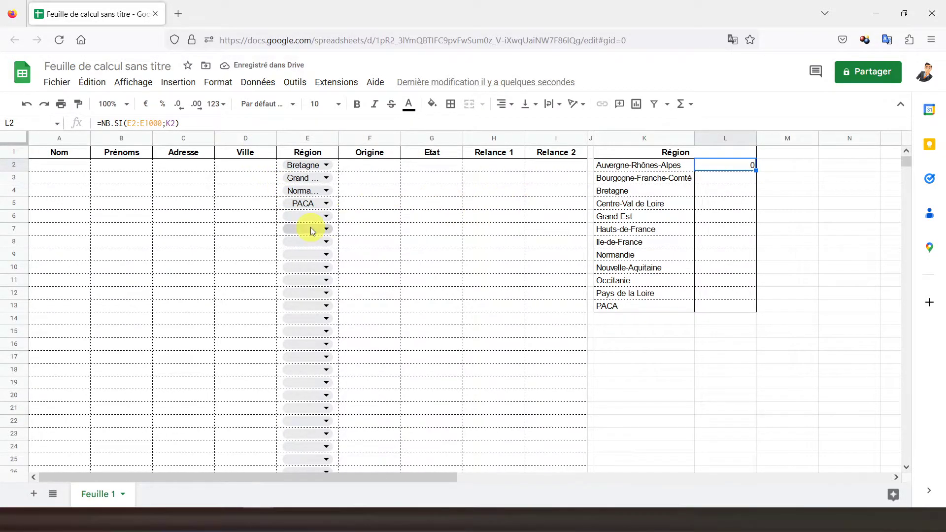
left_click(326, 215)
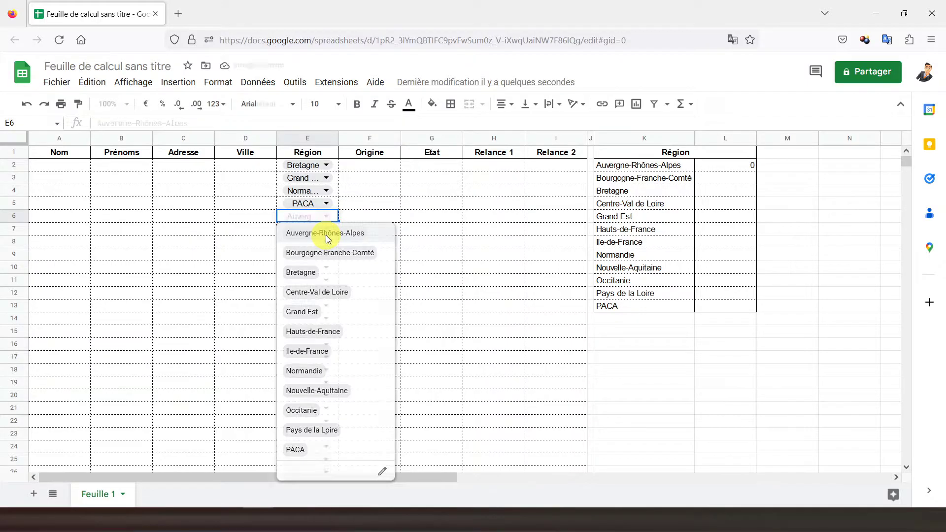
left_click(326, 233)
- Centre the region count cells L2:L13 horizontally and make them bold
left_click(733, 166)
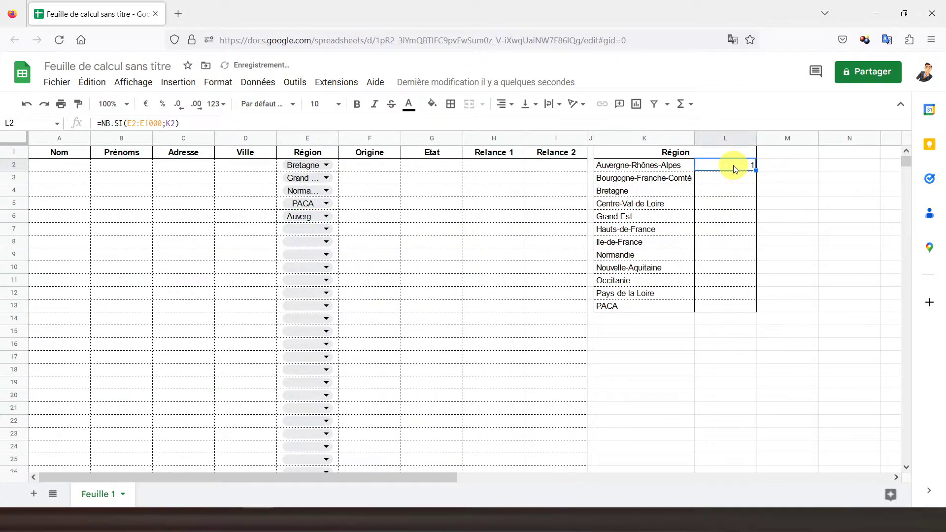
left_click_drag(733, 167, 709, 314)
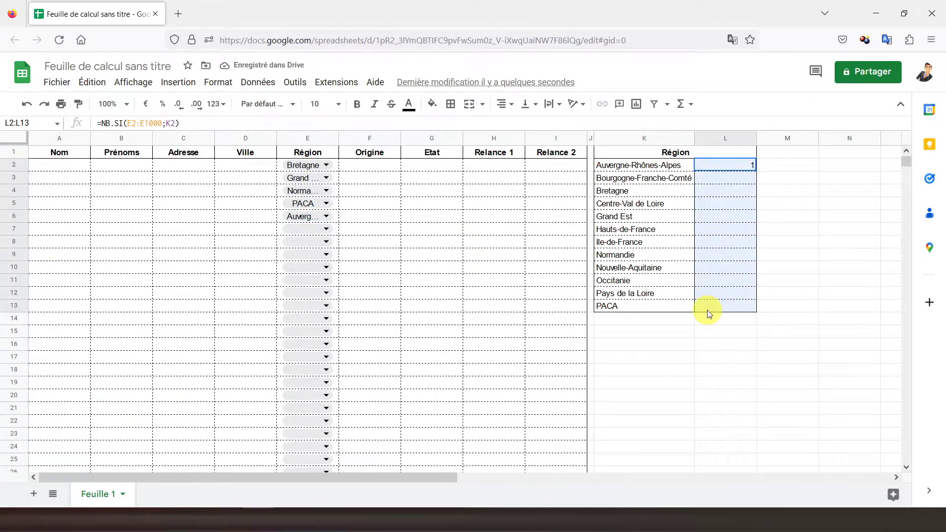
left_click(512, 106)
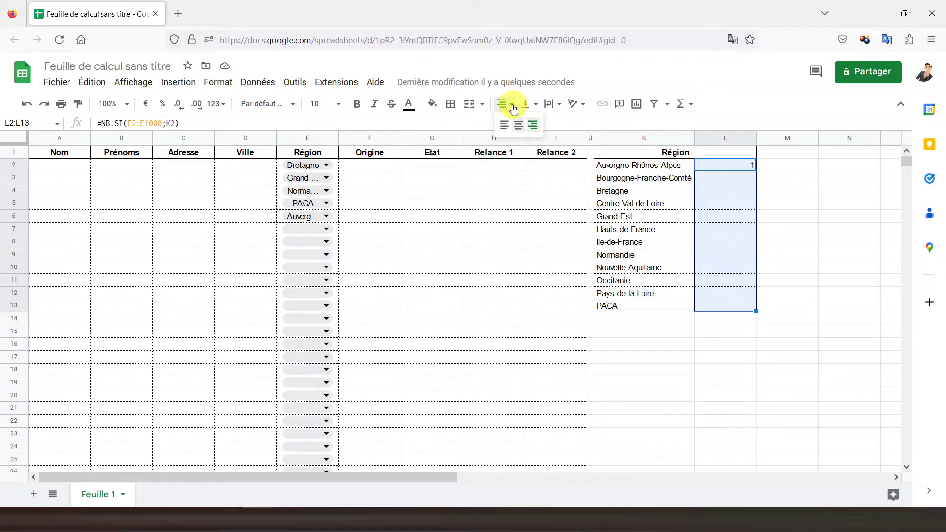
left_click(518, 124)
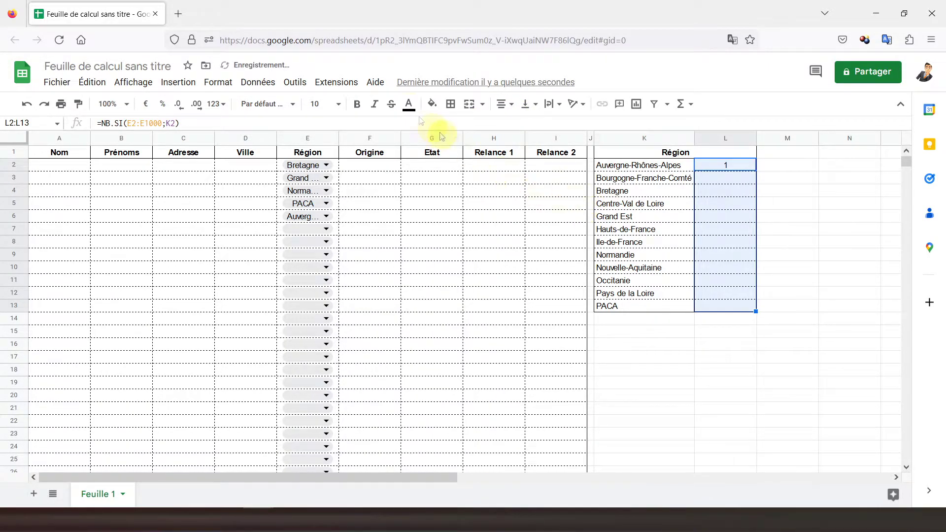
left_click(356, 105)
- Make the counted range absolute as $E$2:$E$1000 in L2's formula and accept the suggested autofill down to L13
left_click(714, 163)
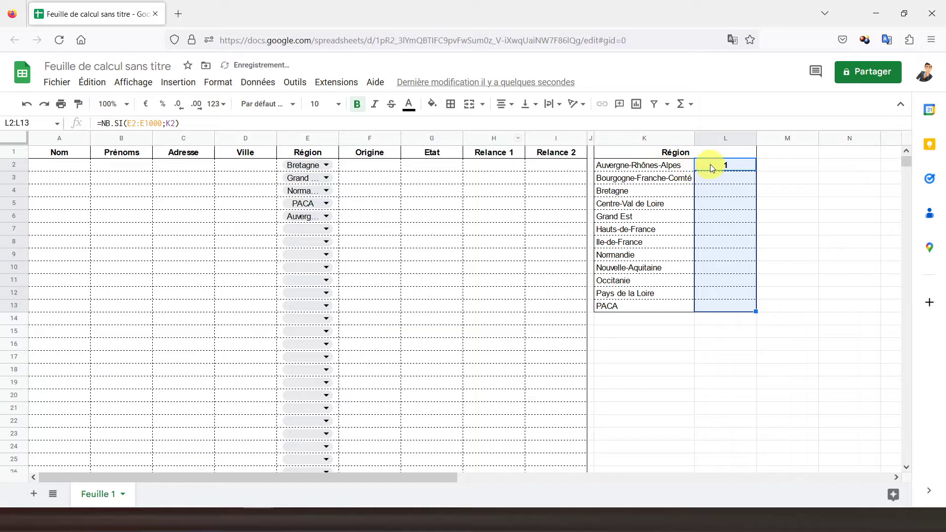
left_click(134, 124)
key("F4")
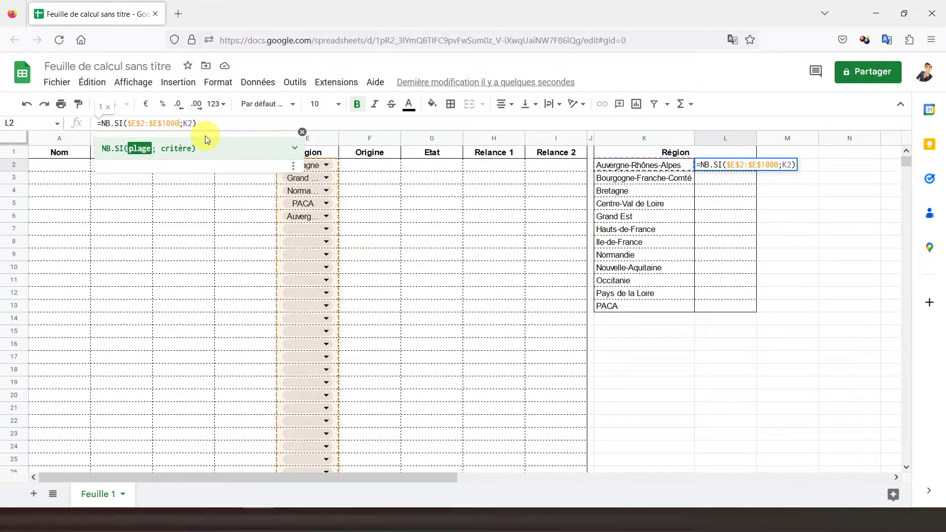
key("Return")
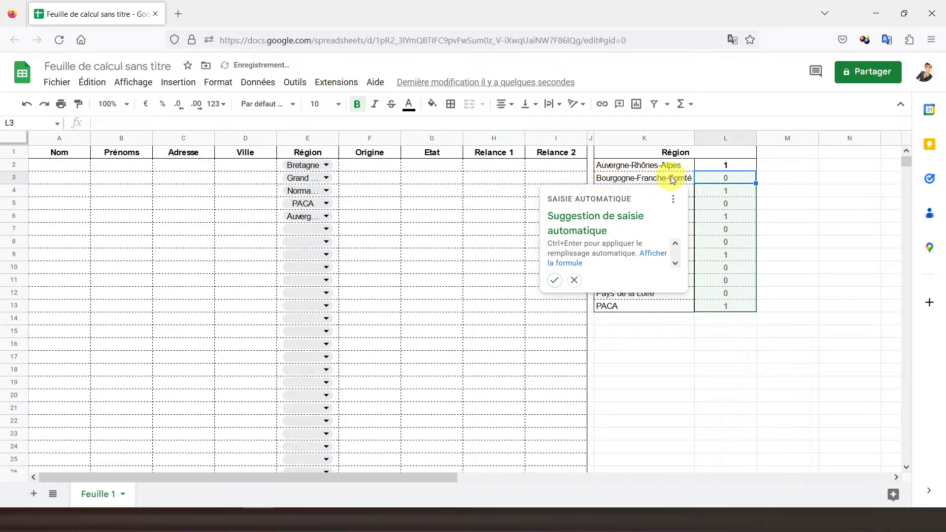
left_click(555, 280)
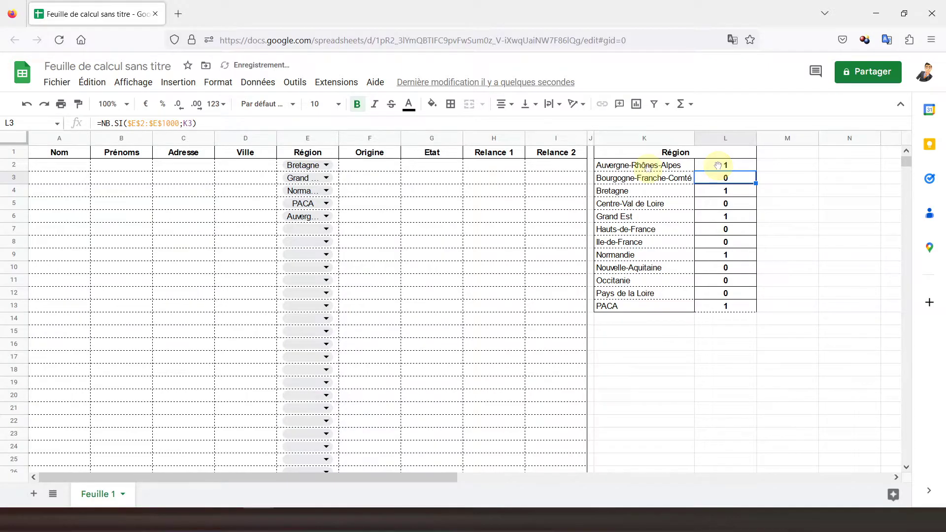
- Copy the formatting of the region names K2:K13 onto the count cells L2:L13
left_click(629, 168)
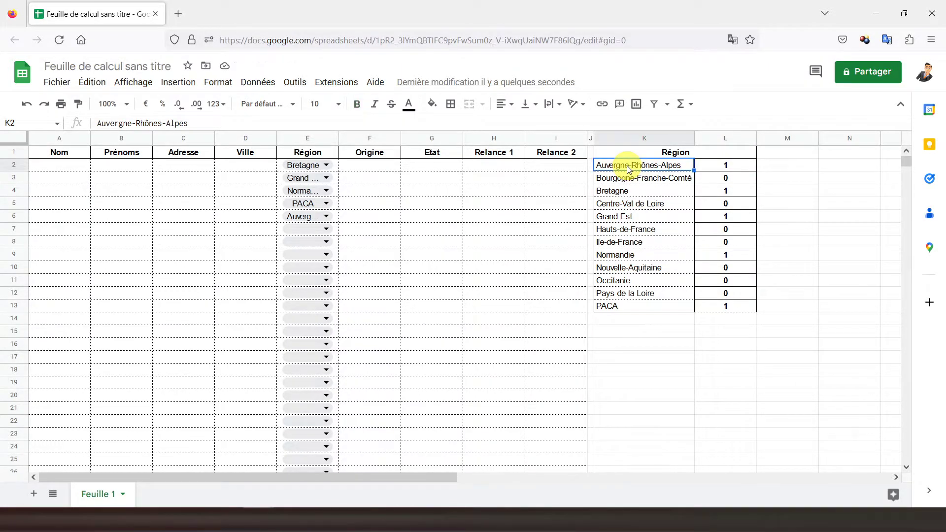
left_click_drag(622, 166, 620, 308)
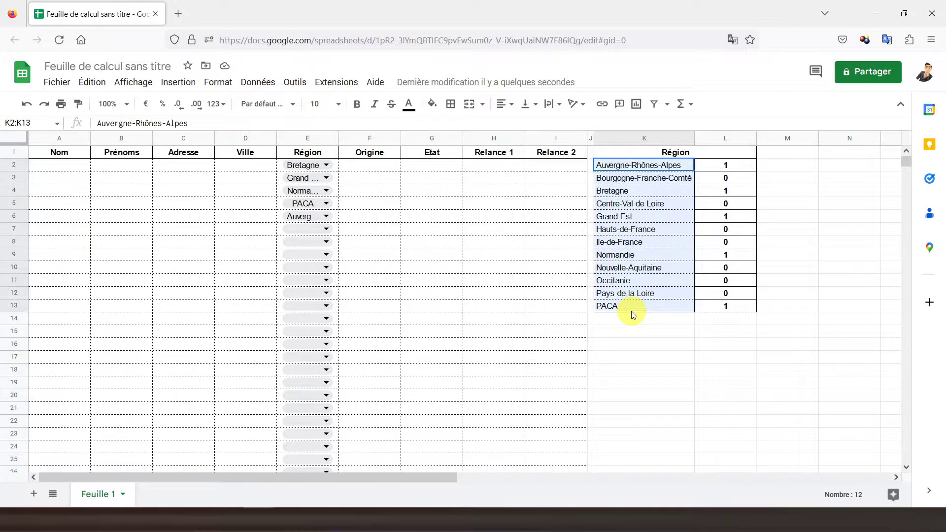
left_click(78, 104)
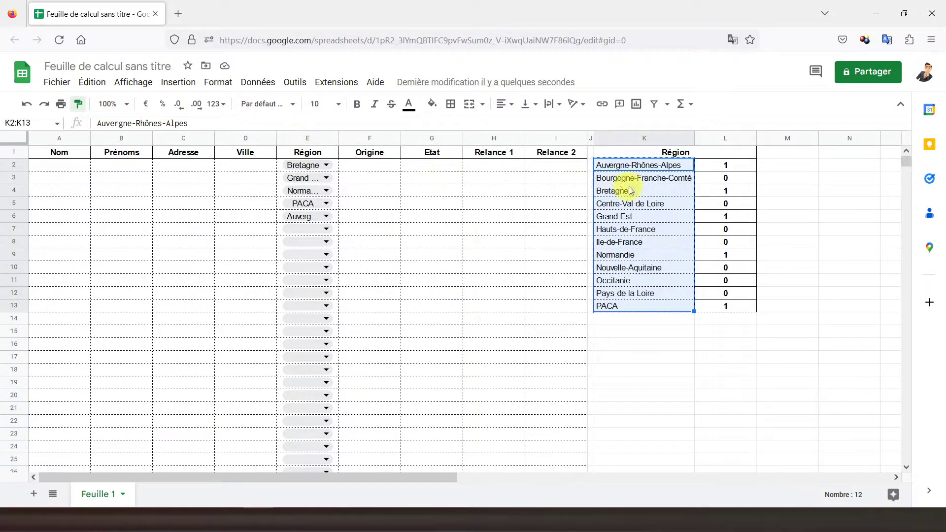
left_click(725, 170)
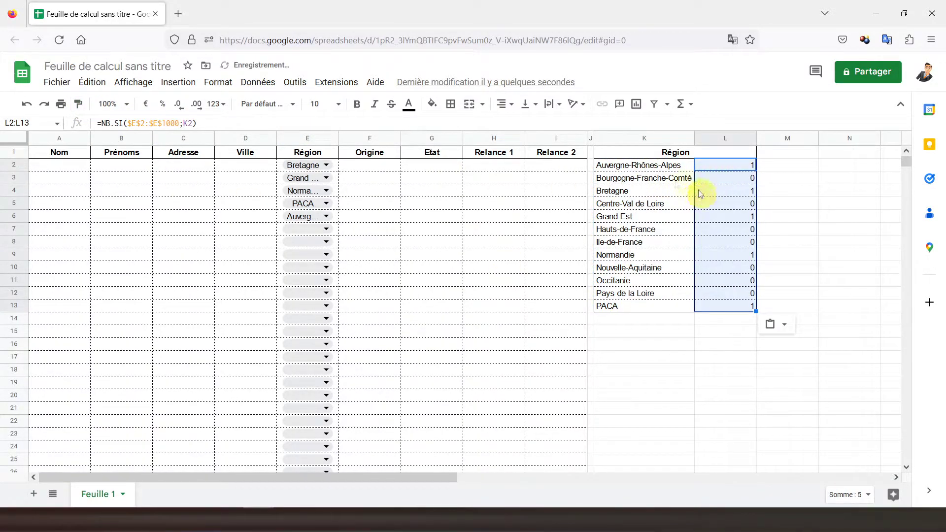
- Apply centre alignment and bold to the counts in L2:L13
left_click(505, 104)
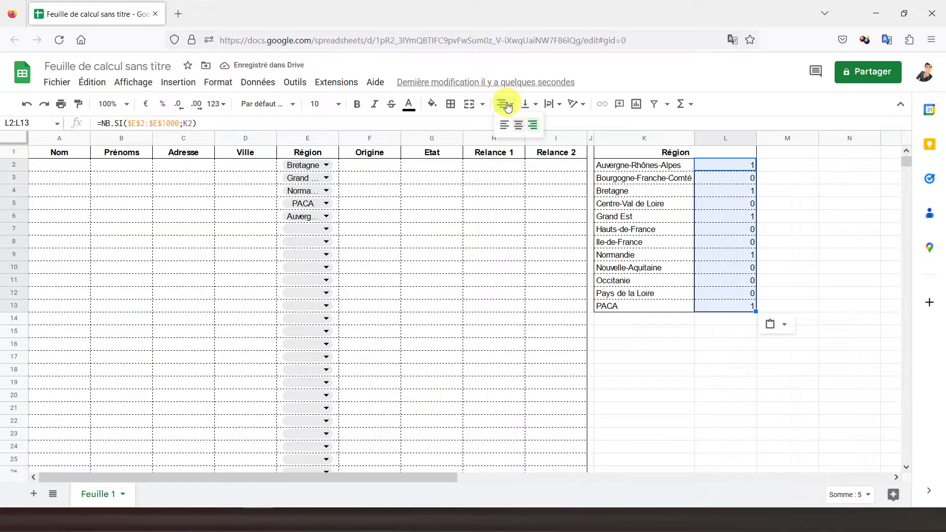
left_click(519, 129)
left_click(357, 104)
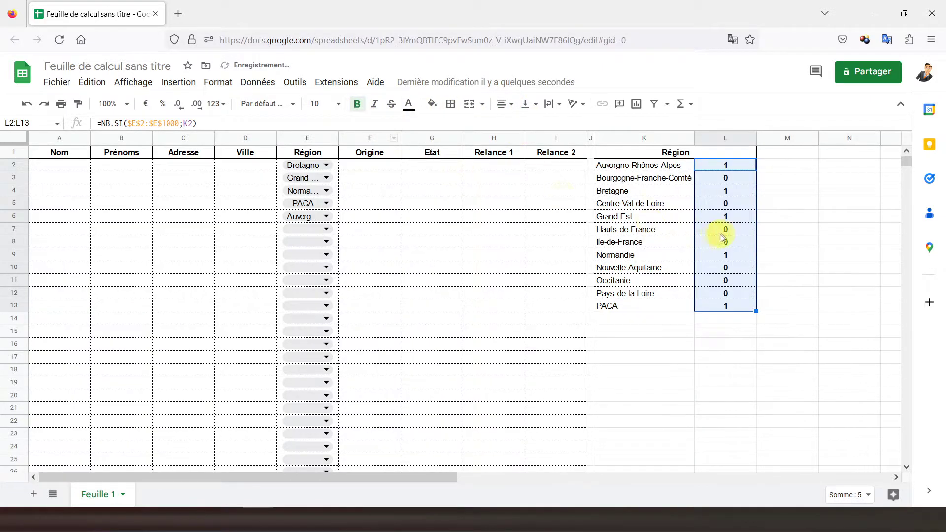
left_click(729, 206)
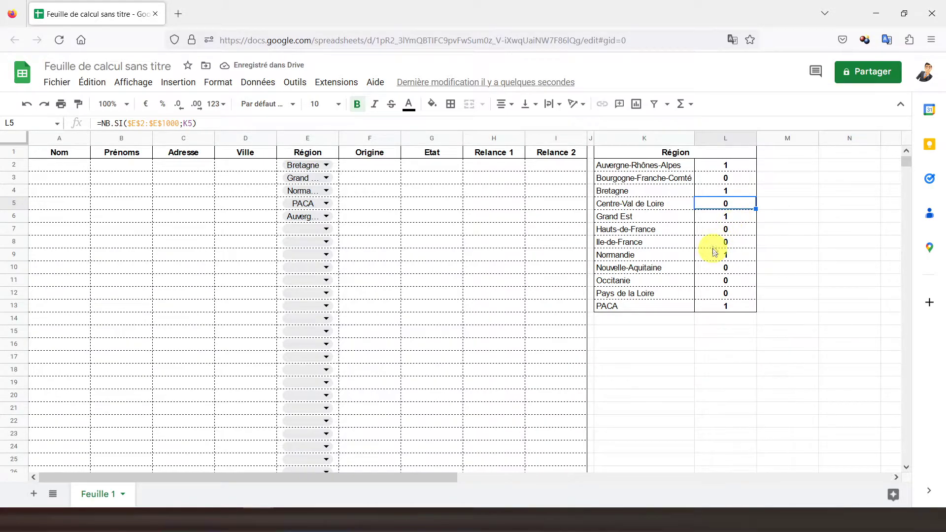
- Narrow column M to a thin spacer column between the region count table and column N
left_click(775, 141)
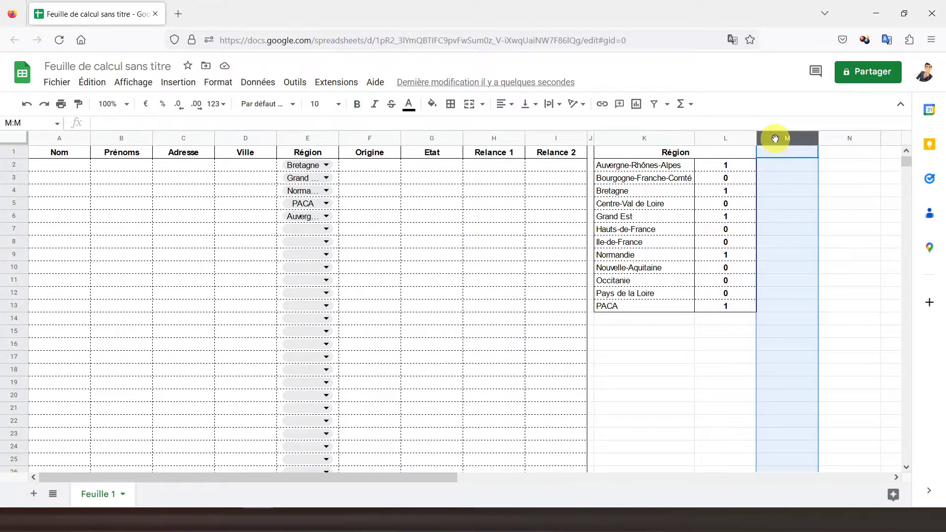
right_click(775, 139)
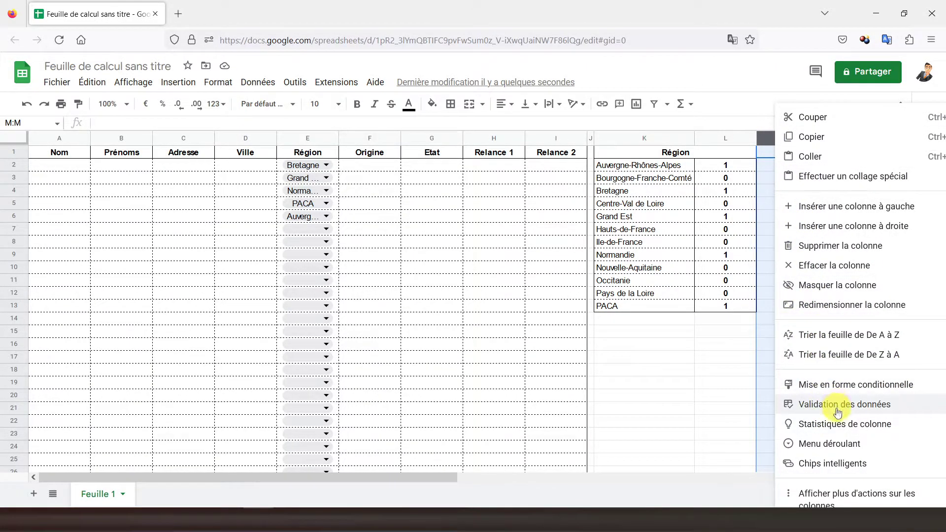
left_click(833, 305)
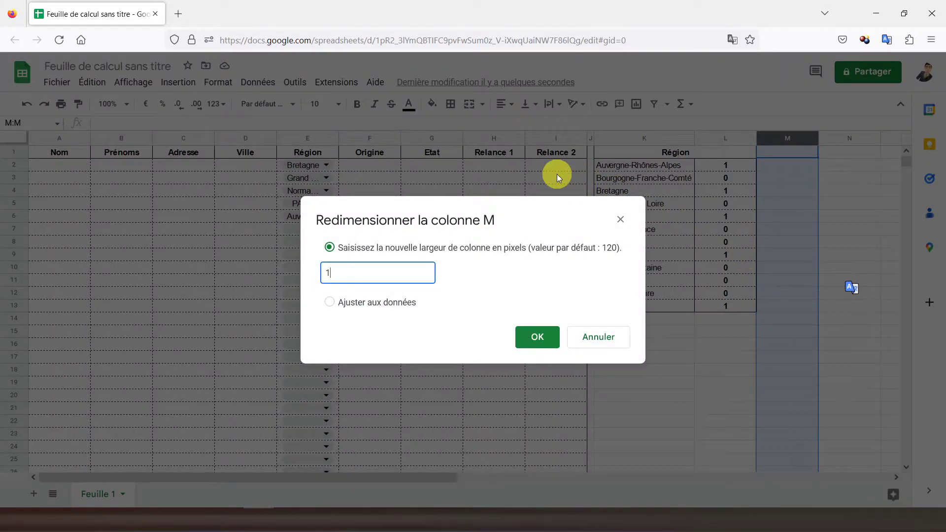
key("Return")
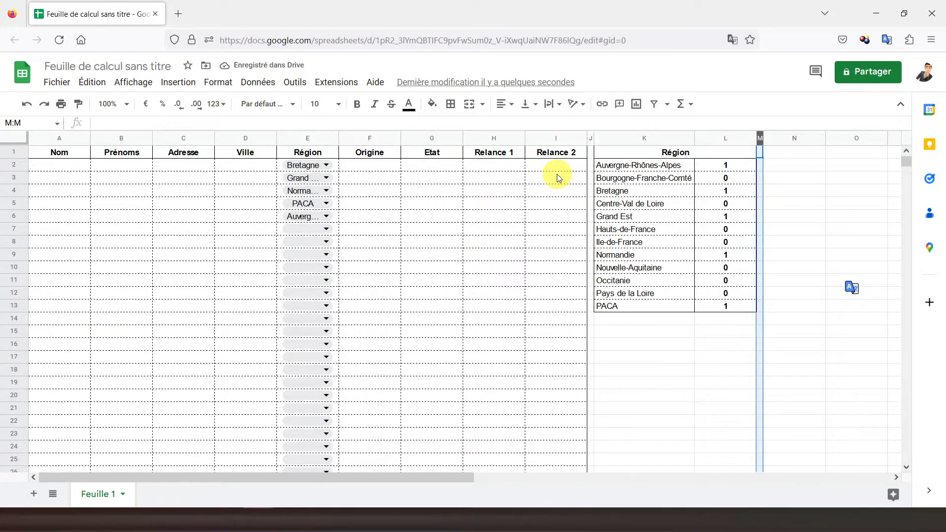
- Enter the heading Etat in N1 and list acquis, à relancer and abandon below it in N2:N4
left_click(788, 156)
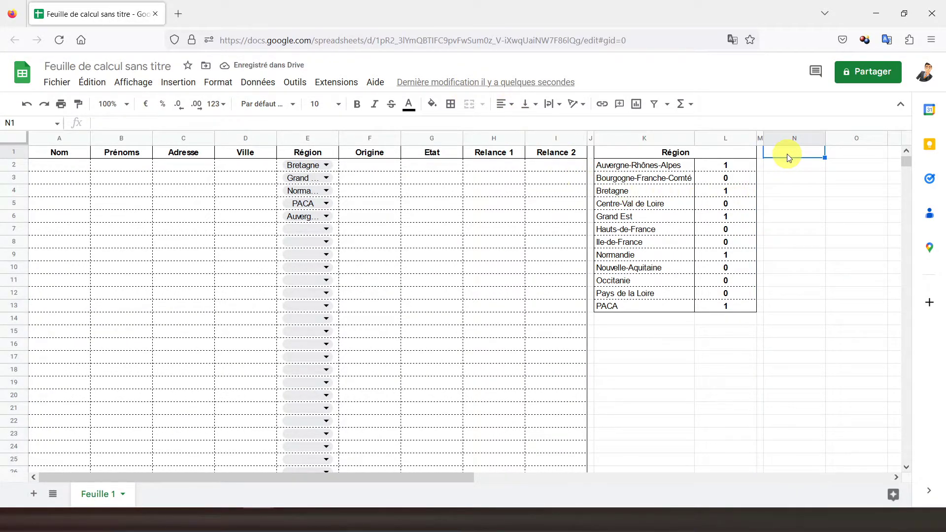
type("Etat")
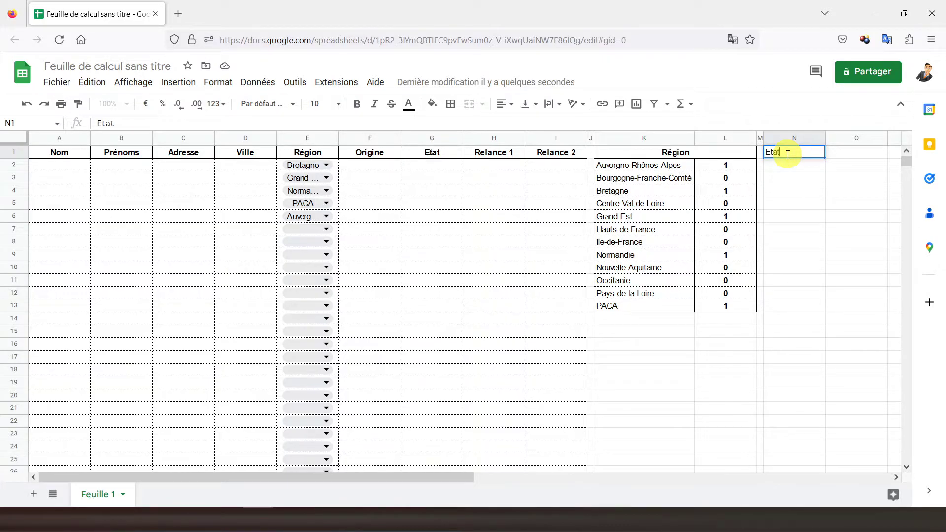
key("Return")
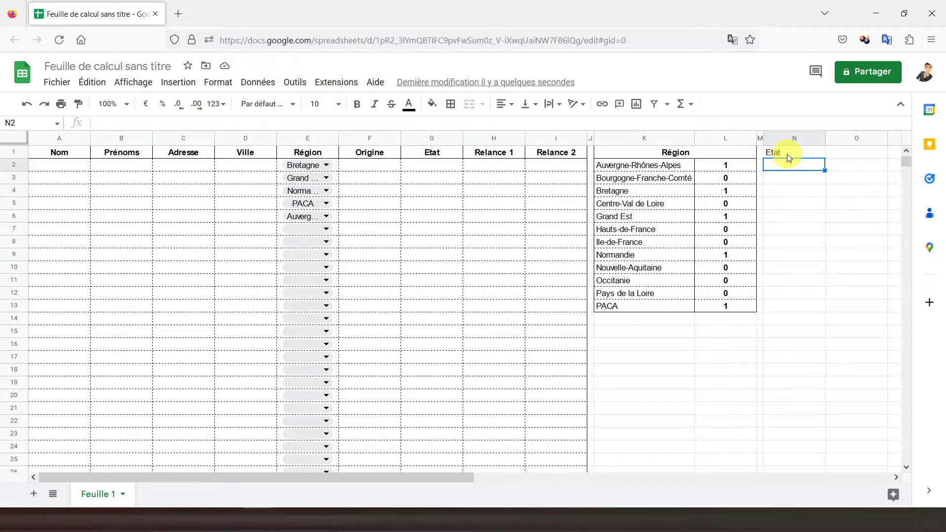
type("acquis")
key("Return")
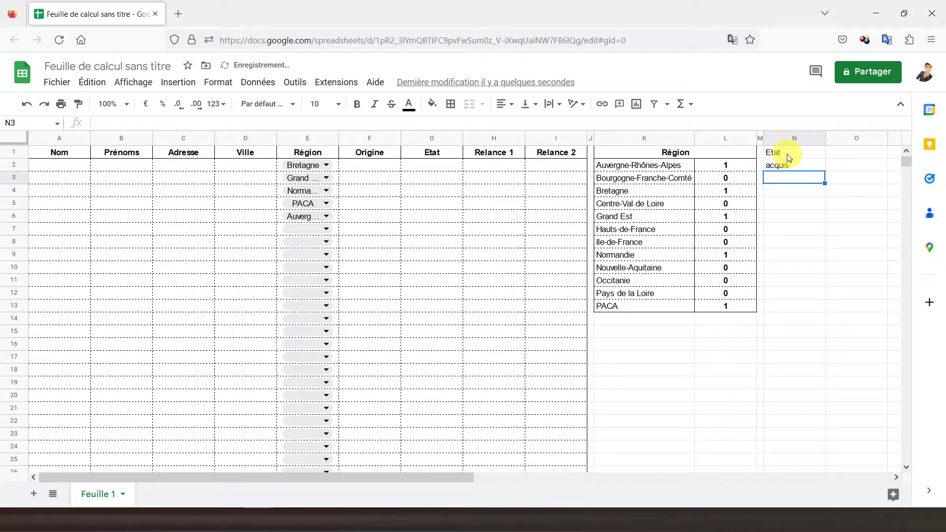
type("à relancer")
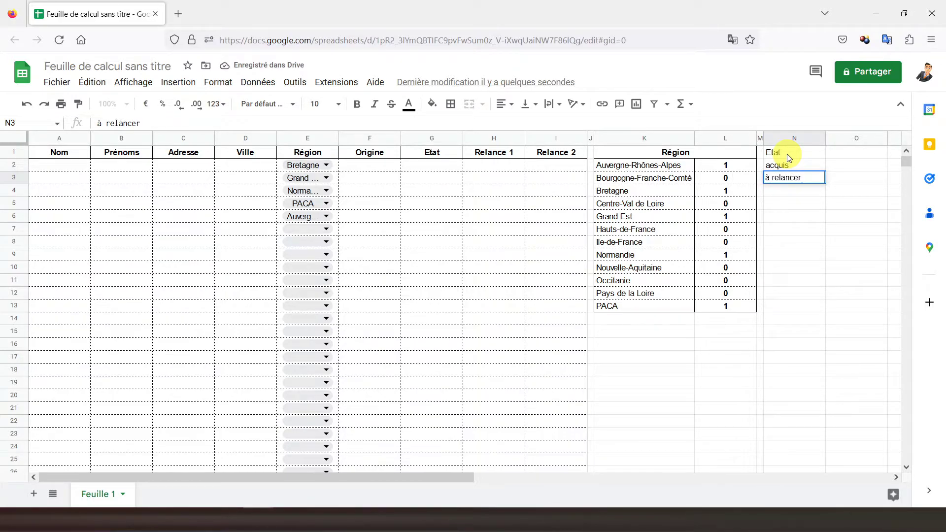
key("Return")
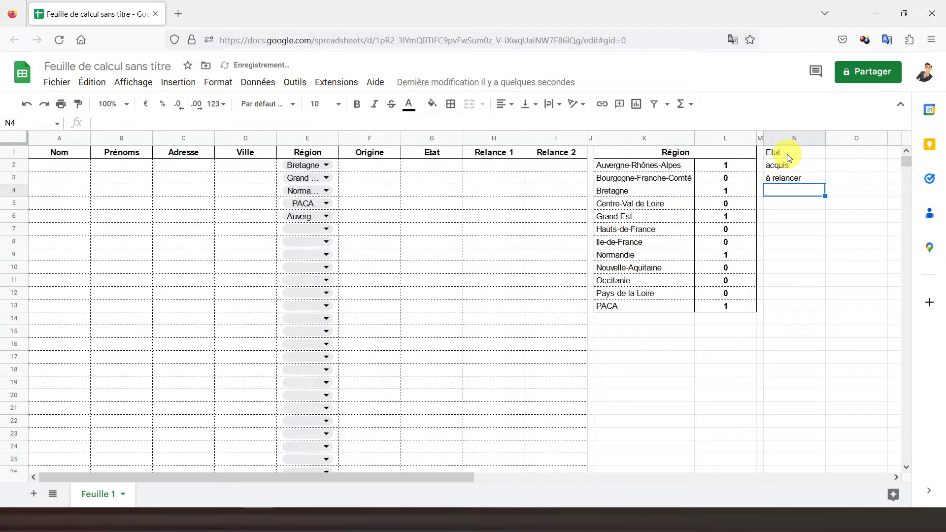
type("abandon")
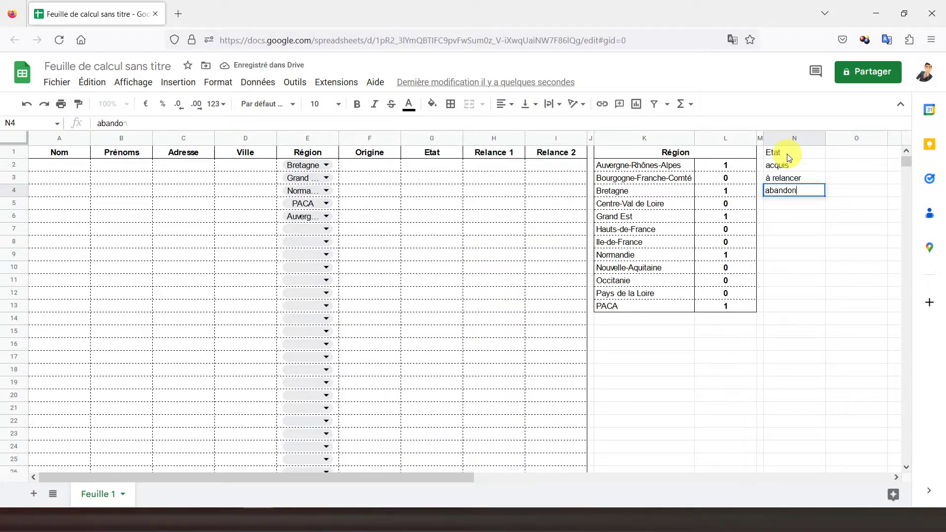
key("Return")
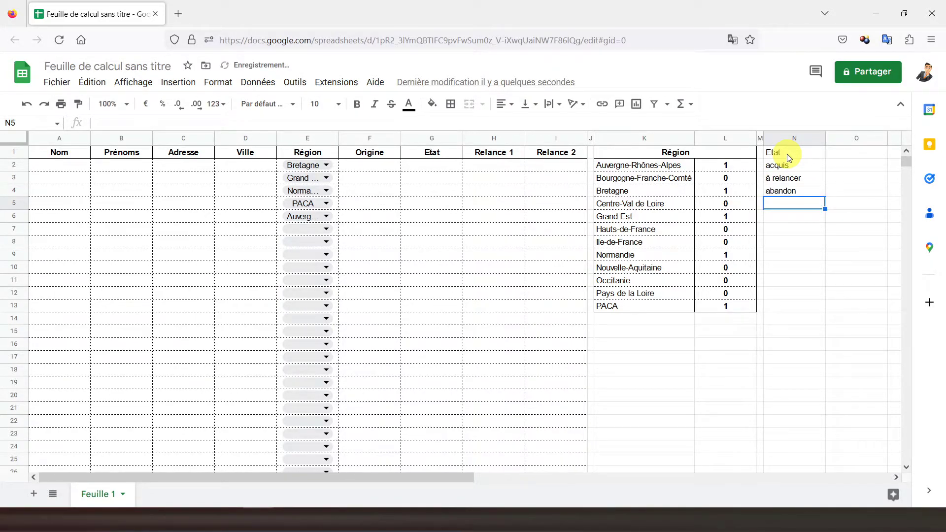
- Apply solid borders on all sides of the Etat heading N1 and the status cells N2:N4
left_click(787, 155)
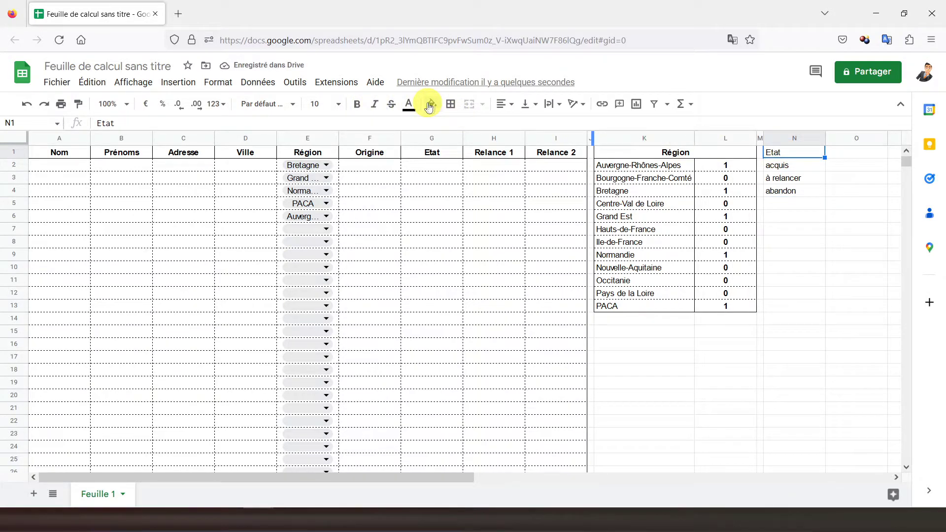
left_click(451, 112)
left_click(456, 128)
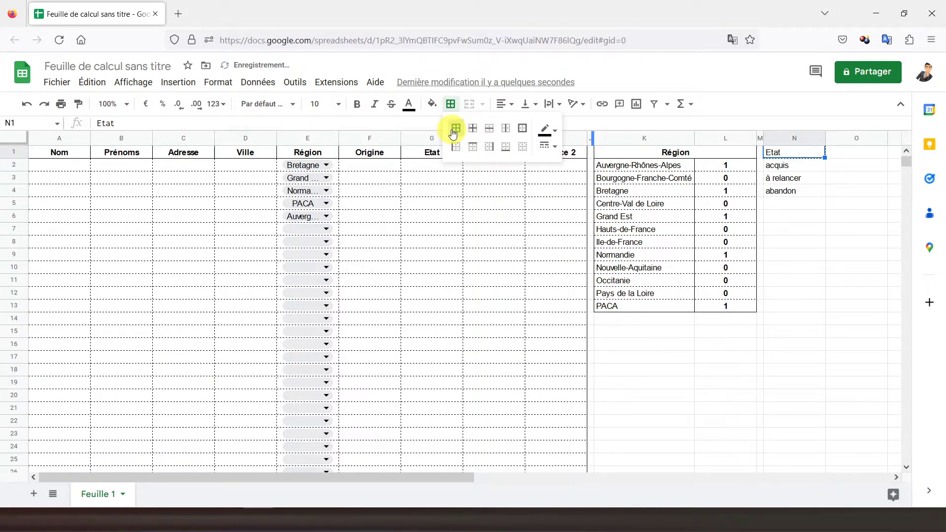
left_click(545, 148)
left_click(566, 181)
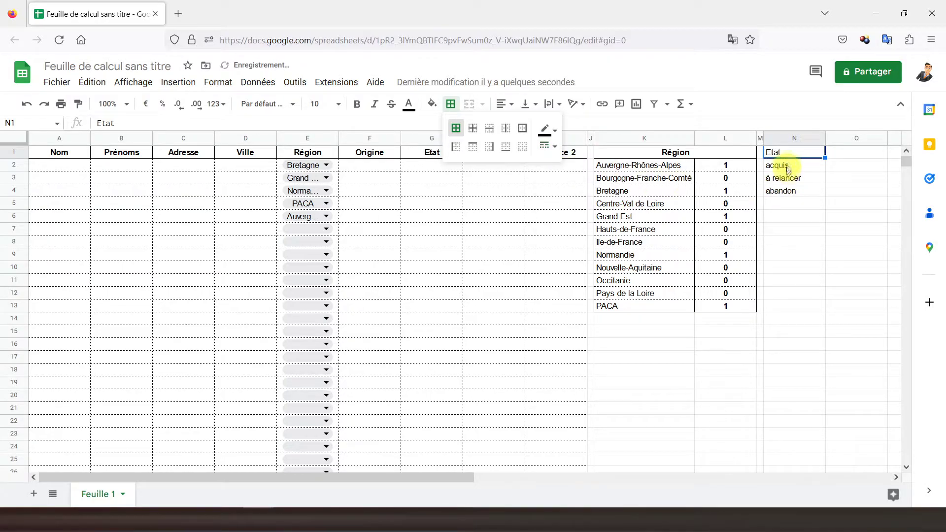
left_click(788, 165)
left_click_drag(788, 165, 791, 193)
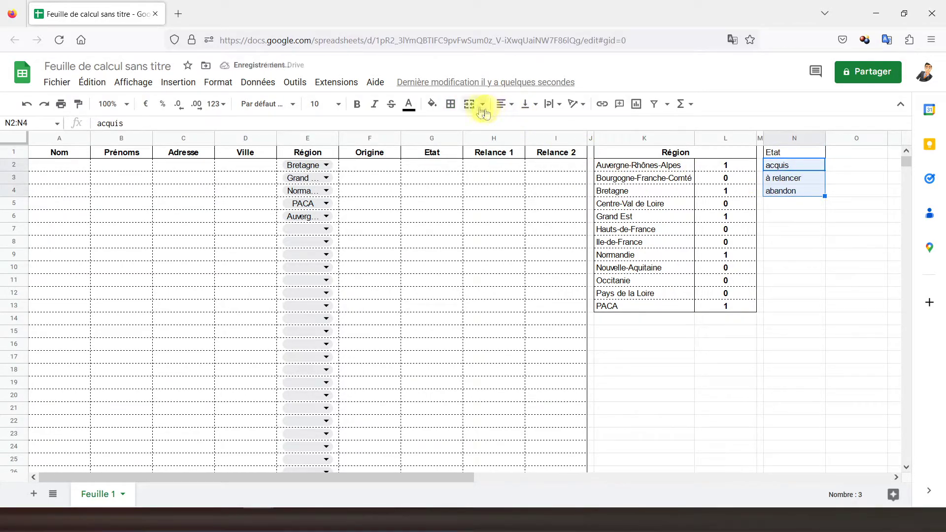
left_click(452, 104)
left_click(455, 128)
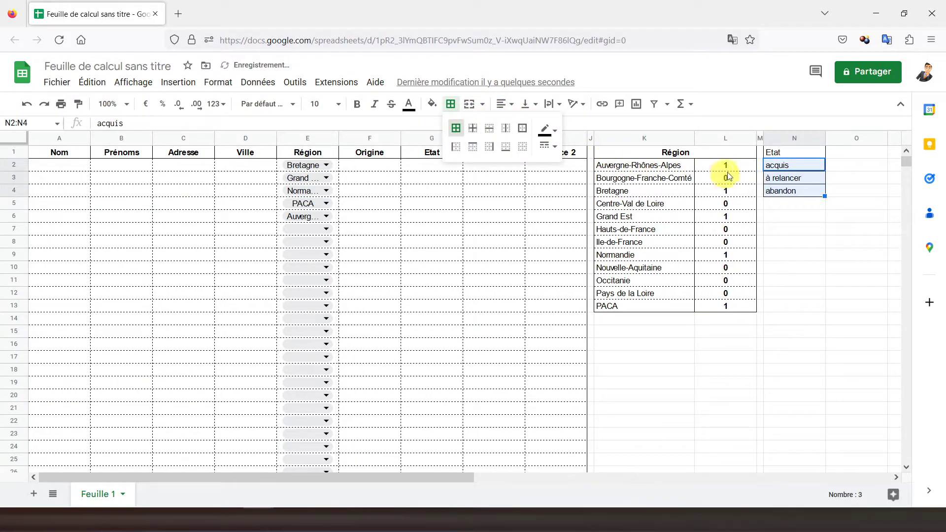
- Centre the cells N1:N4 horizontally and make the Etat heading in N1 bold
left_click_drag(780, 156, 783, 195)
left_click(503, 104)
left_click(519, 124)
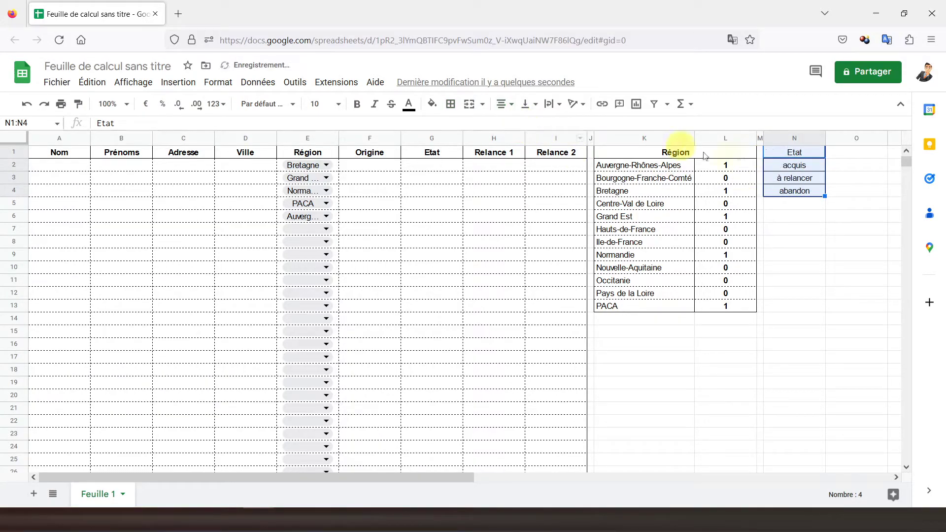
left_click(785, 154)
left_click(358, 105)
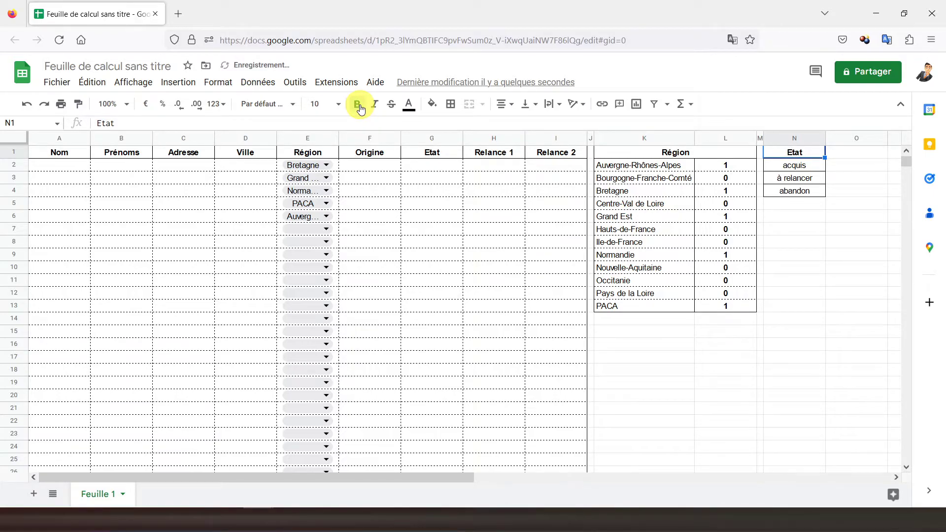
- Insert a dropdown list in the Etat column cells G2:G1000
left_click(438, 167)
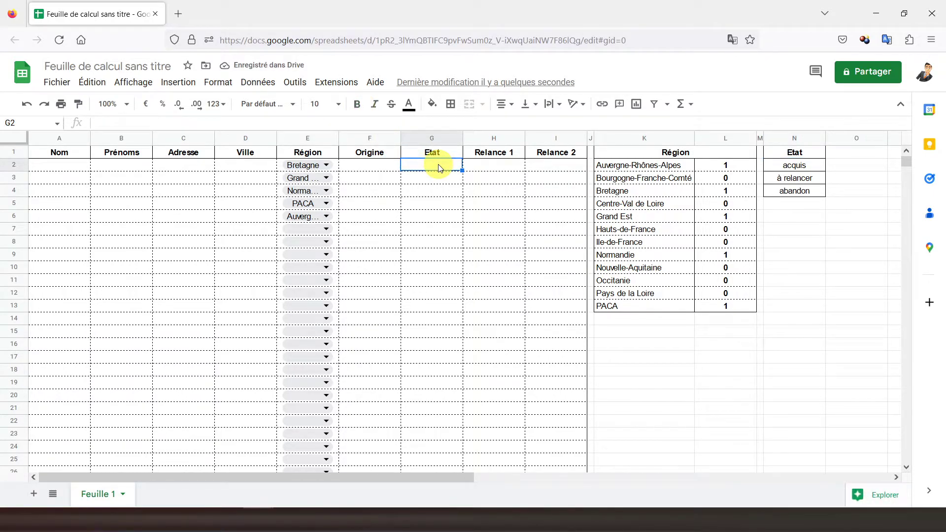
key("ctrl+shift+Down")
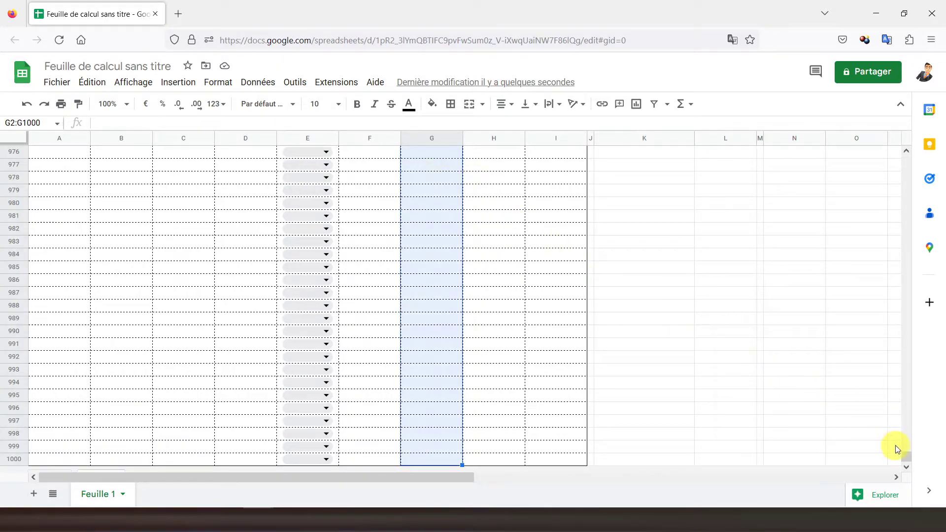
left_click_drag(906, 455, 896, 147)
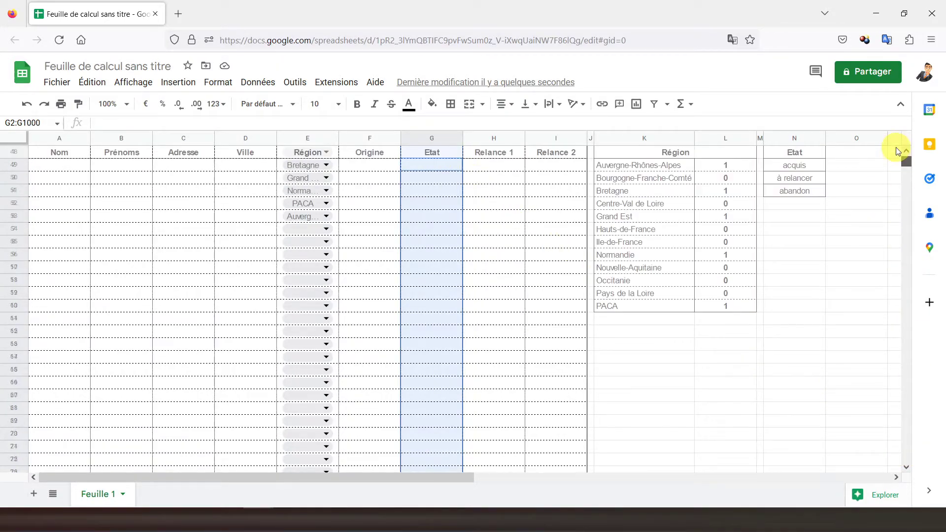
left_click(174, 83)
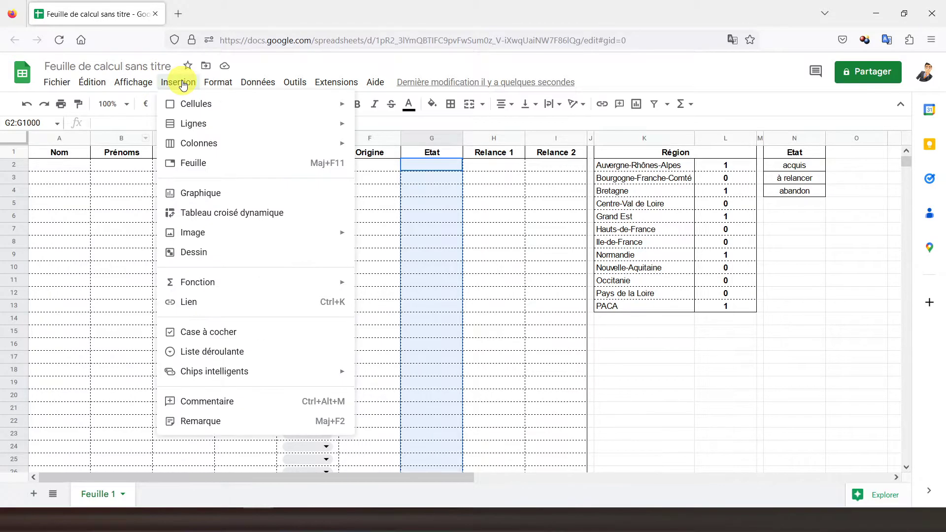
left_click(221, 360)
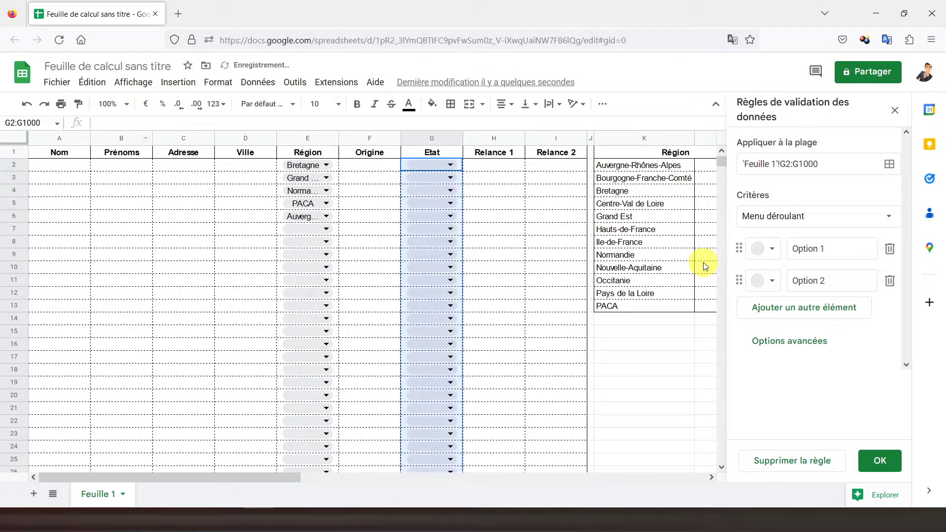
- Set the Etat dropdown criteria to Menu déroulant (depuis une plage) with N2:N4 as the source range, and close the validation rules
left_click(890, 221)
left_click(839, 237)
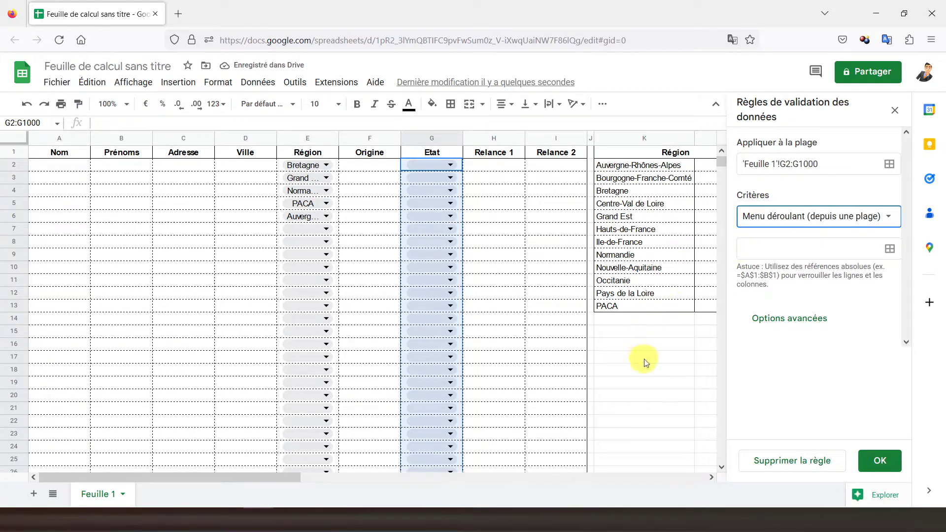
left_click(713, 477)
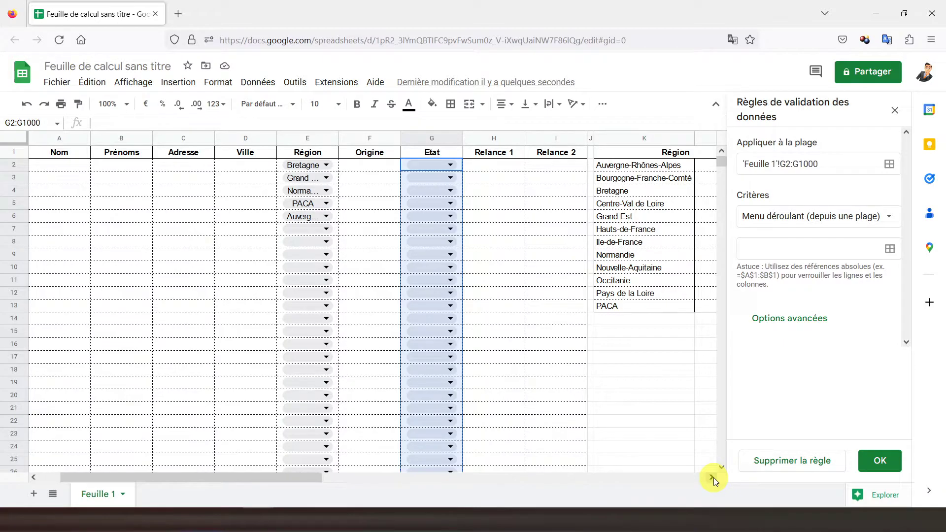
left_click(713, 477)
left_click(713, 476)
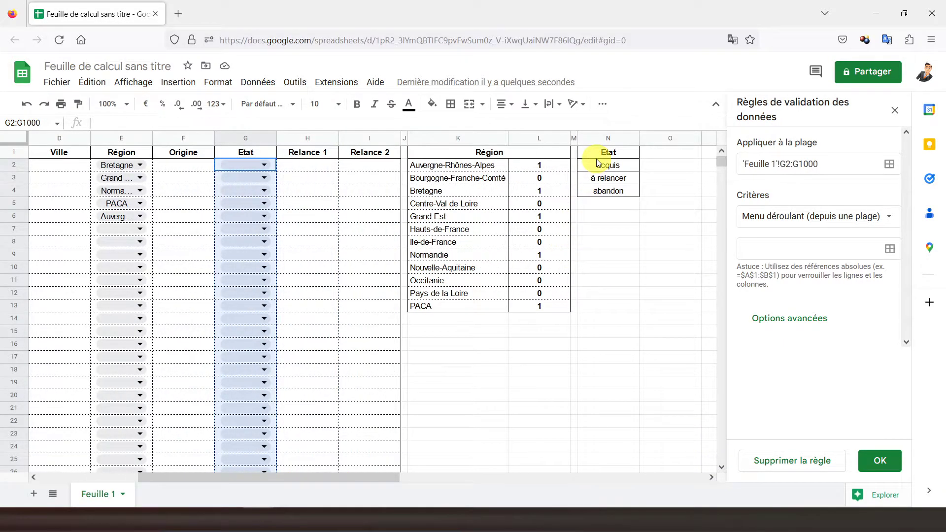
left_click(796, 249)
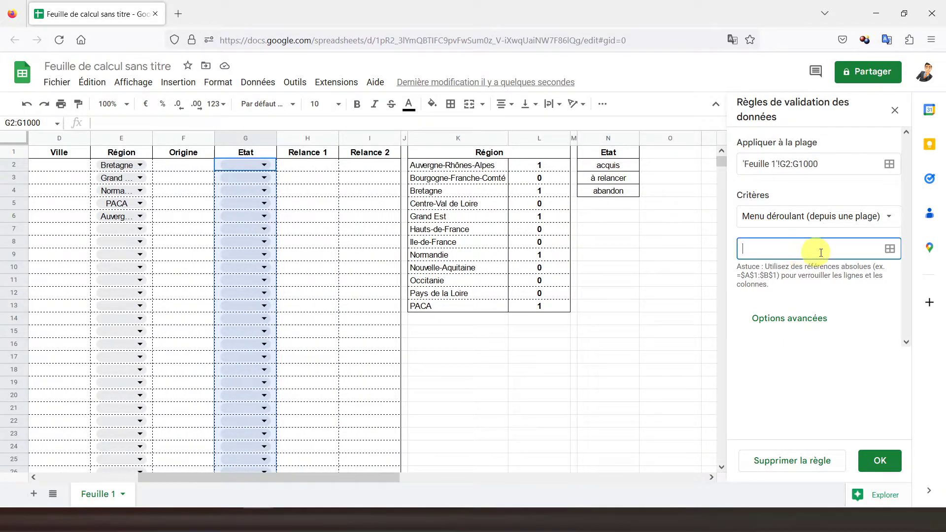
left_click(890, 249)
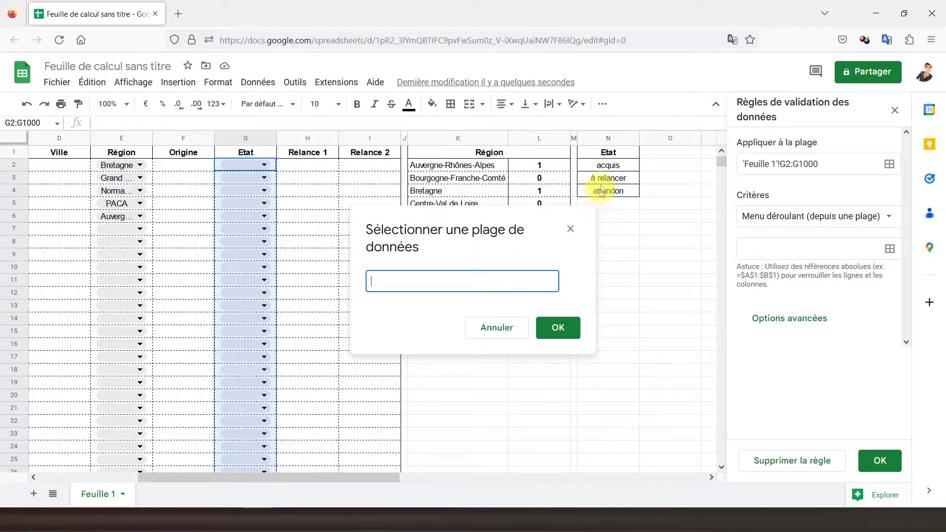
left_click_drag(606, 171, 611, 193)
left_click(559, 330)
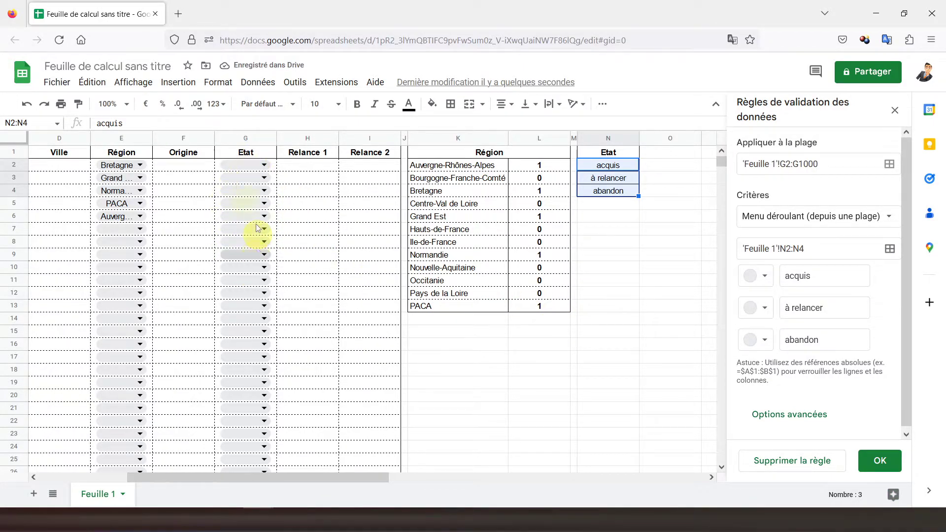
left_click(895, 111)
- Choose acquis from the Etat dropdown in G2
left_click(248, 165)
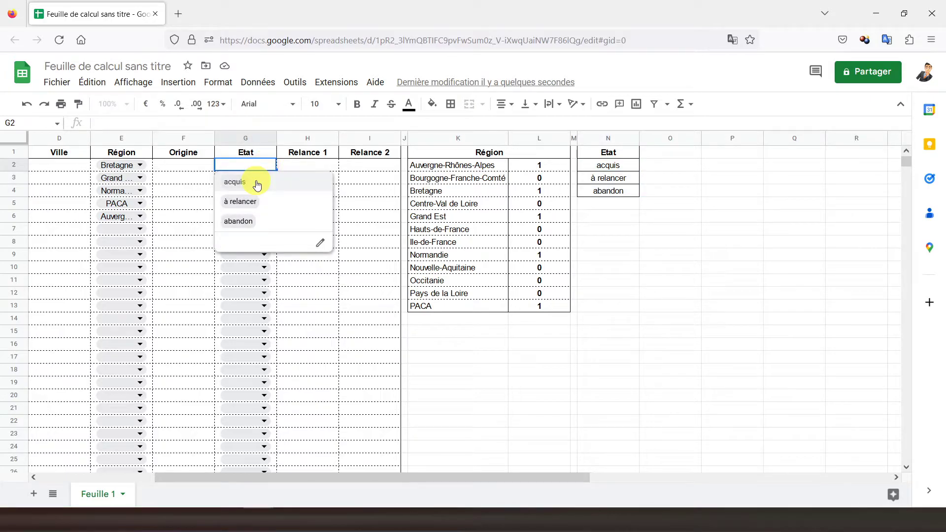
left_click(257, 183)
left_click(338, 177)
key("Left")
key("Left")
key("Home")
key("Right")
key("Right")
key("Right")
key("Right")
key("Right")
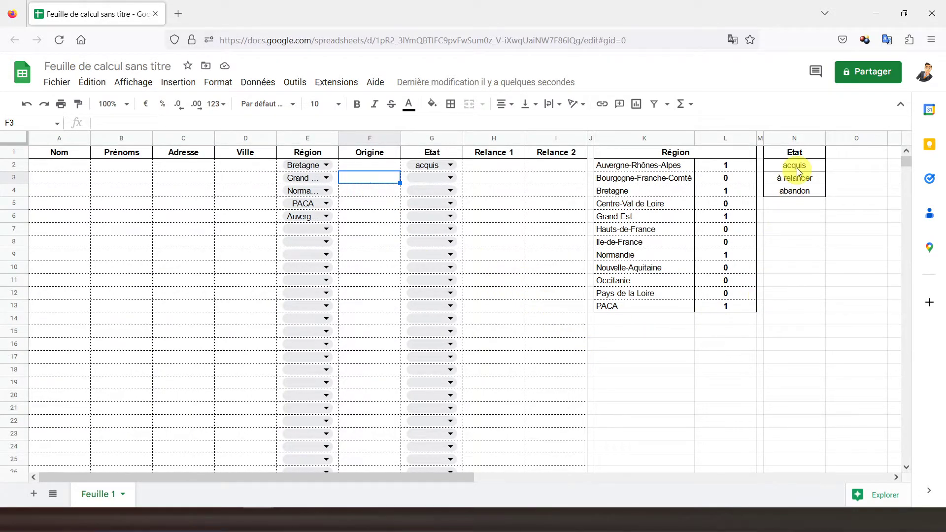
- Copy the three Etat values from N2:N4 to K15:K17 and remove the borders of the pasted cells
left_click_drag(797, 169, 794, 195)
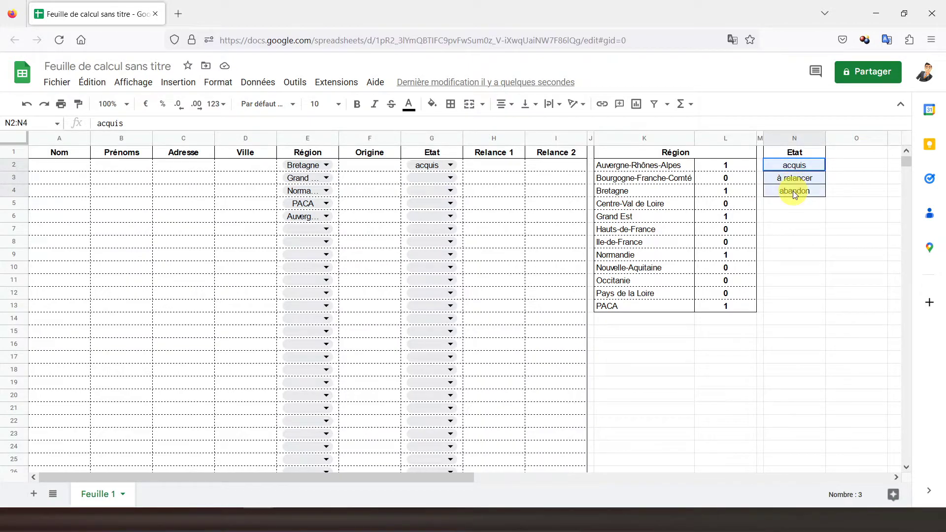
key("ctrl+c")
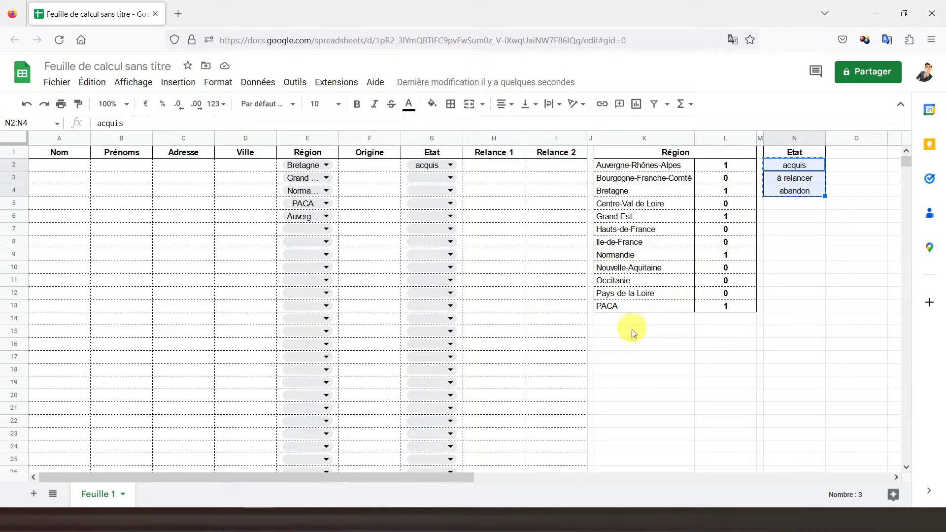
left_click(634, 334)
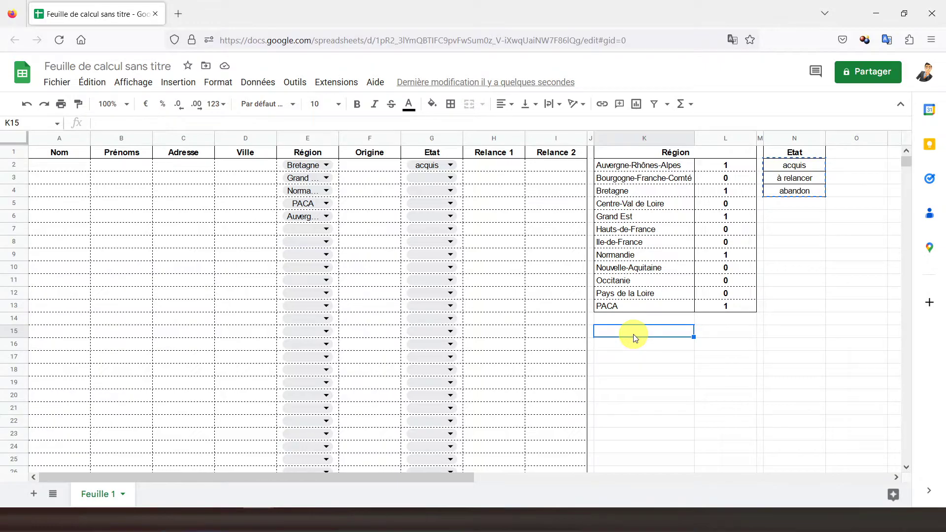
key("ctrl+v")
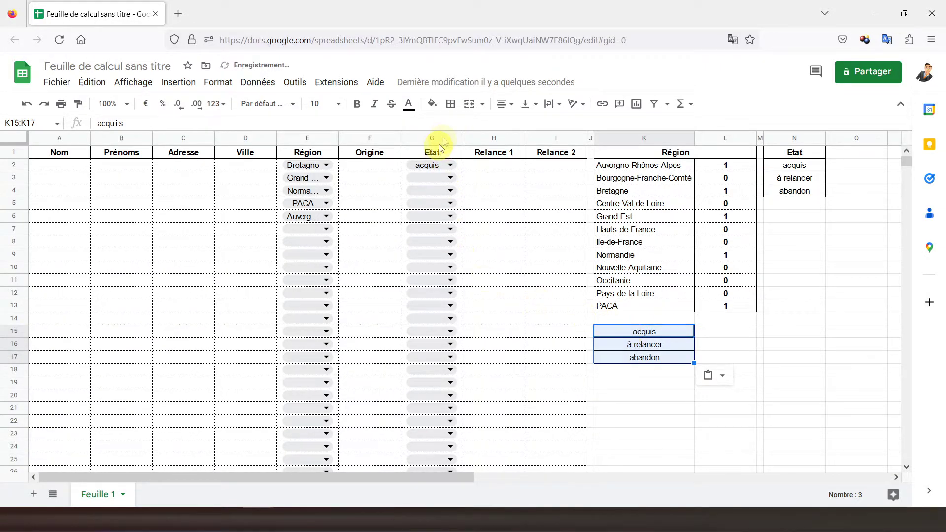
left_click(452, 109)
left_click(521, 155)
- Copy the PACA counting formula from L13 into L15, beside acquis
left_click(717, 332)
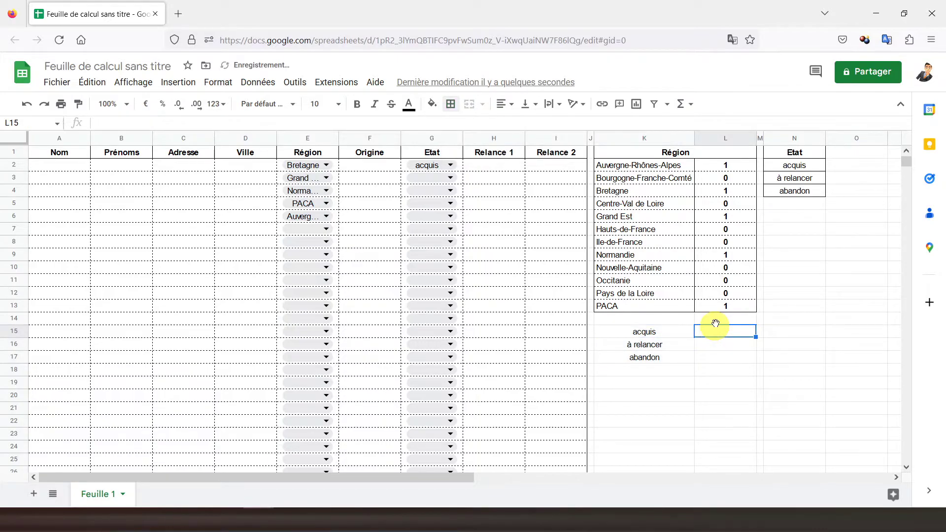
left_click(722, 309)
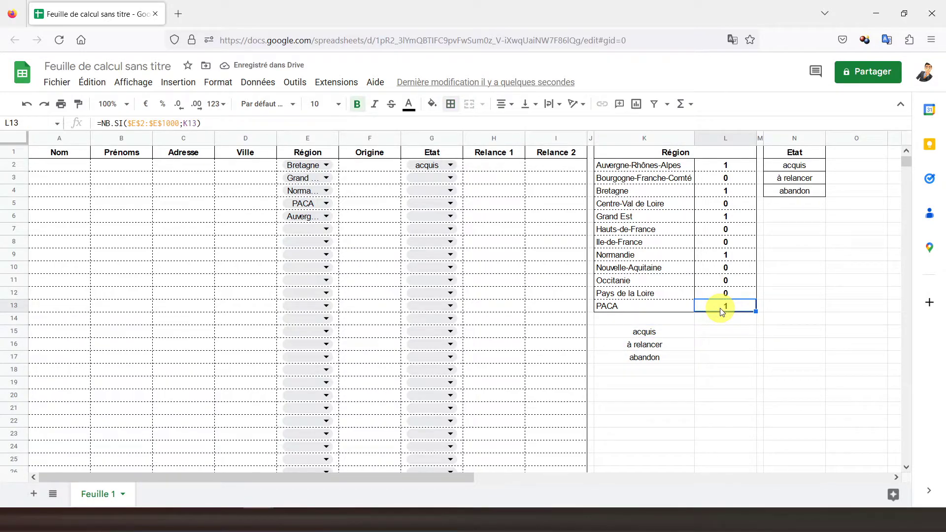
key("ctrl+c")
left_click(717, 331)
key("ctrl+v")
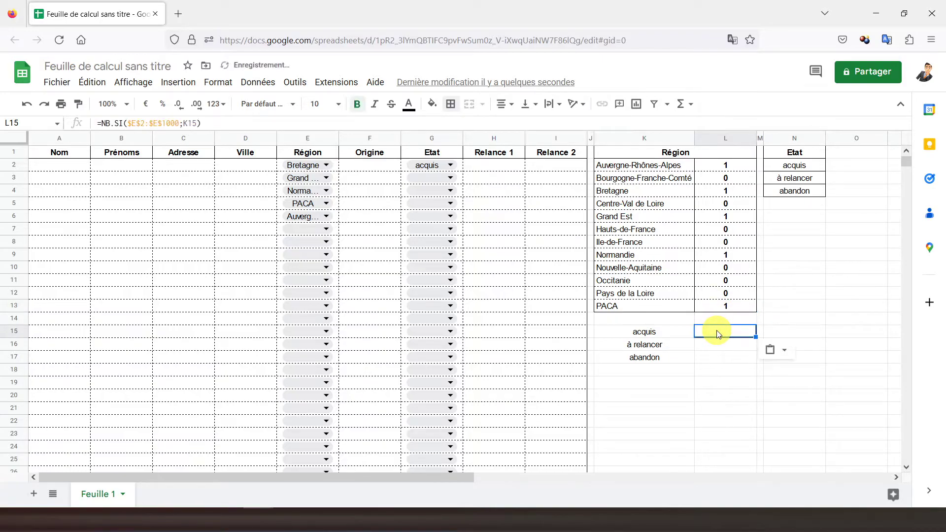
- Change the counted range in the L15 formula to the Etat column, $G$2:$G$1000
left_click(281, 124)
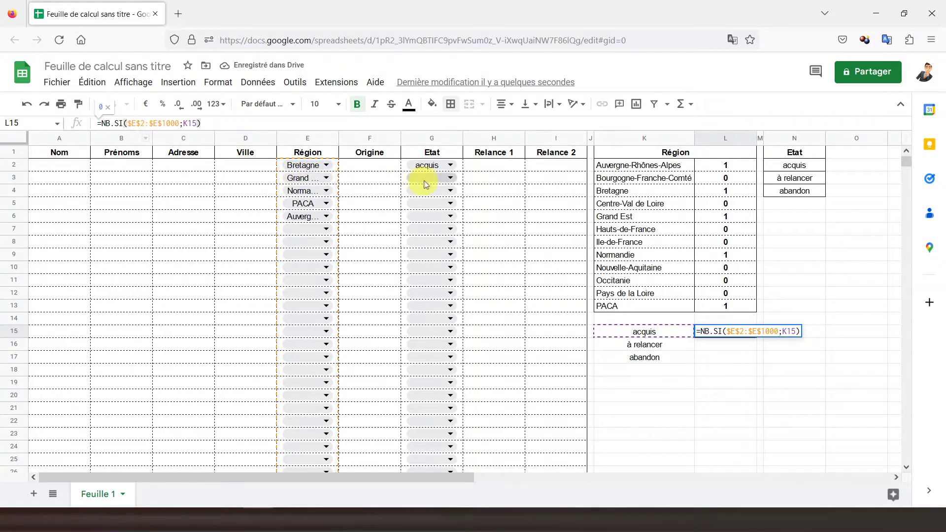
left_click(137, 124)
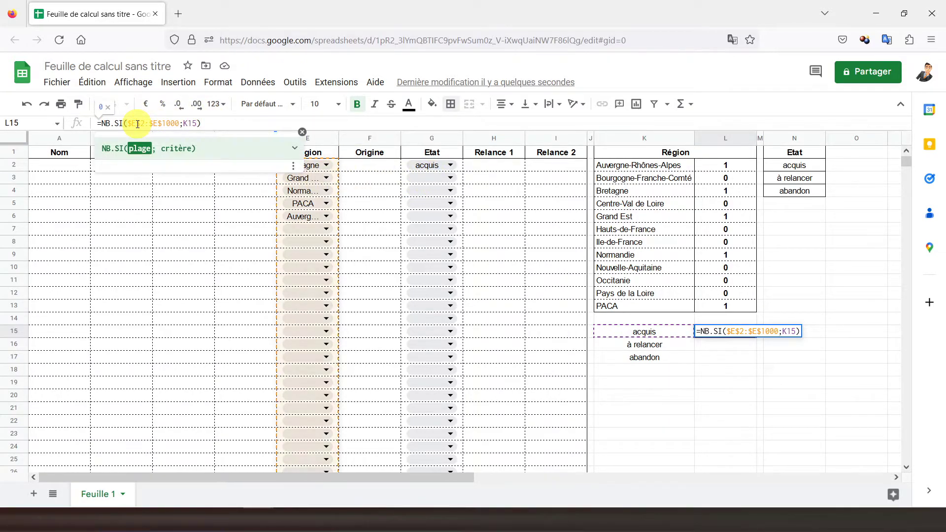
key("BackSpace")
type("g")
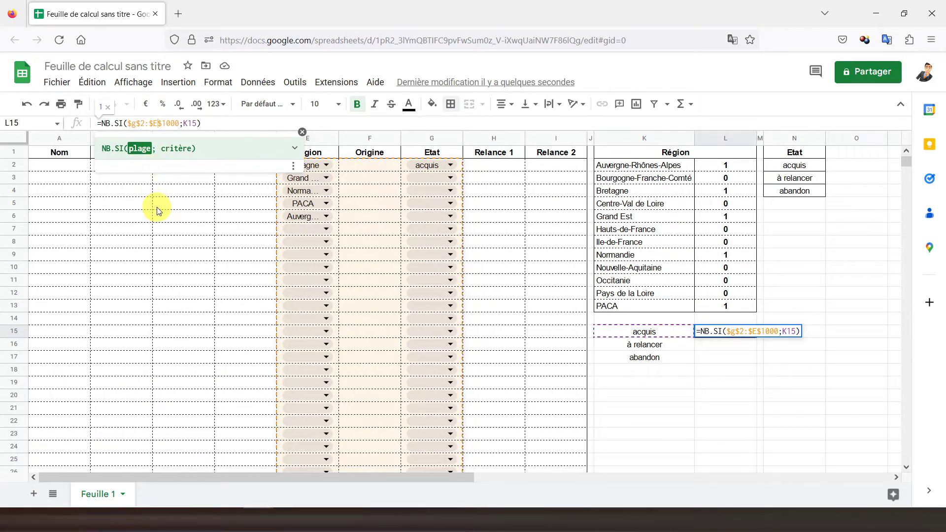
key("BackSpace")
type("g")
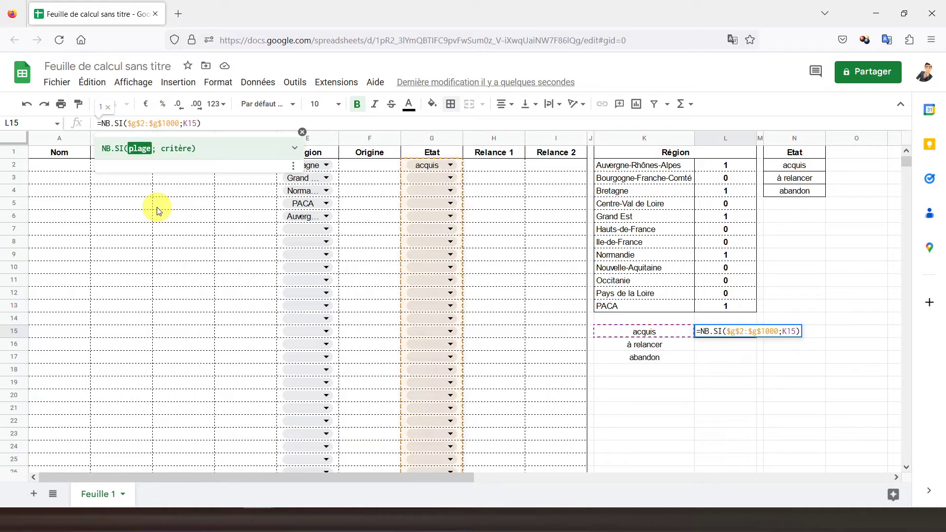
key("Return")
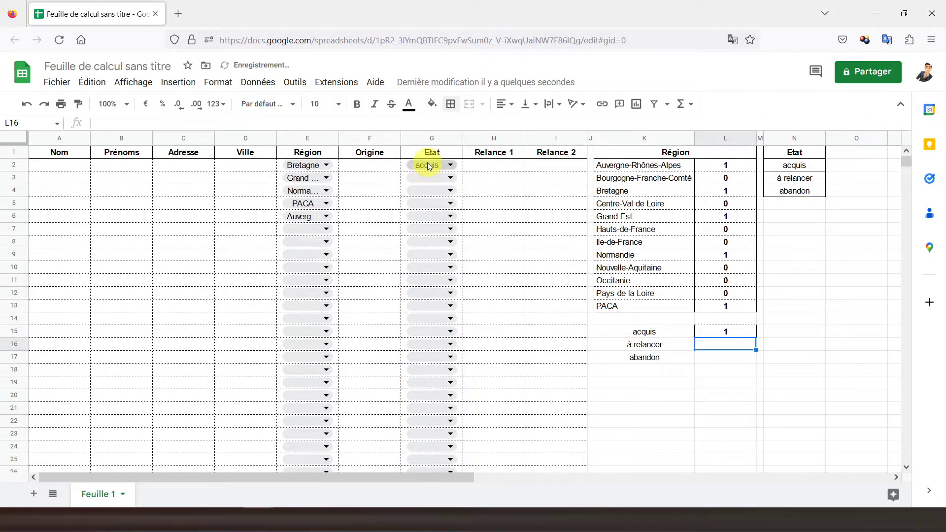
- Copy the L15 counting formula into L16 and L17 for à relancer and abandon
left_click(719, 331)
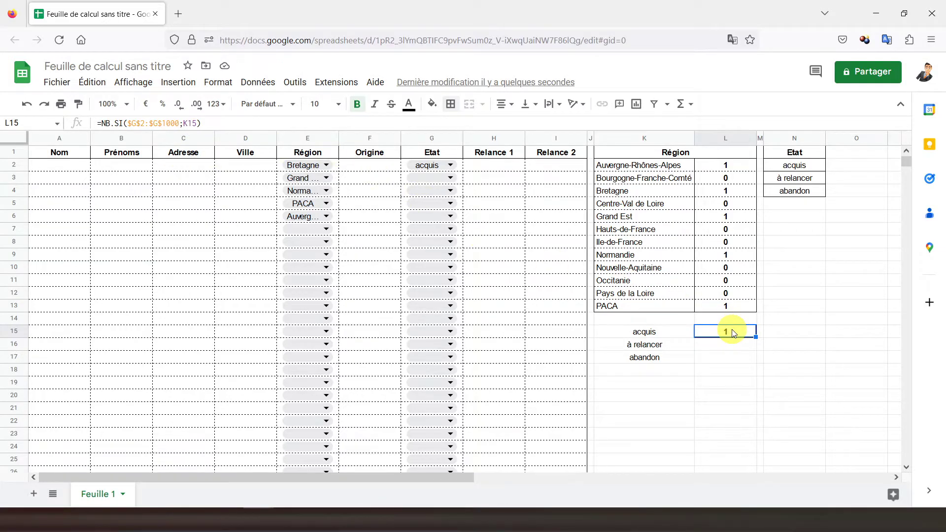
key("ctrl+c")
left_click(725, 344)
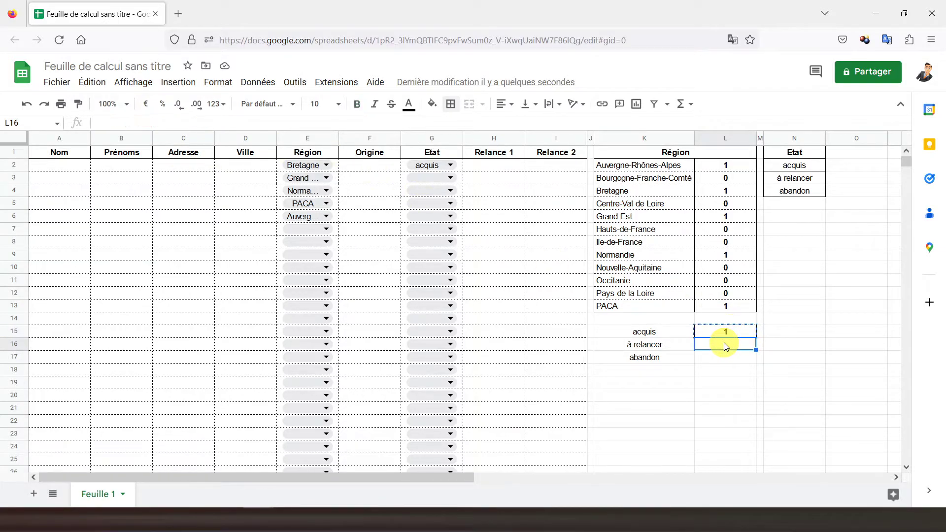
key("ctrl+v")
left_click(723, 355)
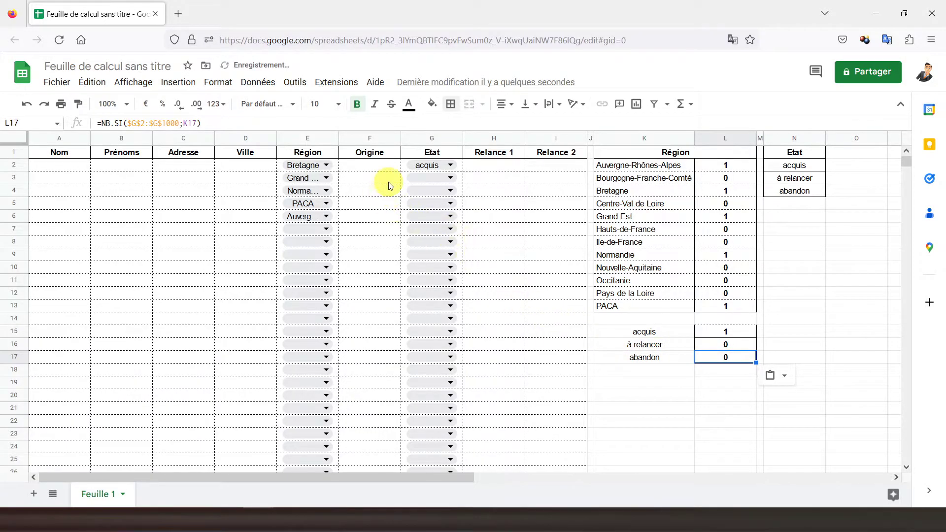
- Choose à relancer from the Etat dropdown in G3 and abandon in G4
left_click(428, 181)
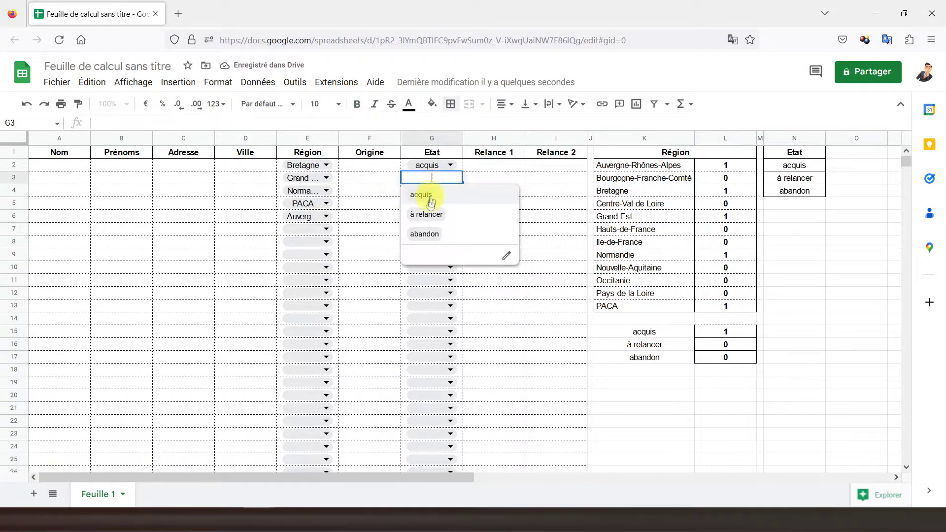
left_click(428, 215)
left_click(442, 196)
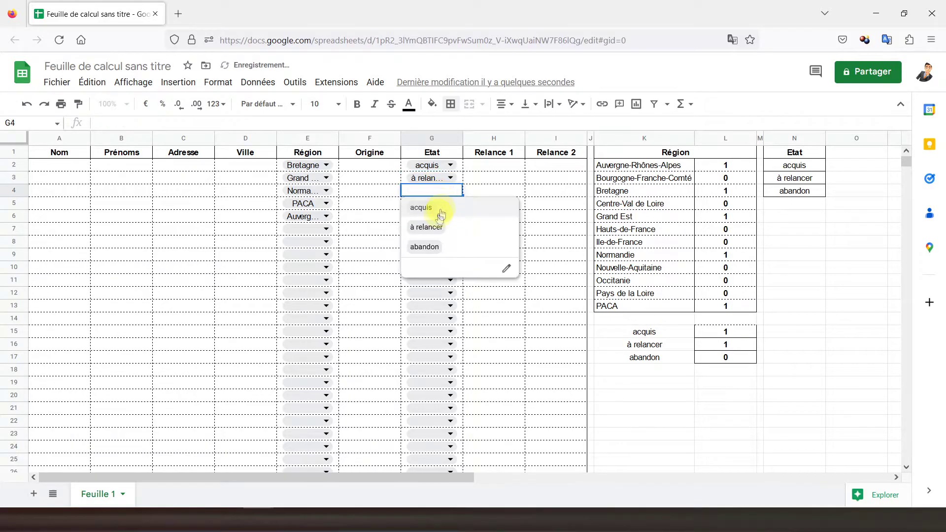
left_click(433, 246)
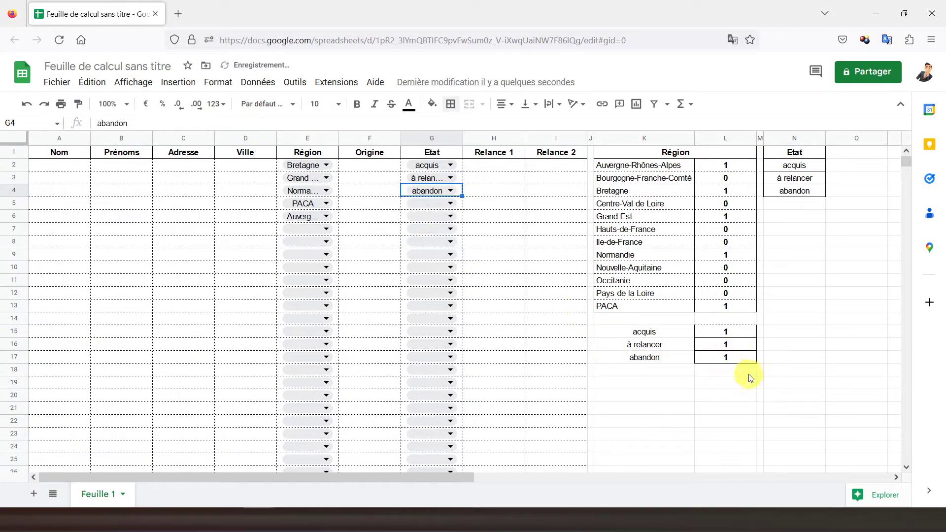
- Remove all borders from the Etat counts in K15:L17
left_click(660, 332)
left_click_drag(659, 332, 724, 356)
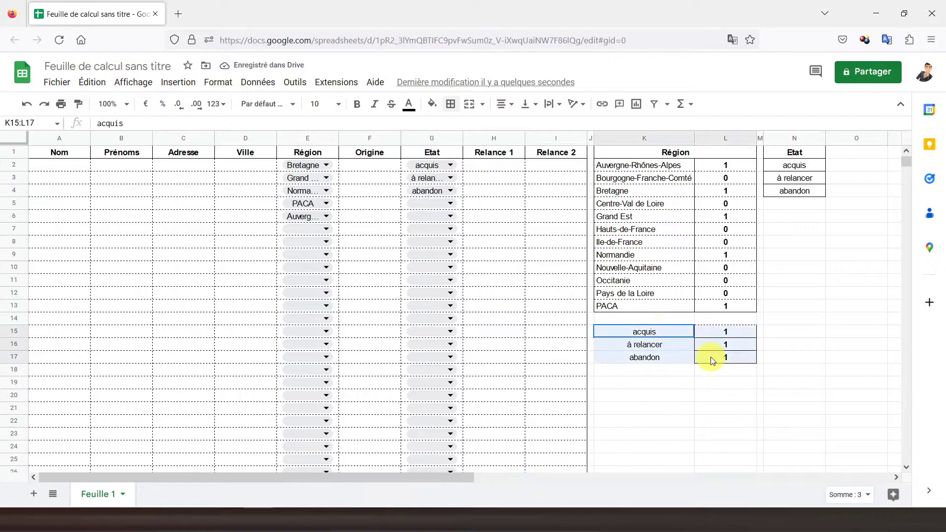
left_click(451, 104)
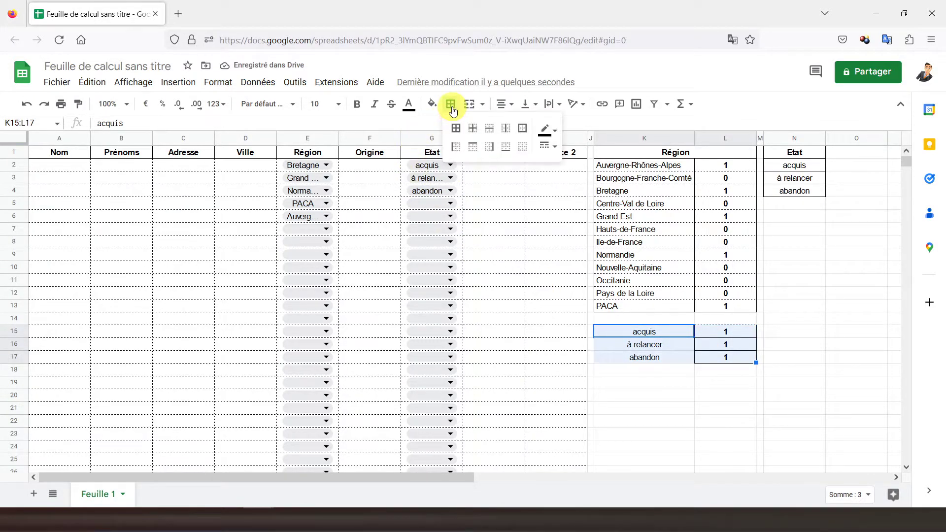
left_click(522, 146)
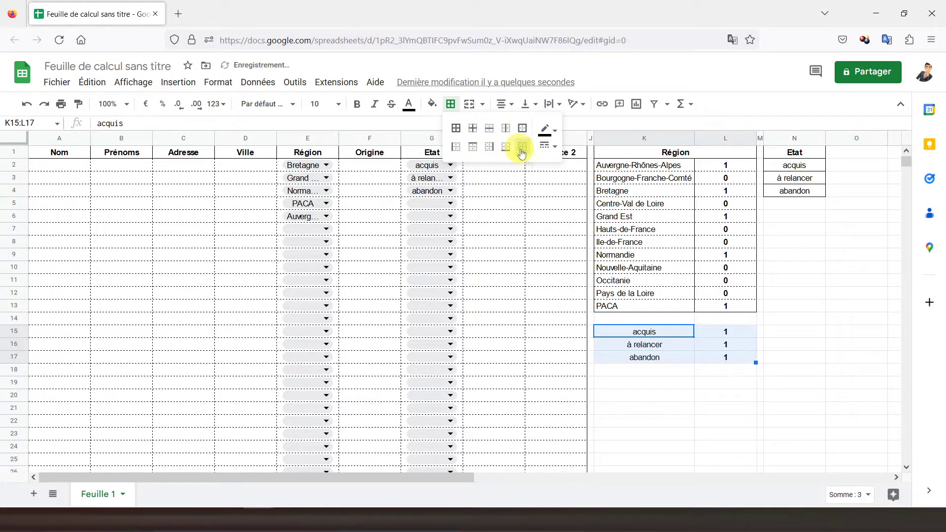
- Insert a pie chart based on K15:L17, shrink it from its upper-left corner, and close the chart editor
left_click(620, 337)
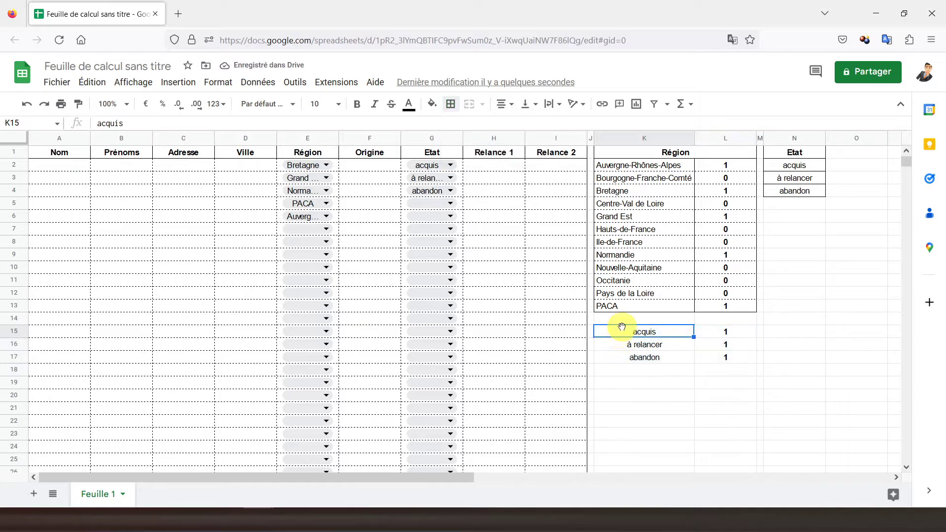
left_click_drag(619, 334, 733, 356)
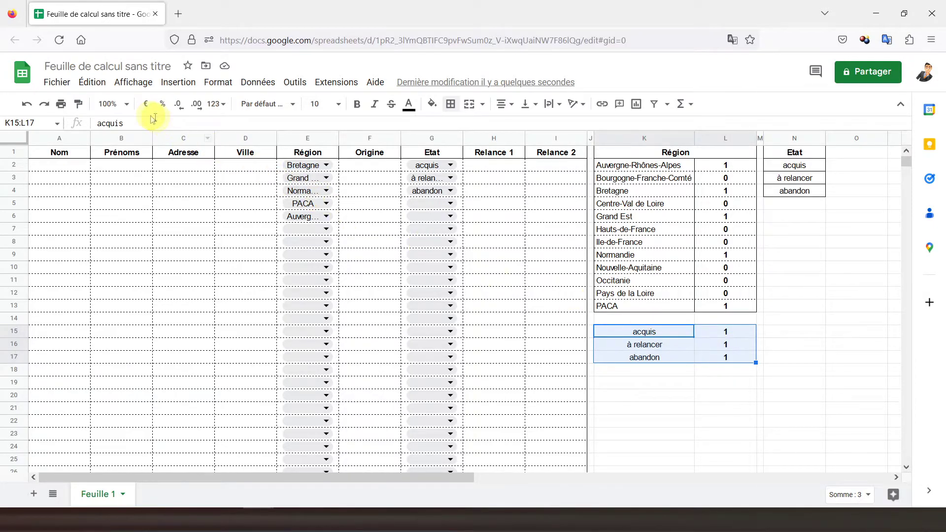
left_click(168, 86)
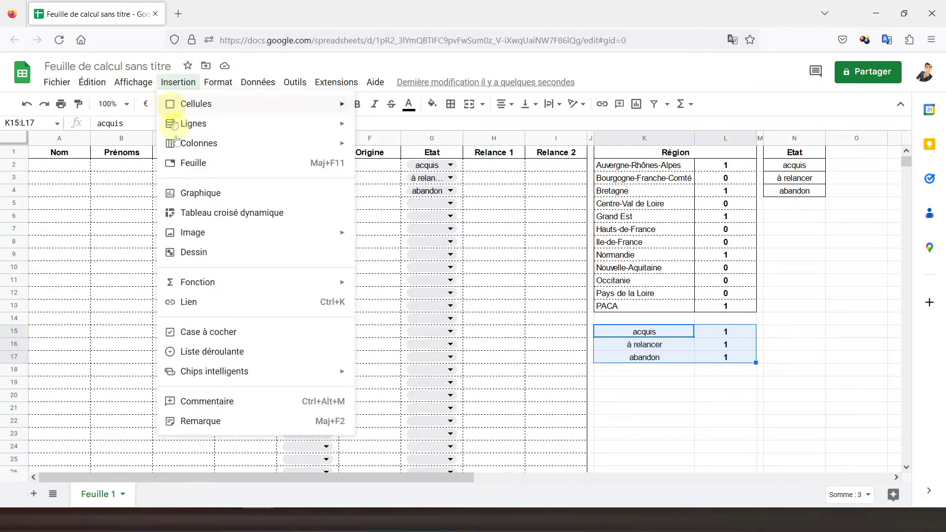
left_click(578, 295)
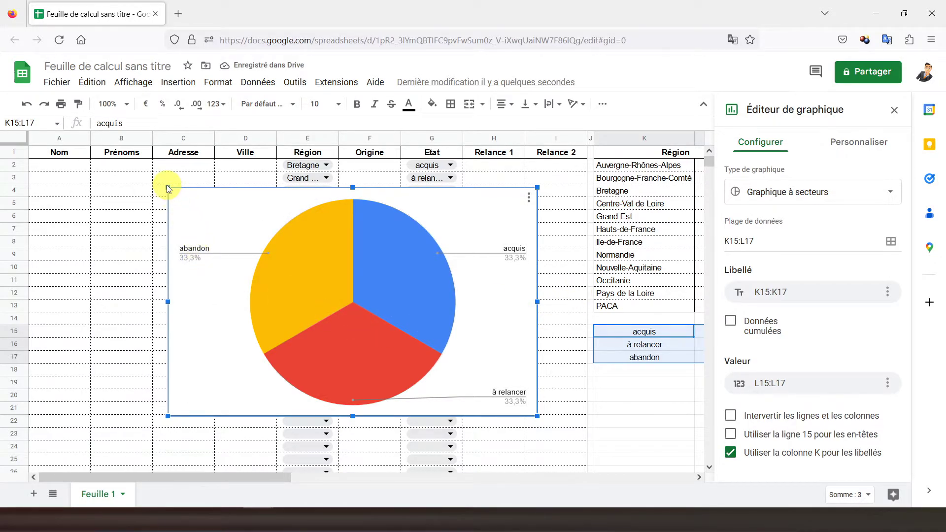
left_click_drag(166, 186, 314, 278)
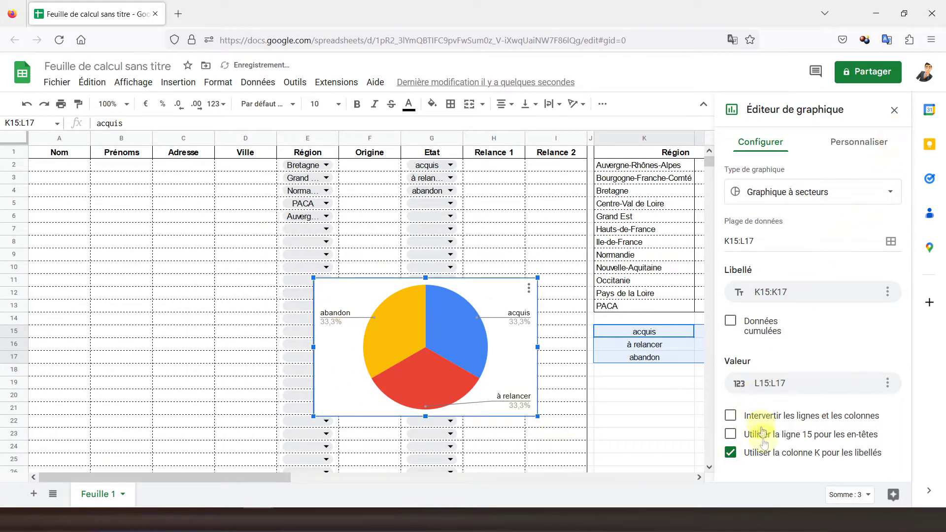
left_click(895, 111)
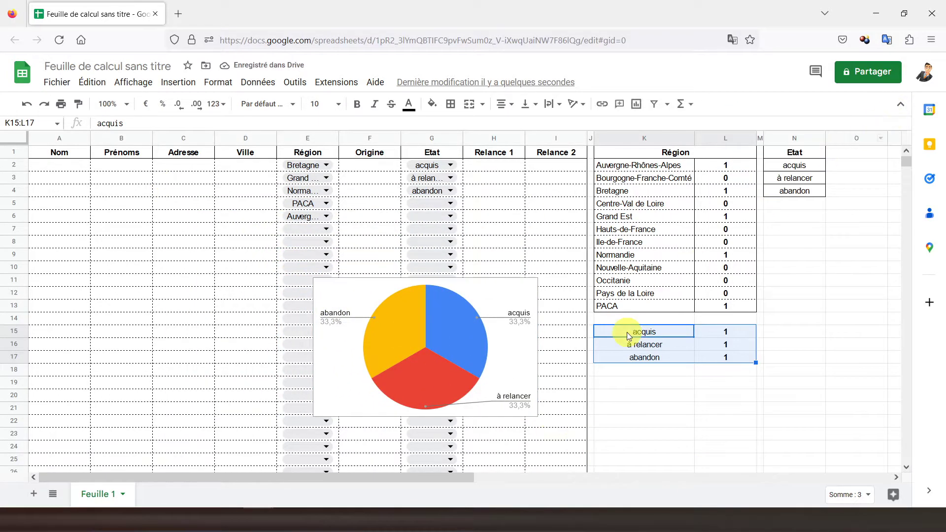
- Add an outer border around the range K15:N24
left_click_drag(628, 329, 802, 445)
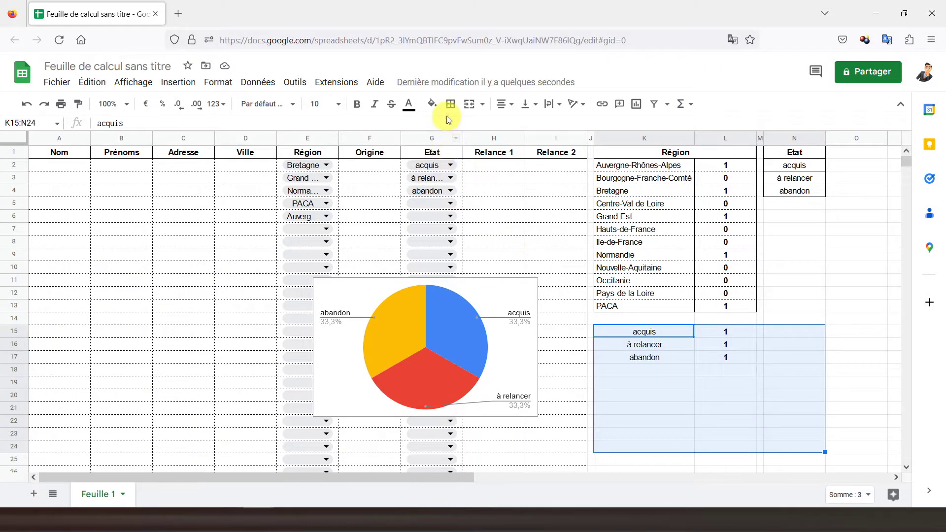
left_click(451, 104)
left_click(523, 129)
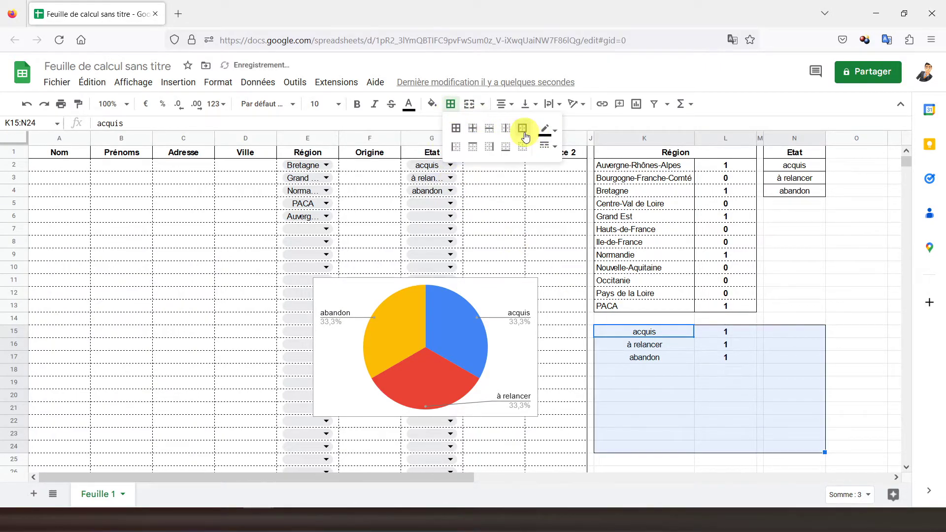
- Move the pie chart over the Etat counts and reduce its height to fit inside the bordered area K15:N24
left_click(347, 288)
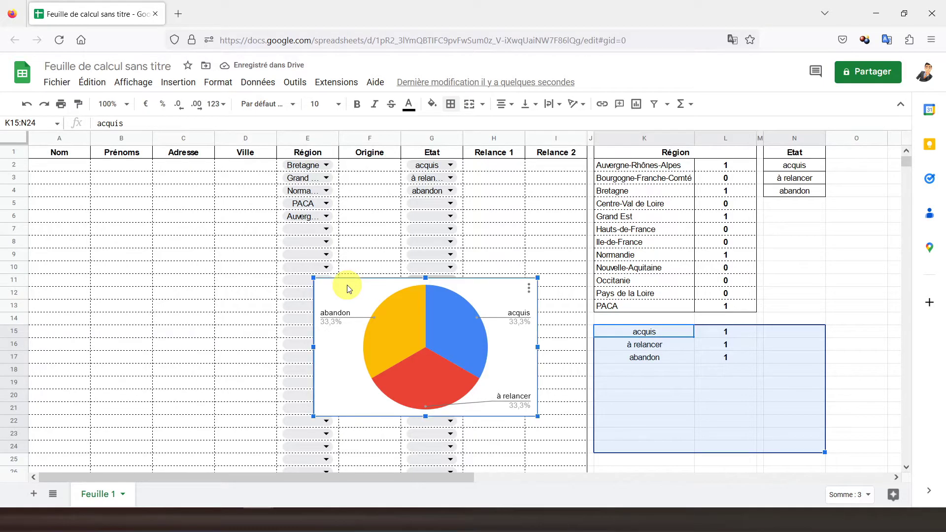
left_click_drag(347, 288, 638, 336)
mouse_move(709, 442)
left_click_drag(711, 466, 708, 452)
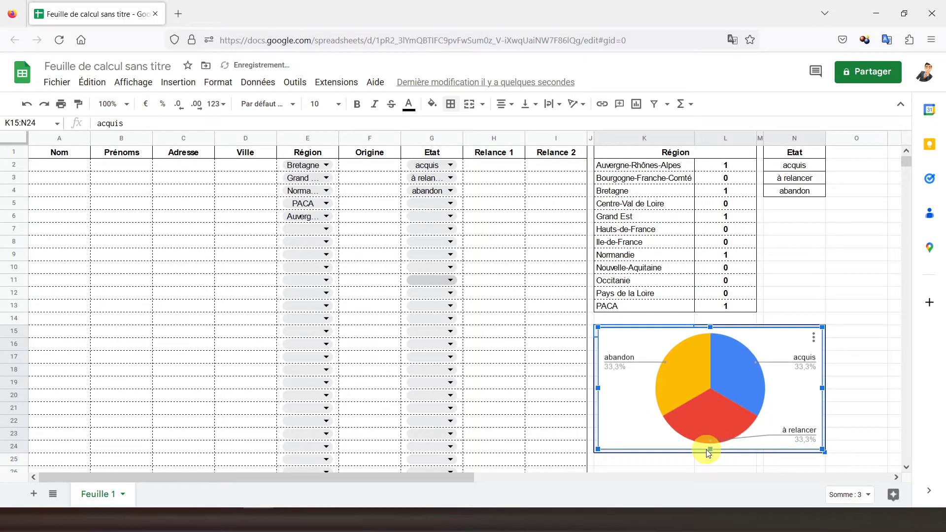
left_click(517, 281)
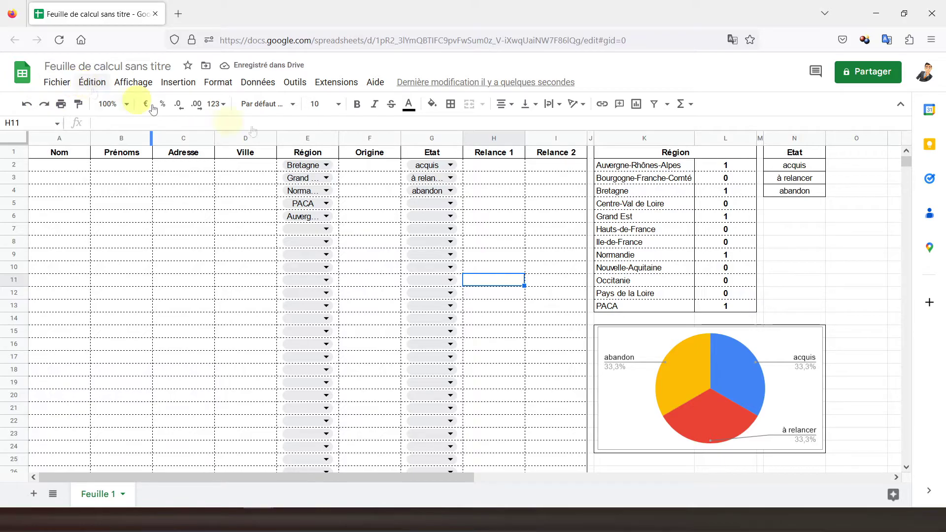
- Add a conditional formatting rule to G2:G1000 that applies the default green style when the text contains "acquis"
left_click(403, 168)
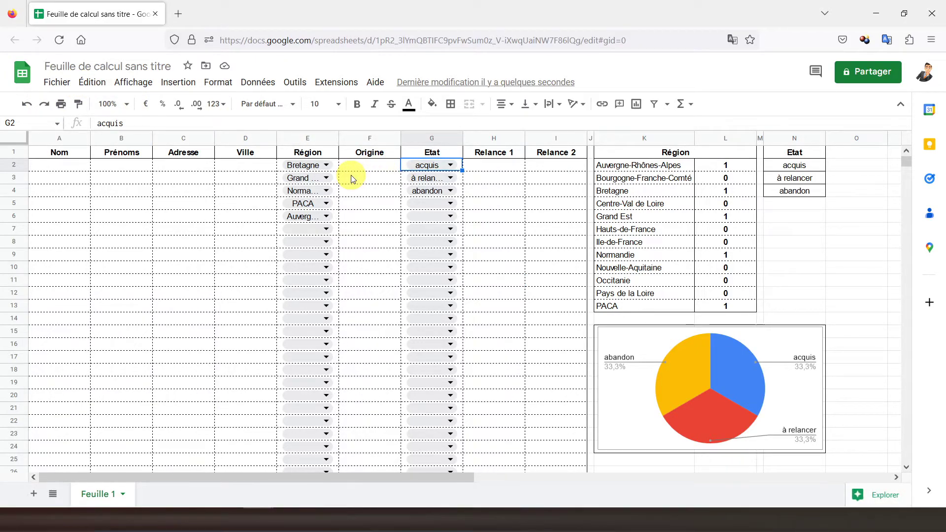
key("shift+Down")
key("shift+Down")
key("ctrl+shift+Down")
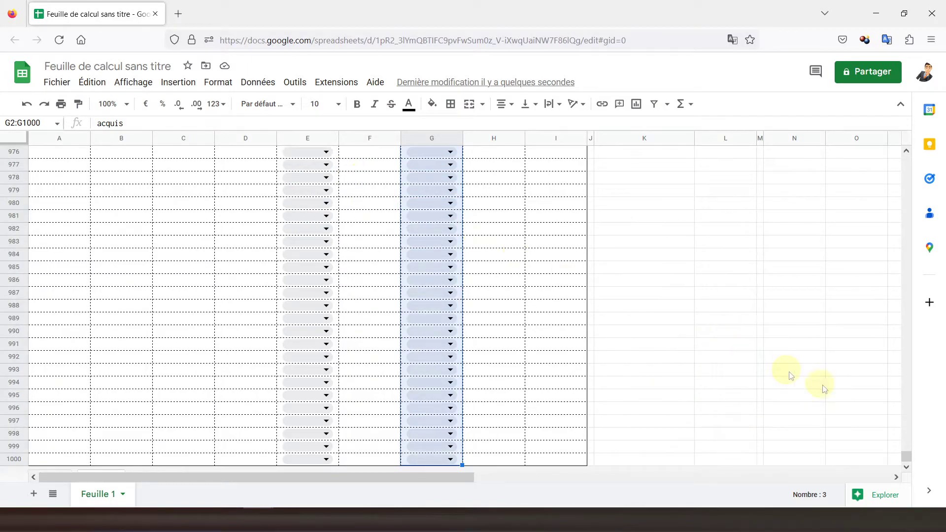
left_click_drag(906, 453, 904, 145)
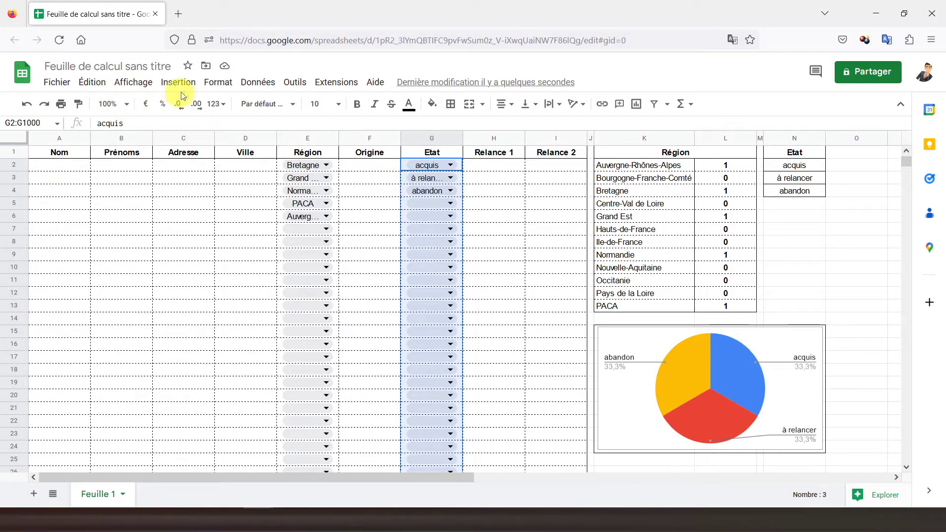
left_click(219, 84)
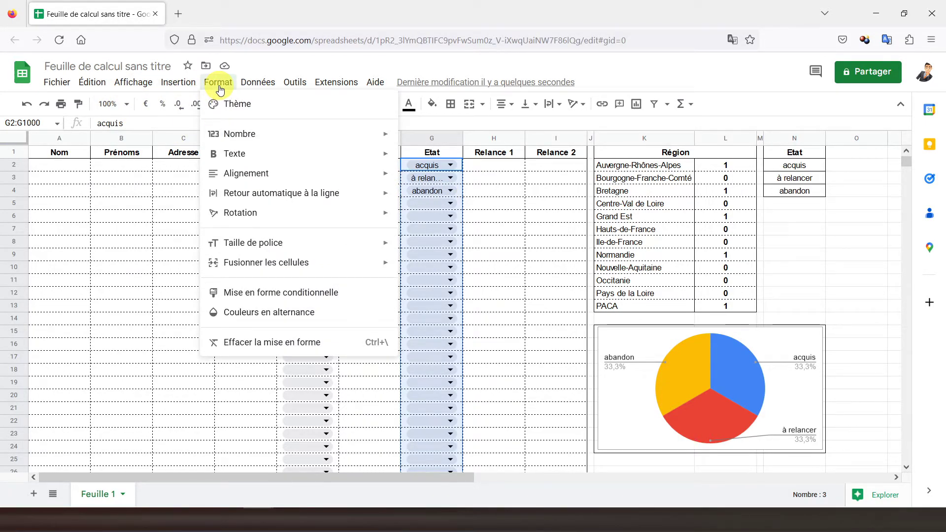
left_click(252, 294)
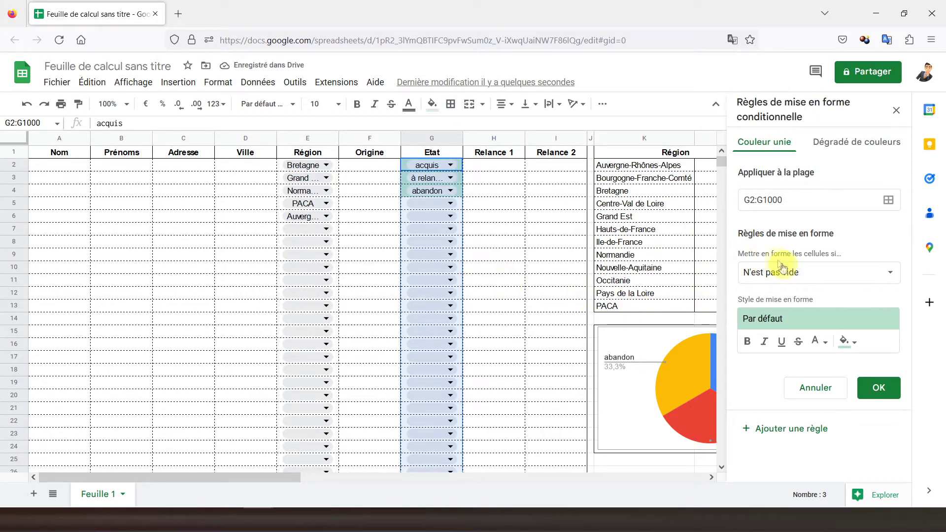
left_click(831, 278)
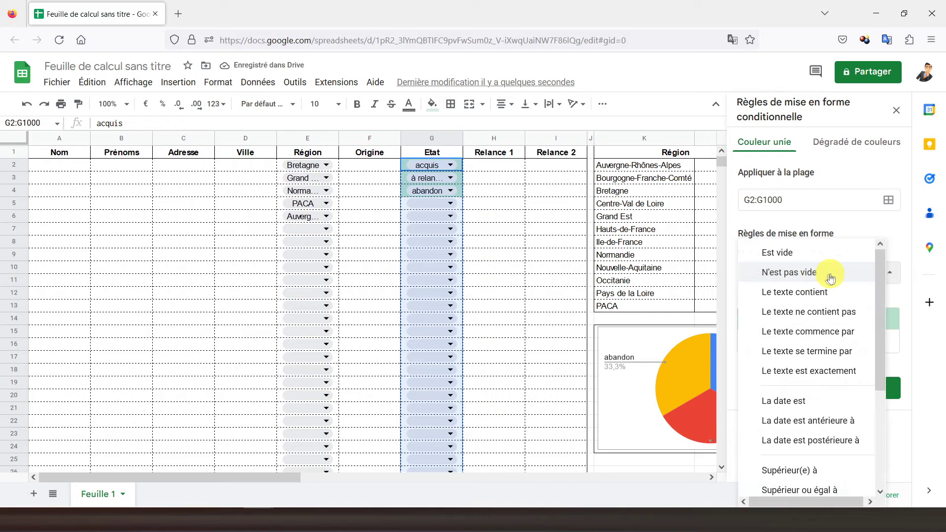
left_click(812, 297)
left_click(791, 299)
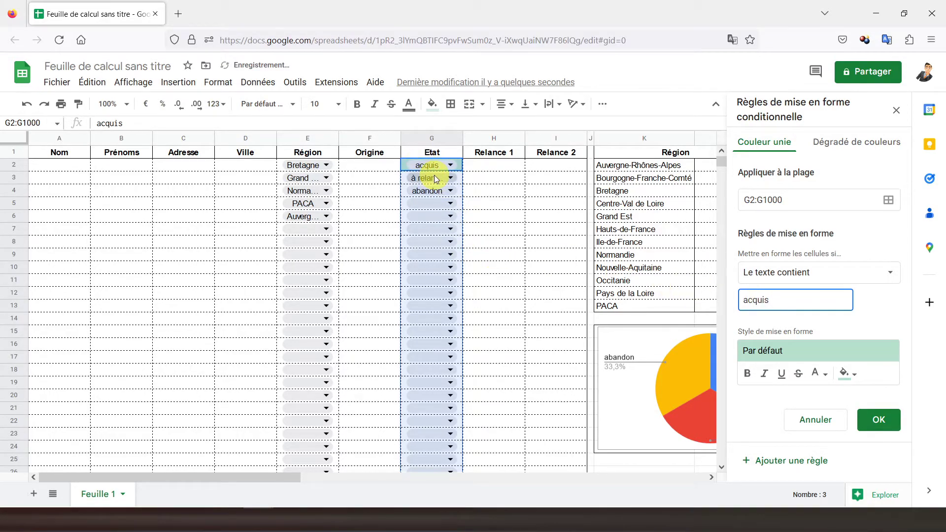
left_click(872, 420)
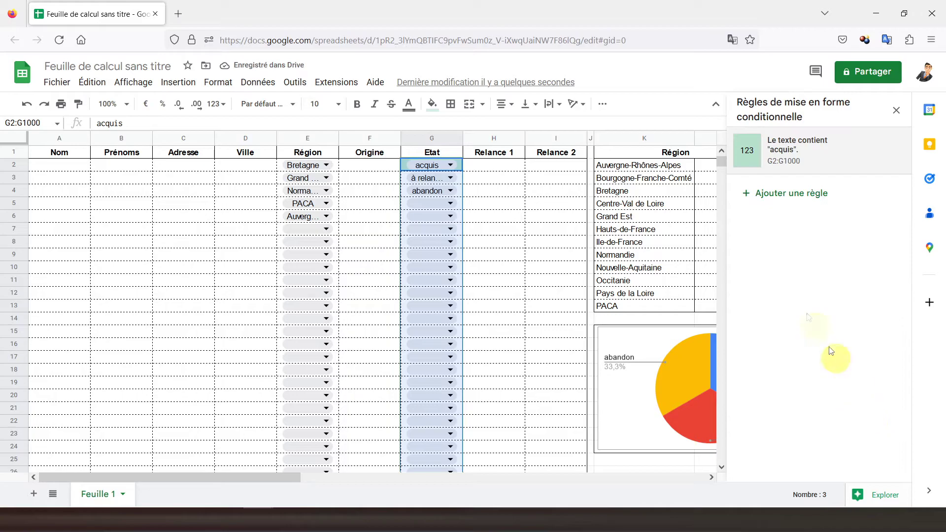
- Add a second conditional rule for G2:G1000 that fills cells orange when the text contains "à relancer"
left_click(786, 193)
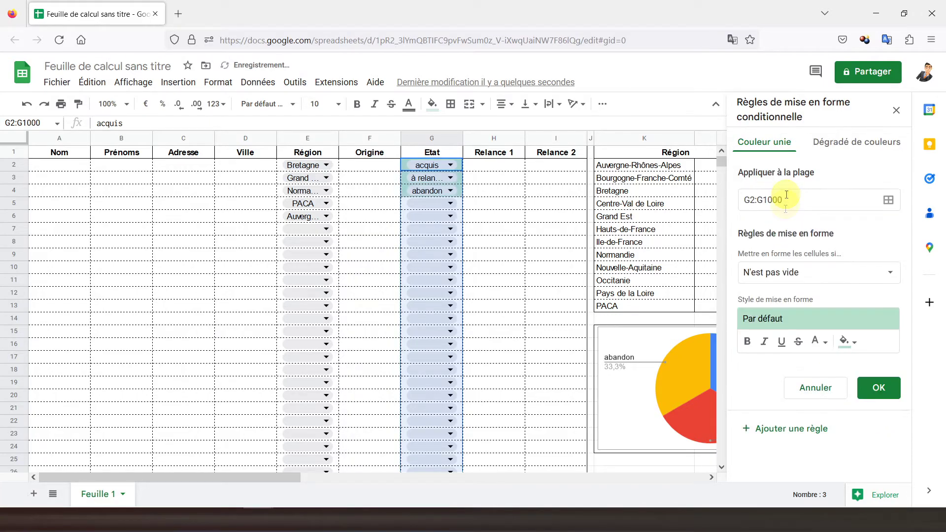
left_click(790, 272)
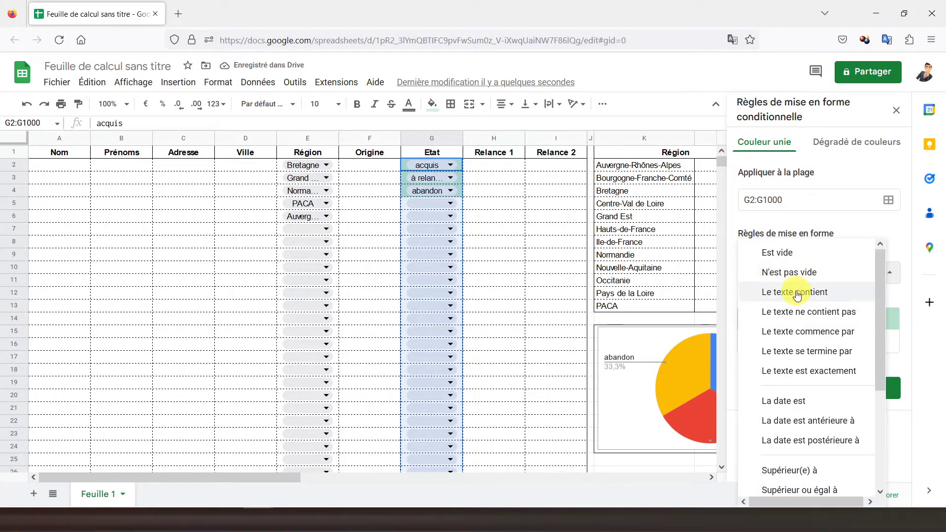
left_click(798, 294)
left_click(778, 303)
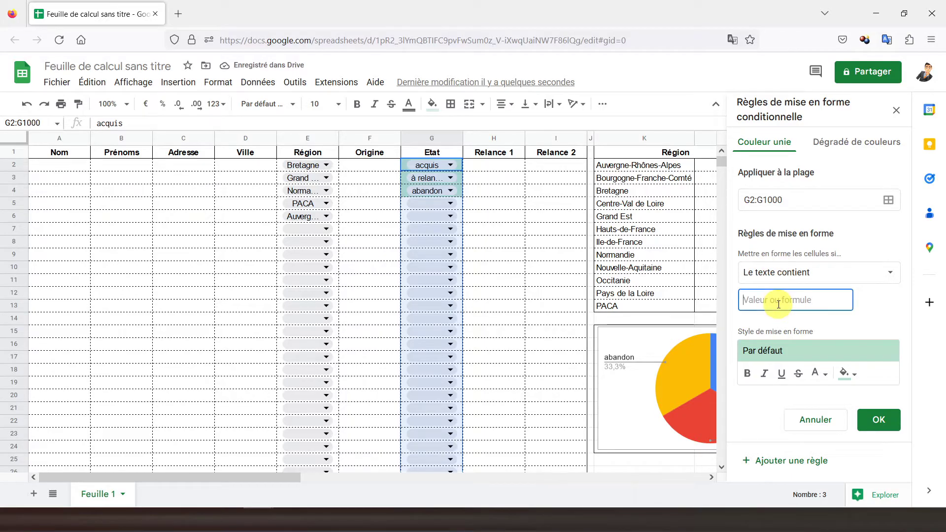
type("à relancer")
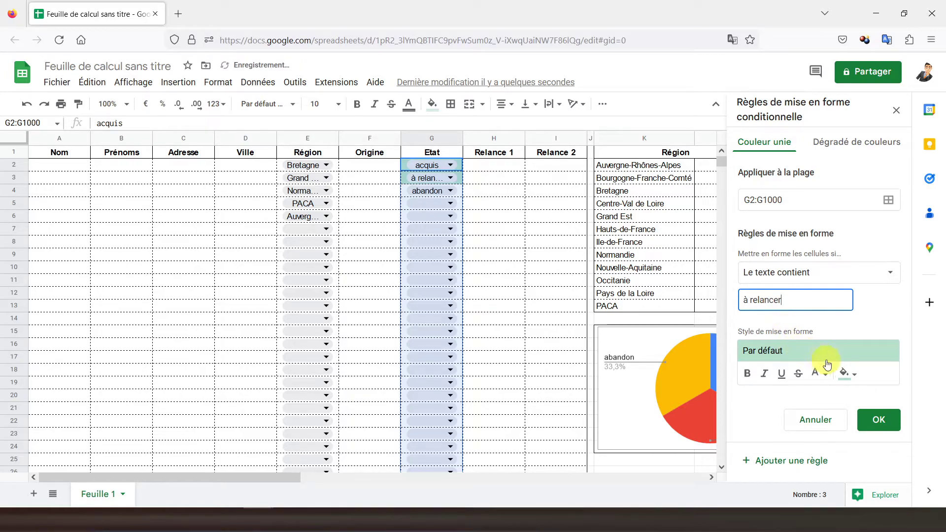
left_click(857, 376)
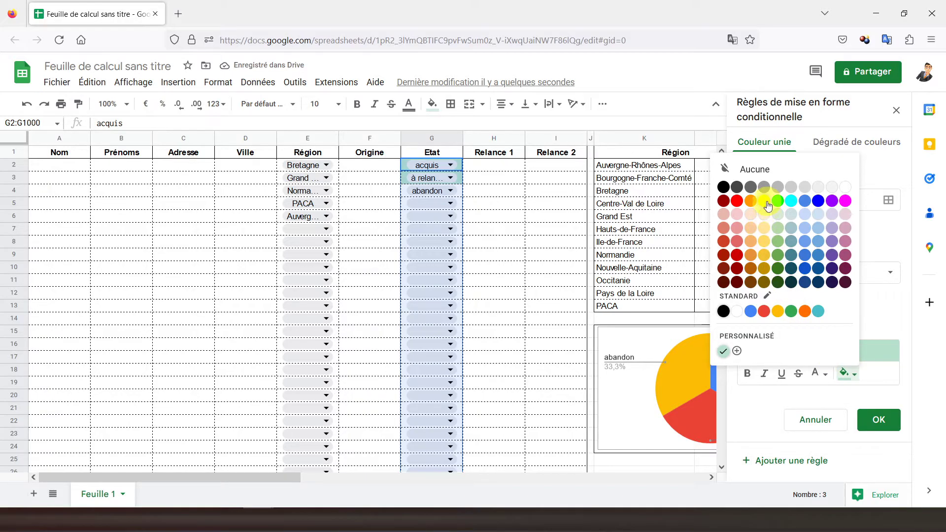
left_click(751, 202)
left_click(878, 419)
- Add a third conditional rule for G2:G1000 with the default style when the text contains "abandon"
left_click(798, 243)
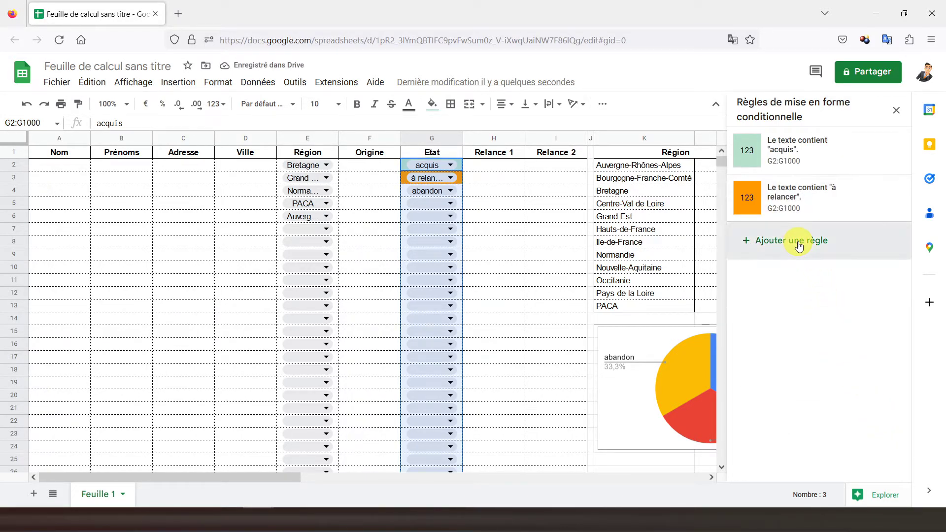
left_click(805, 272)
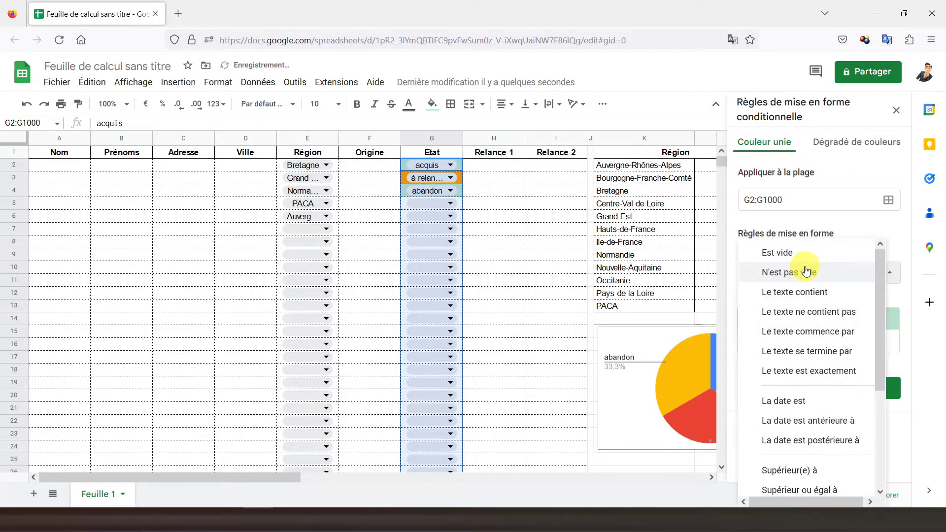
left_click(784, 296)
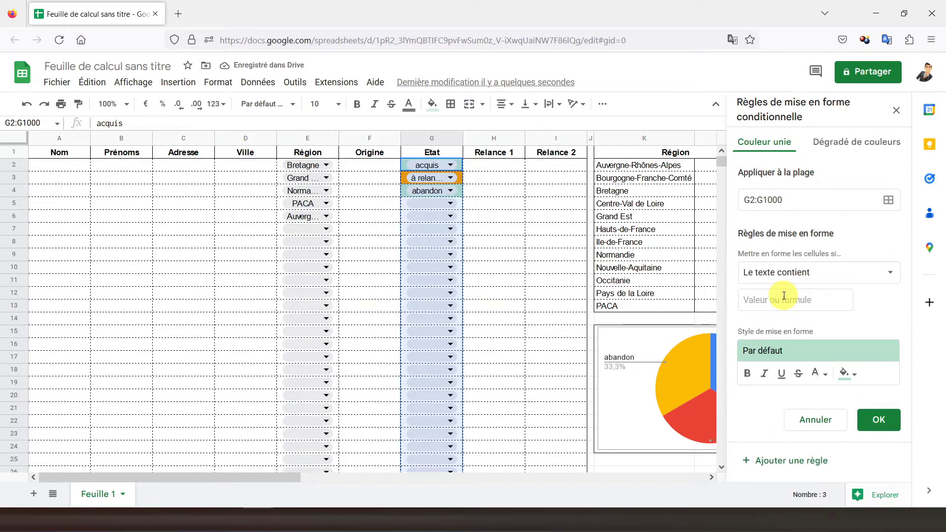
left_click(774, 301)
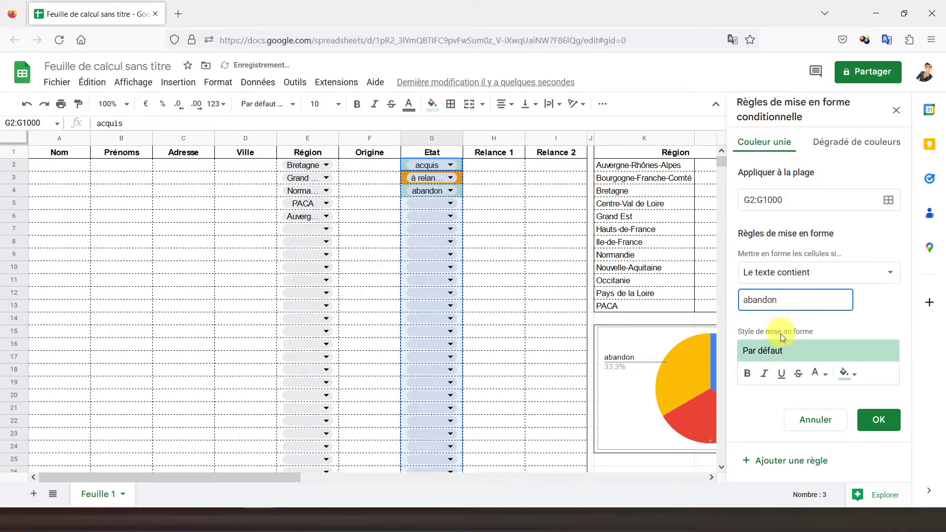
left_click(872, 419)
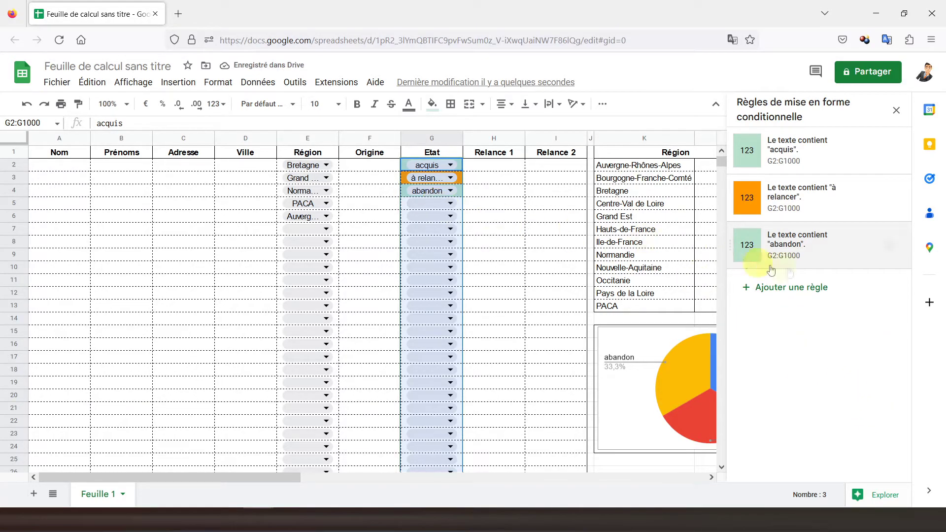
- Change the "abandon" rule's fill color to red and close the conditional formatting rules
left_click(815, 250)
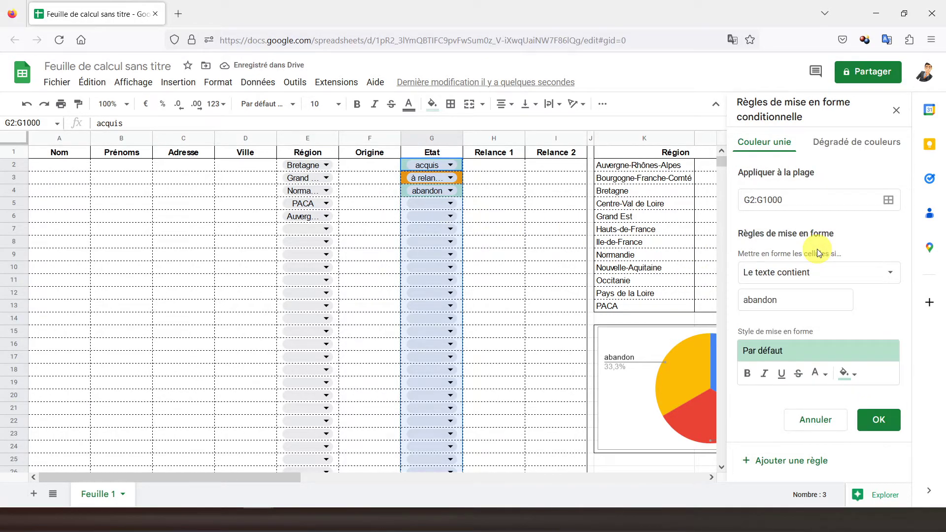
left_click(845, 373)
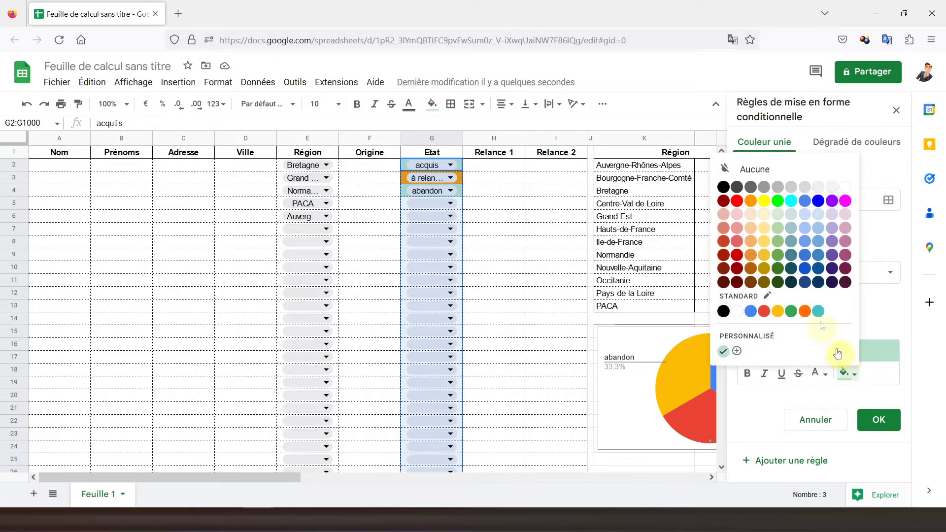
left_click(736, 201)
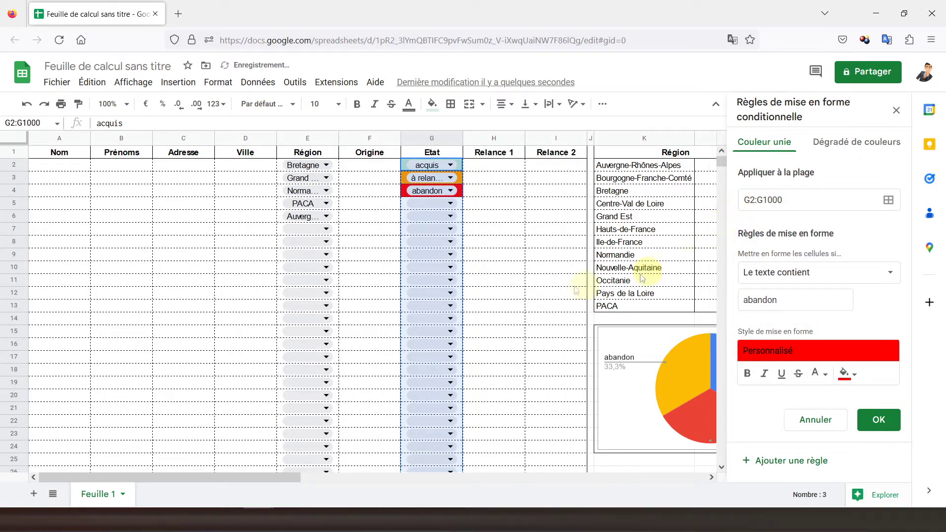
left_click(880, 421)
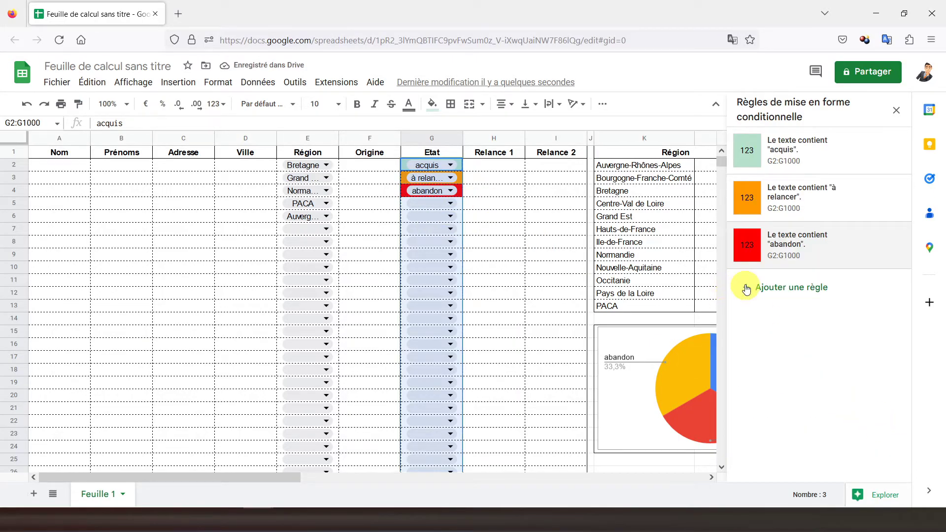
left_click(895, 112)
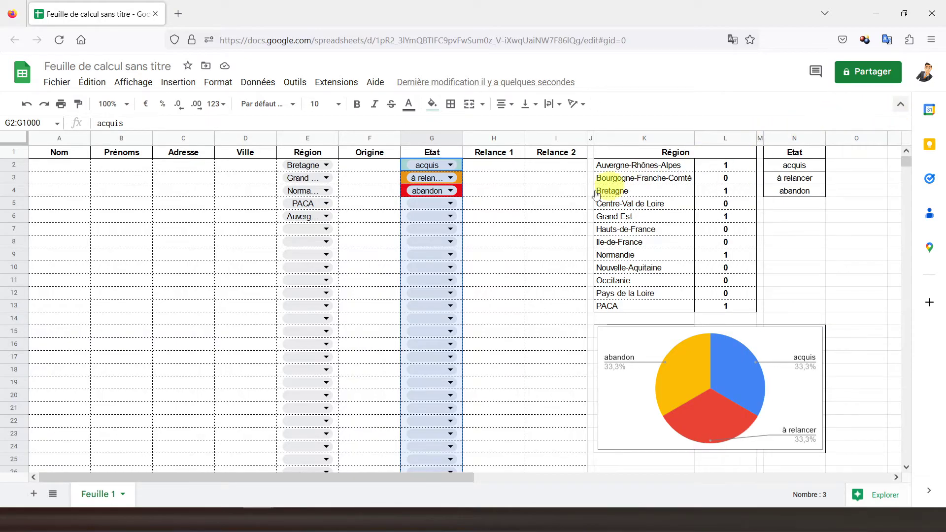
- Set the Etat dropdown in G5 to "à relancer"
left_click(449, 204)
left_click(427, 241)
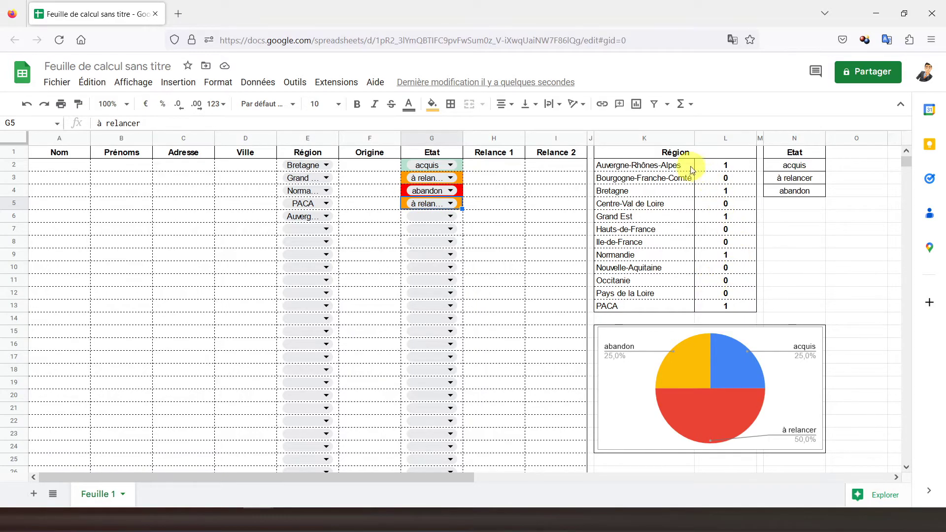
left_click(56, 152)
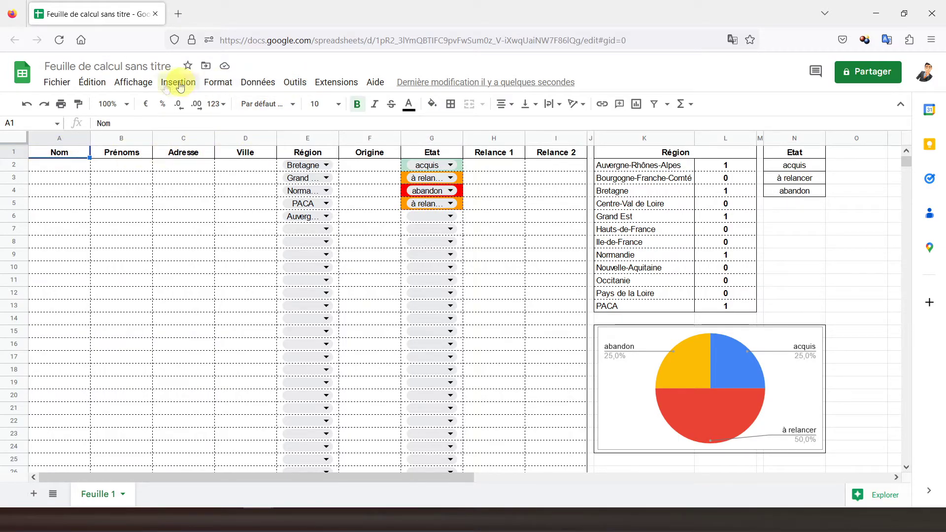
- Hide the sheet's gridlines
left_click(135, 86)
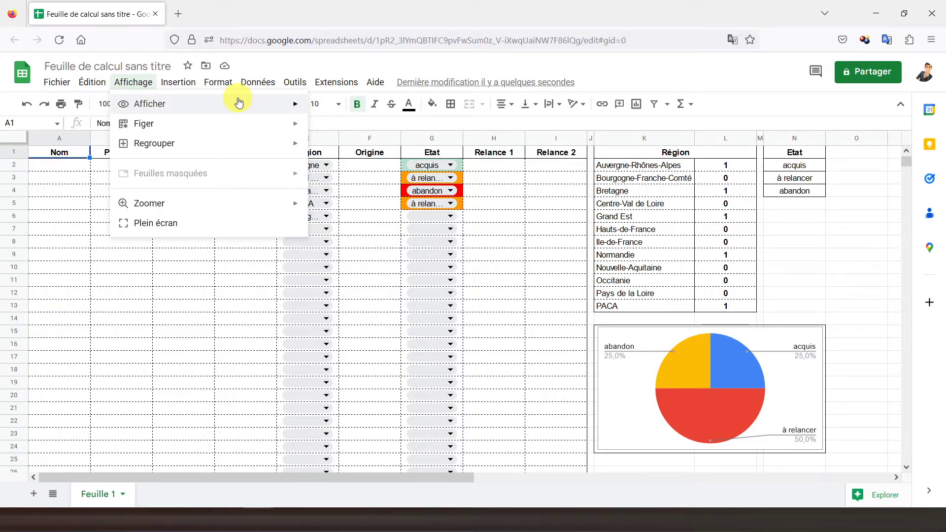
left_click(270, 106)
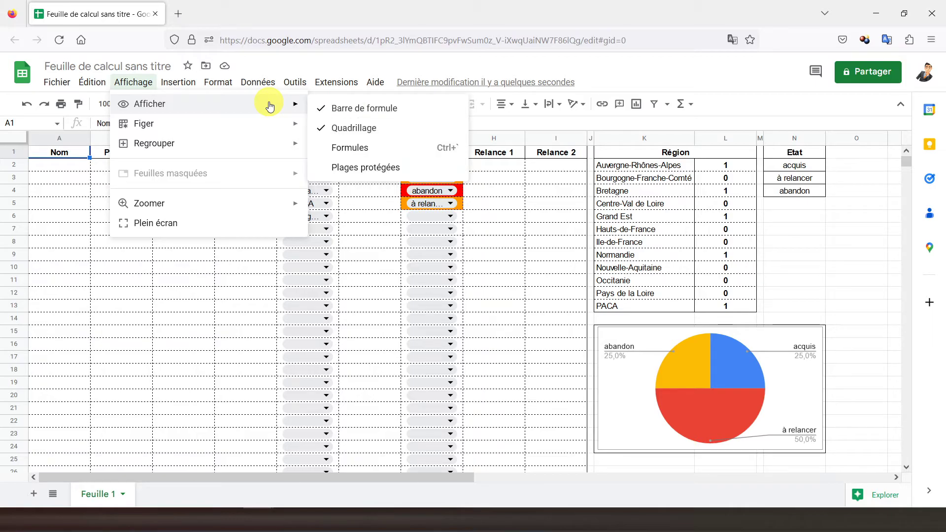
left_click(331, 126)
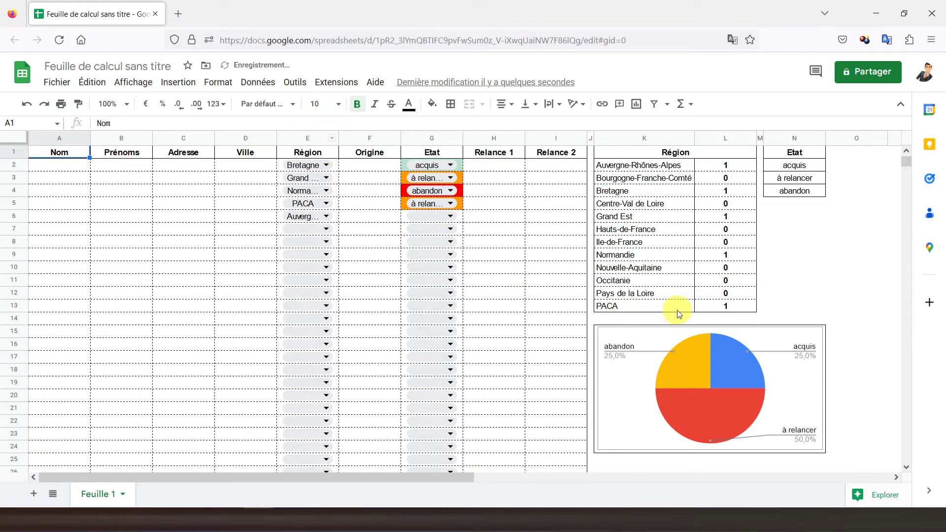
- Set the pie chart's border color to none (Aucune) and close the chart editor
left_click(612, 337)
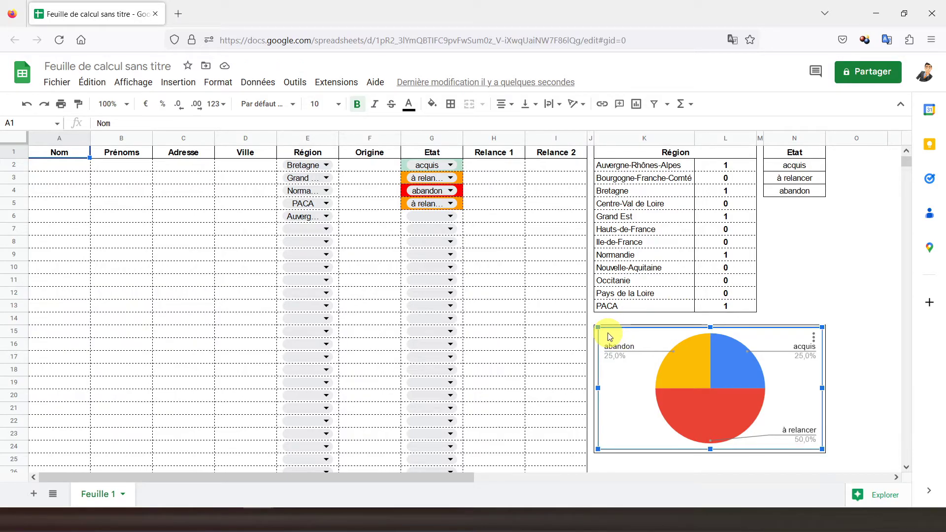
double_click(610, 337)
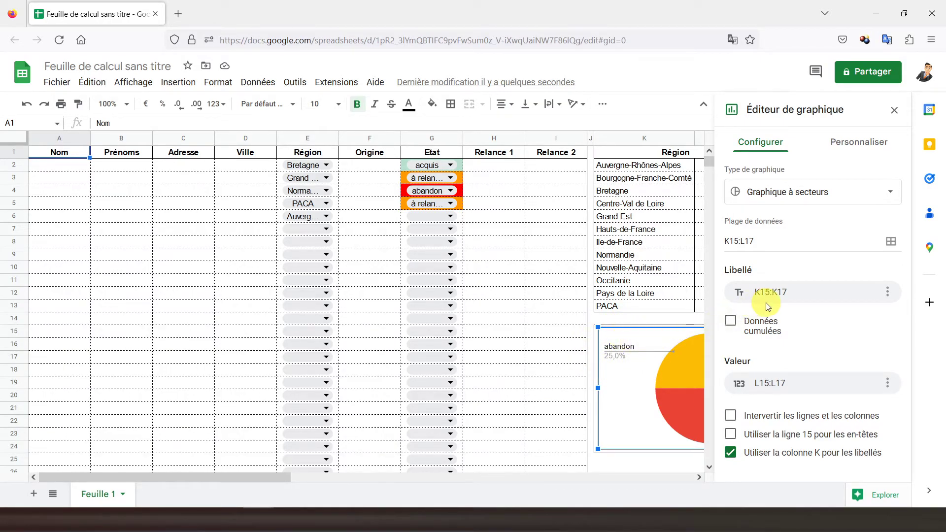
left_click(853, 143)
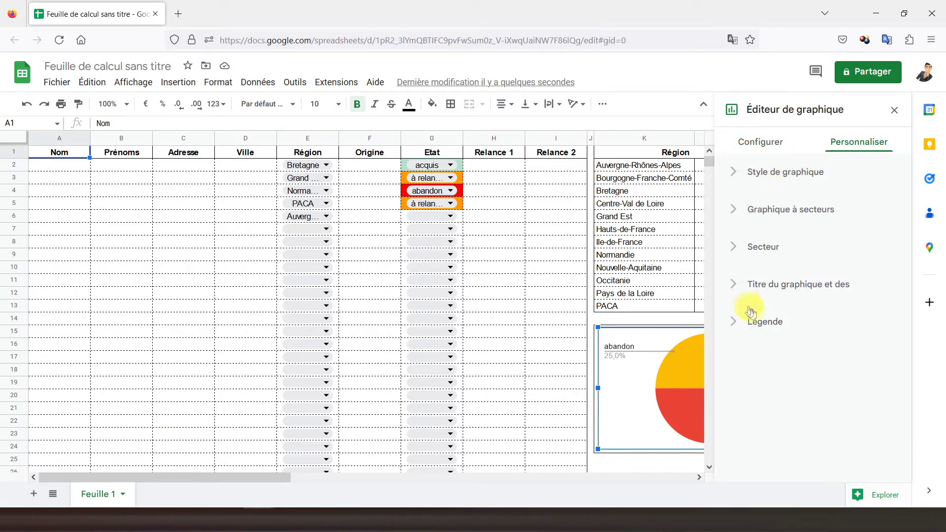
left_click(765, 171)
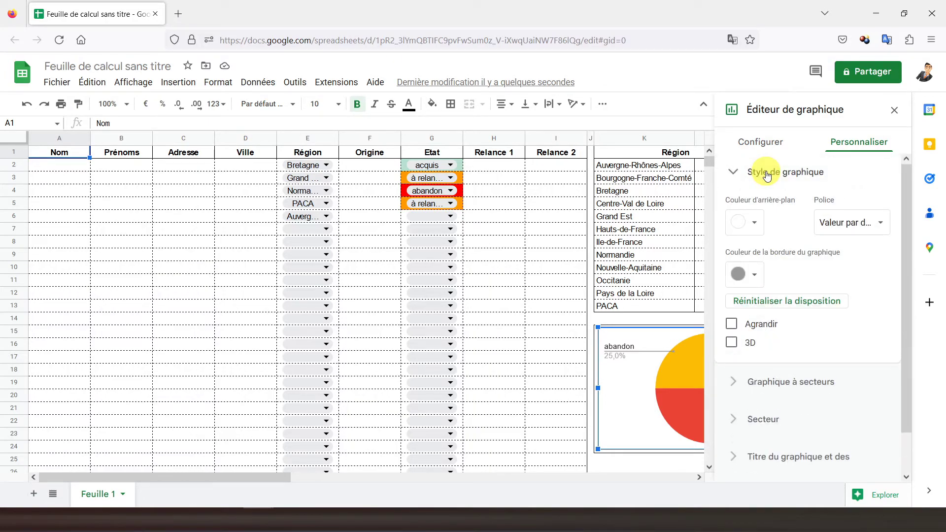
left_click(754, 275)
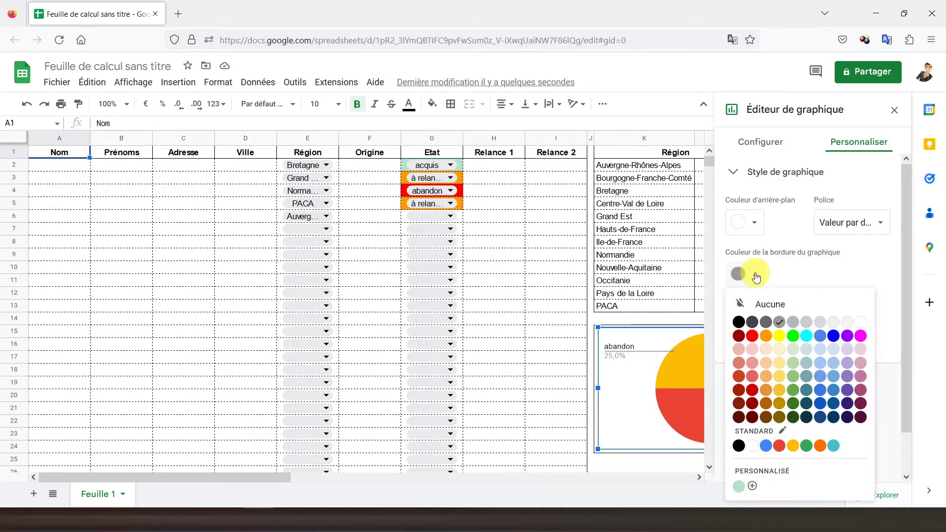
left_click(771, 305)
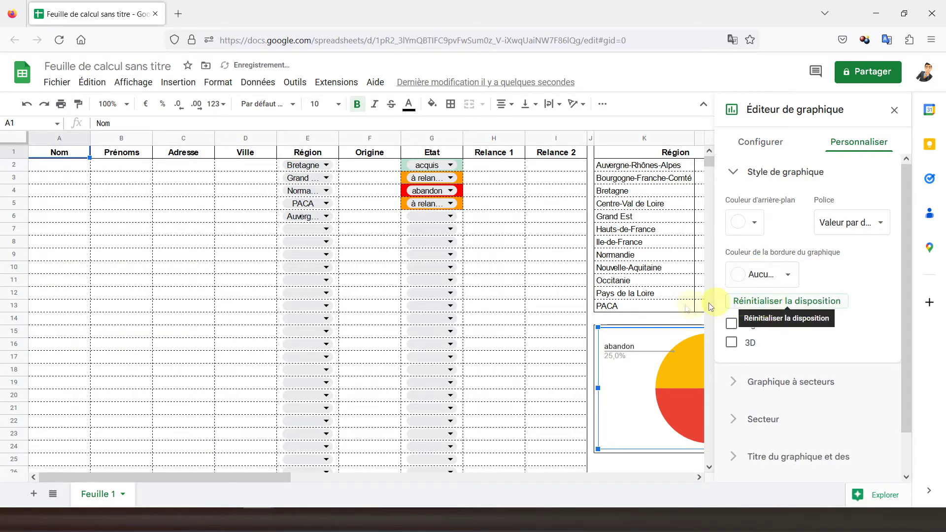
left_click(895, 111)
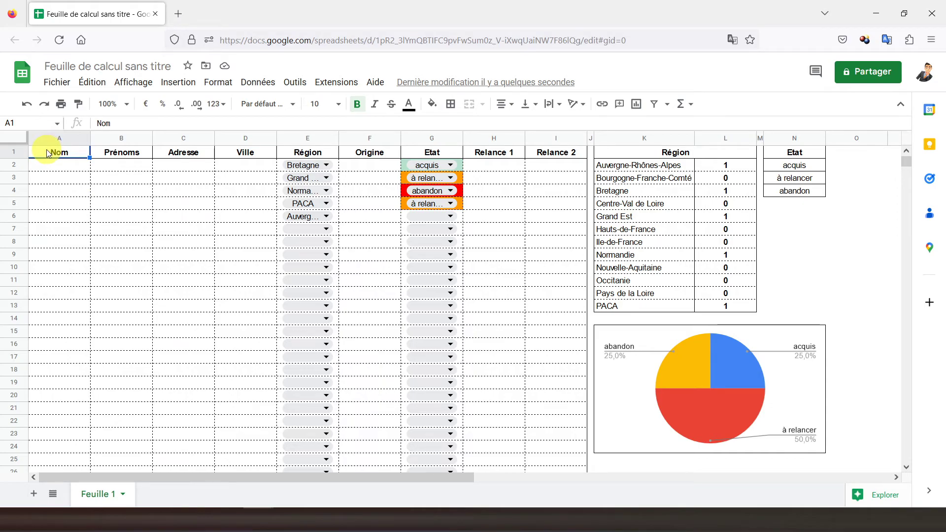
- Rename the sheet "Feuille 1" as "Relance clients"
right_click(99, 498)
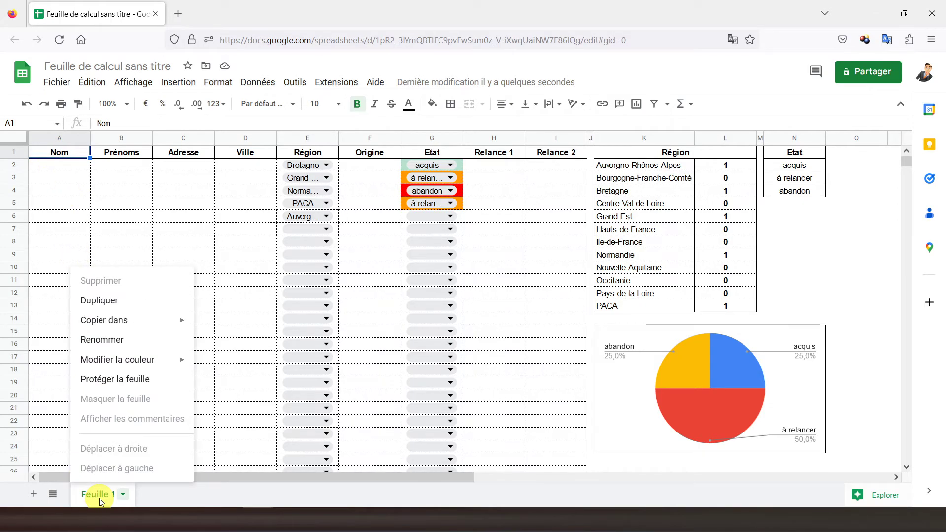
left_click(123, 340)
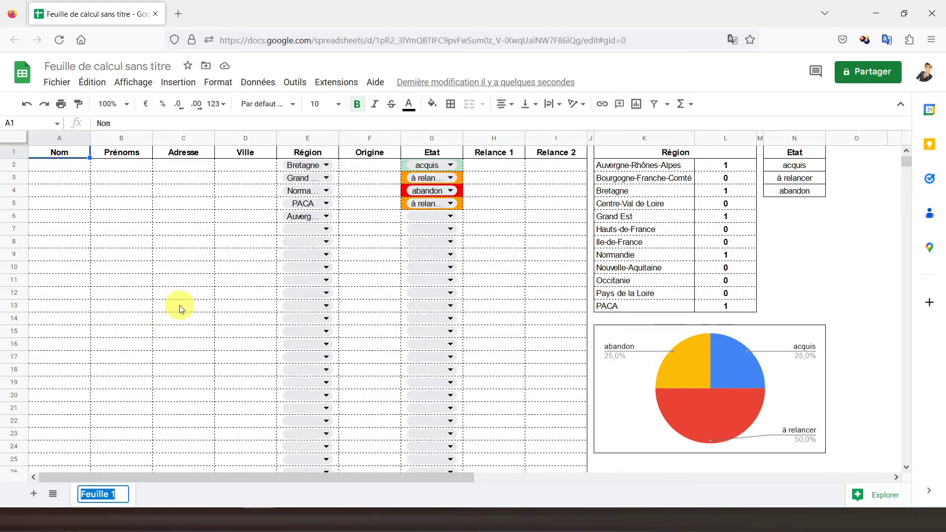
type("Re")
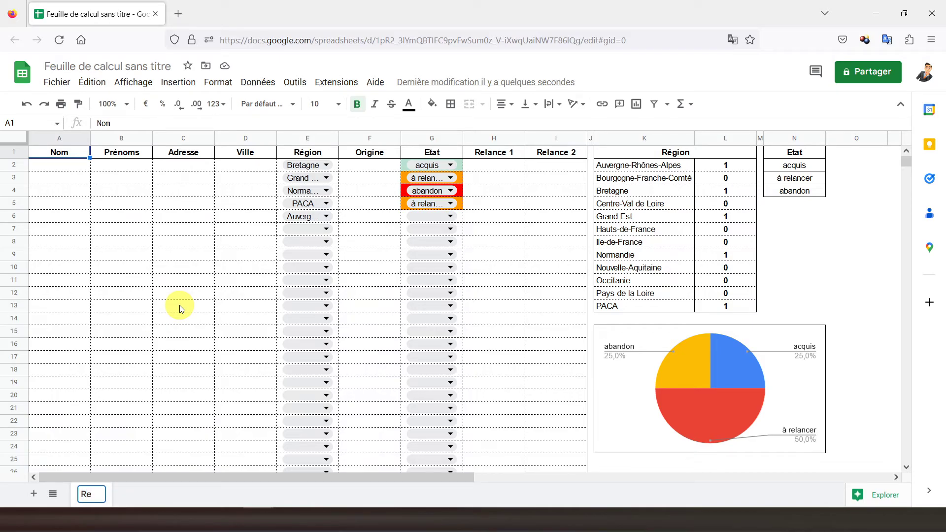
type("lance clien")
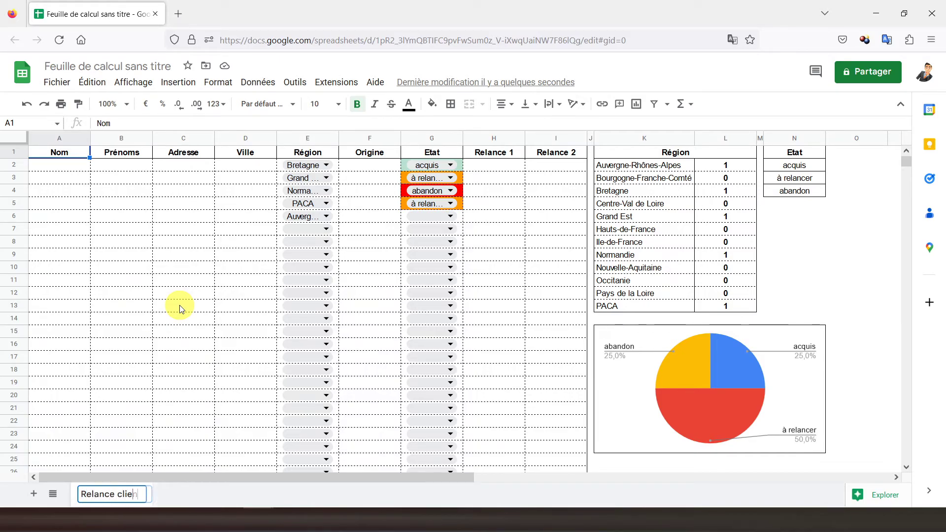
type("ts")
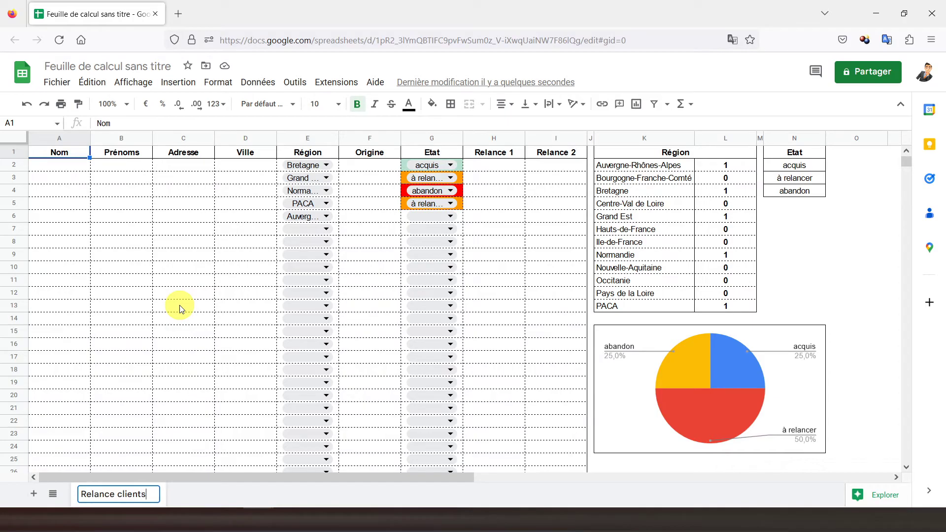
key("Return")
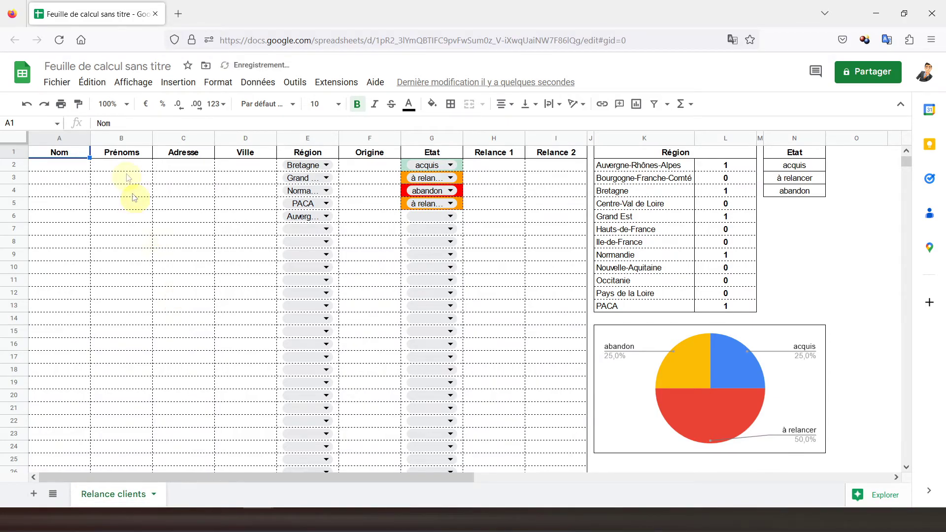
- Rename the spreadsheet file as "Relances clients"
left_click(57, 82)
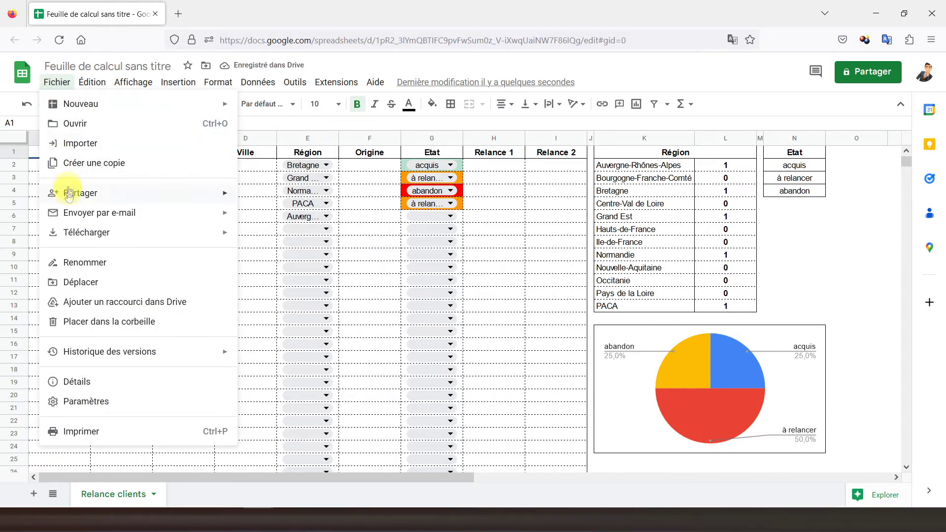
left_click(69, 262)
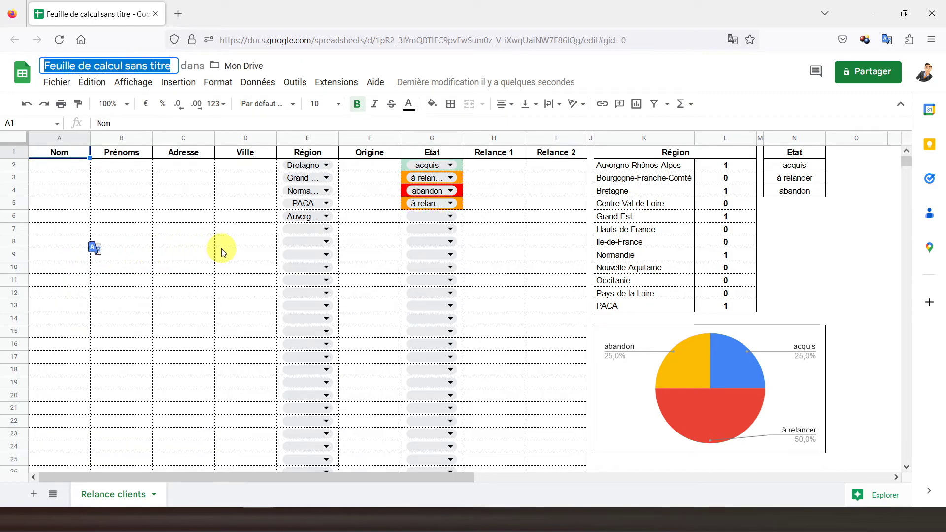
type("R")
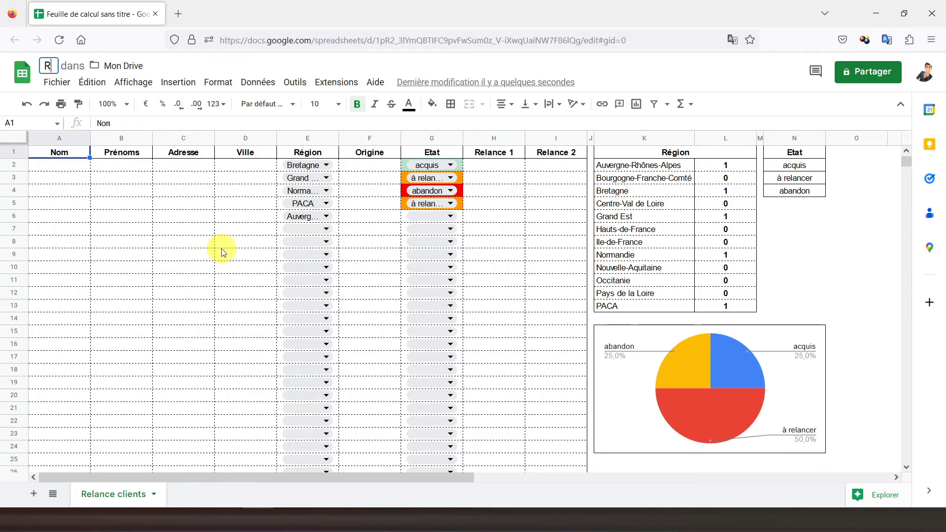
type("elances")
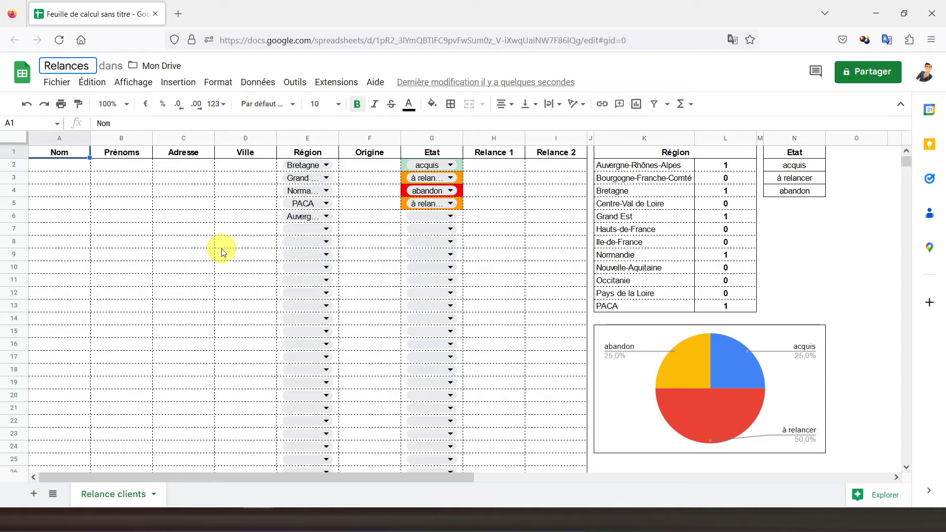
key("BackSpace")
type("clients")
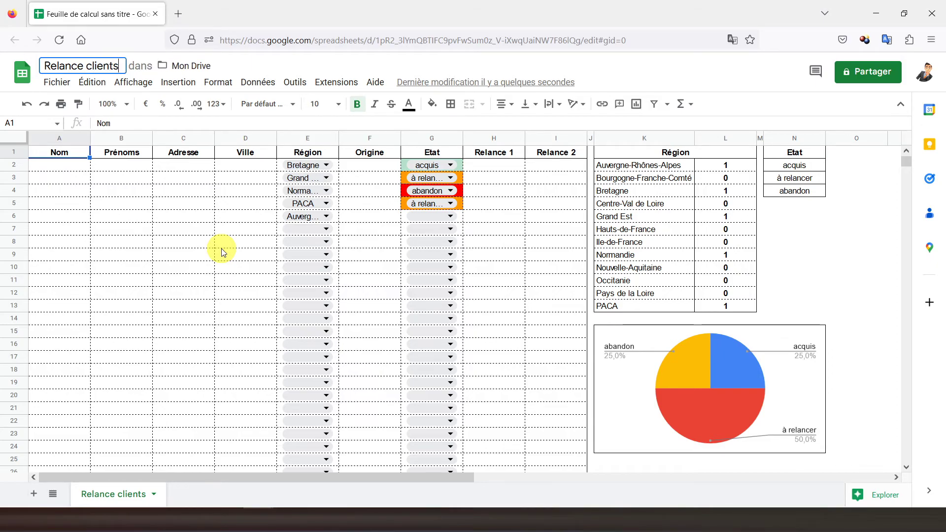
key("BackSpace")
key("Left")
key("Left")
type("s")
type("s")
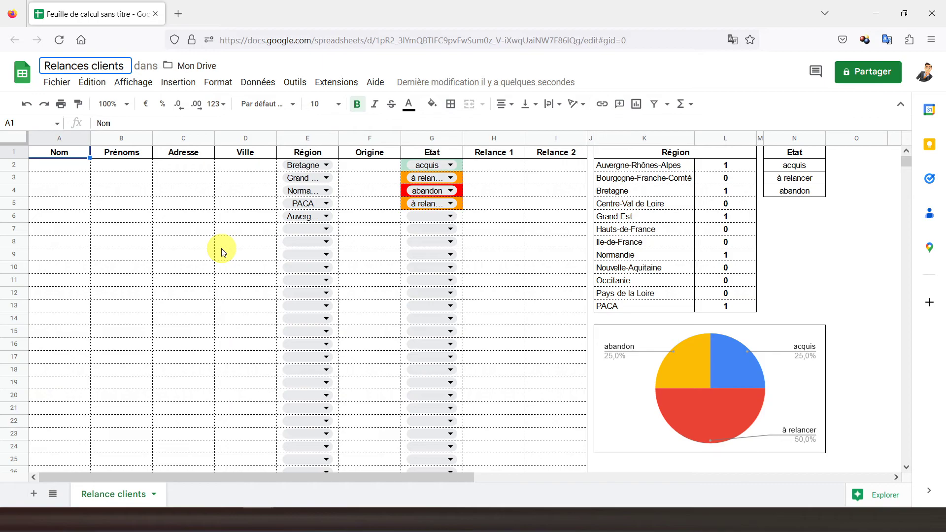
key("Return")
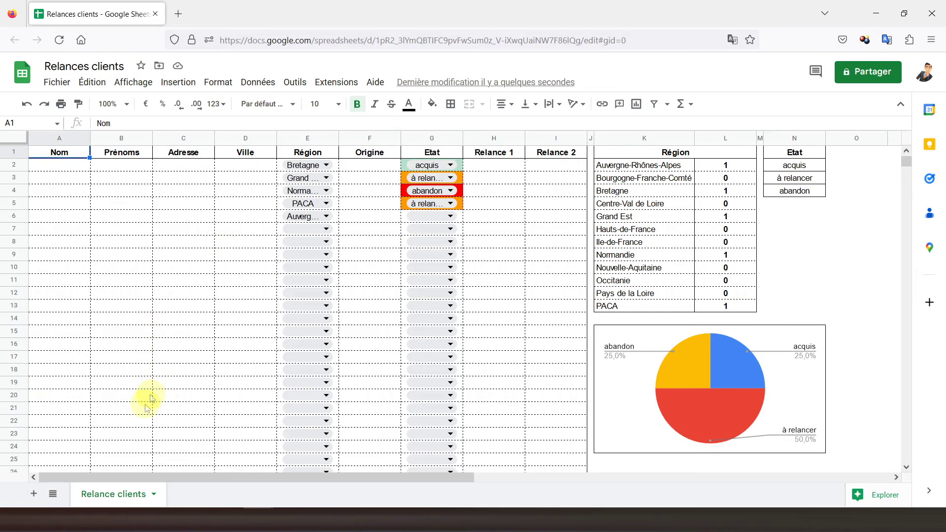
- Correct the sheet's name to "Relances clients" and return to cell A1
right_click(104, 492)
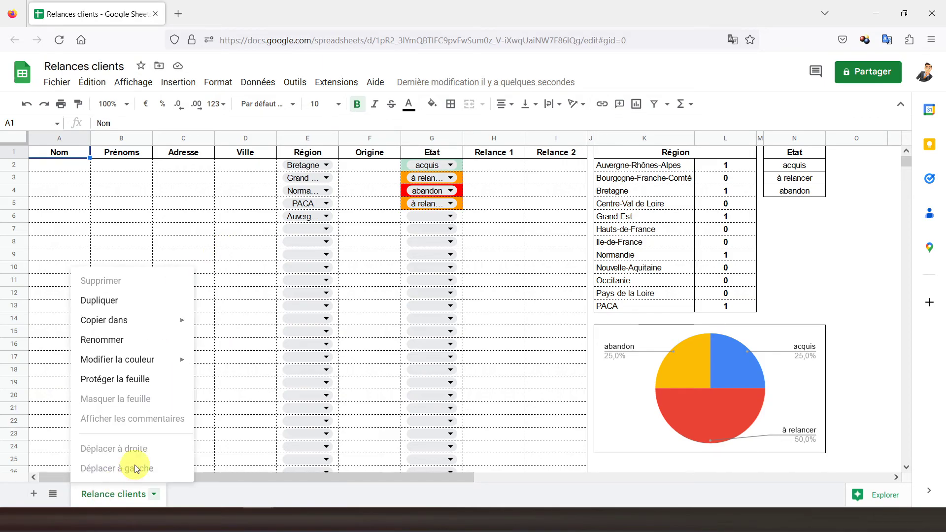
left_click(126, 346)
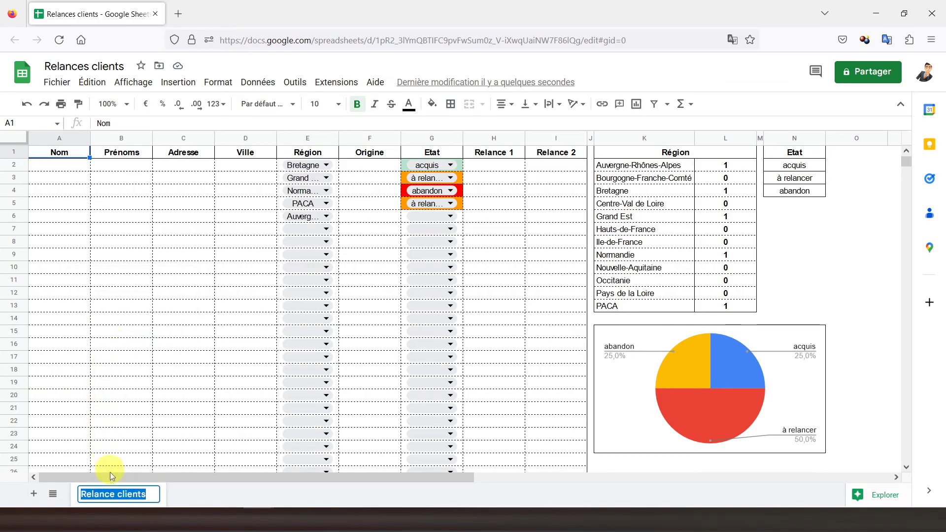
left_click(115, 498)
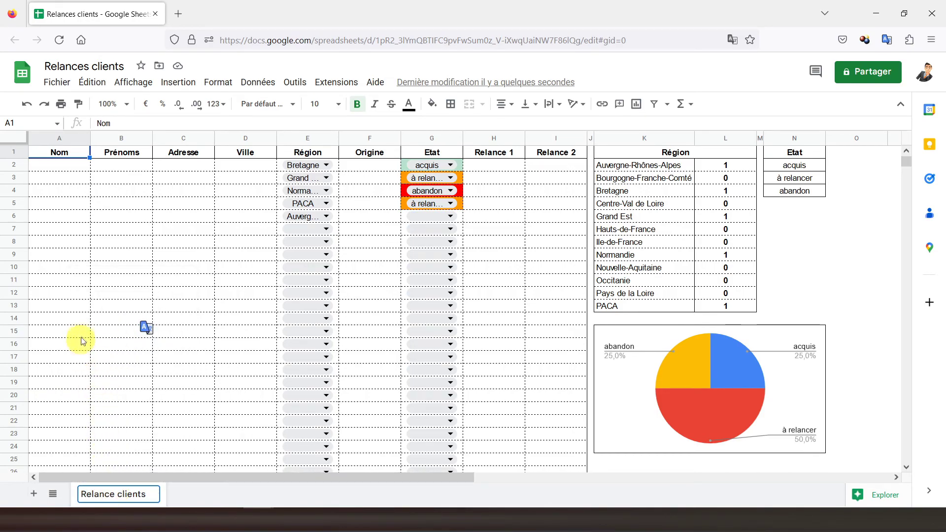
type("s")
left_click(47, 156)
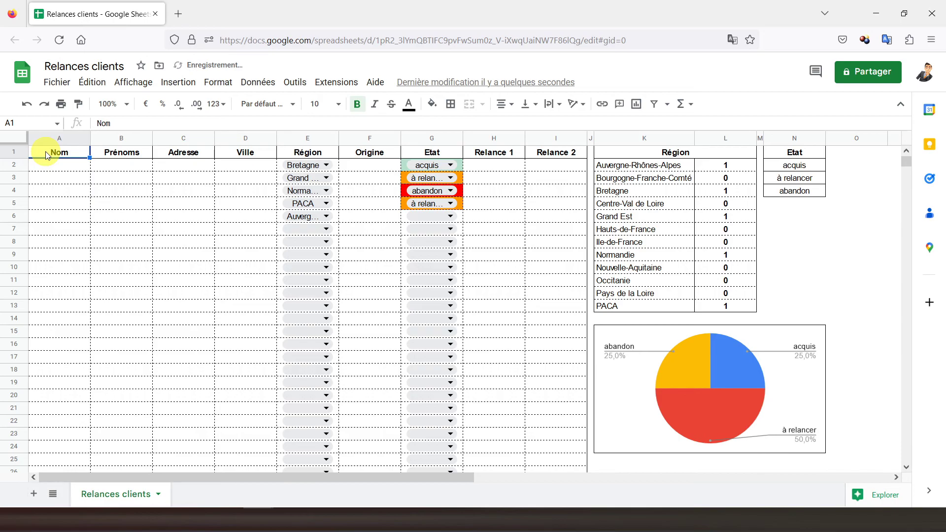